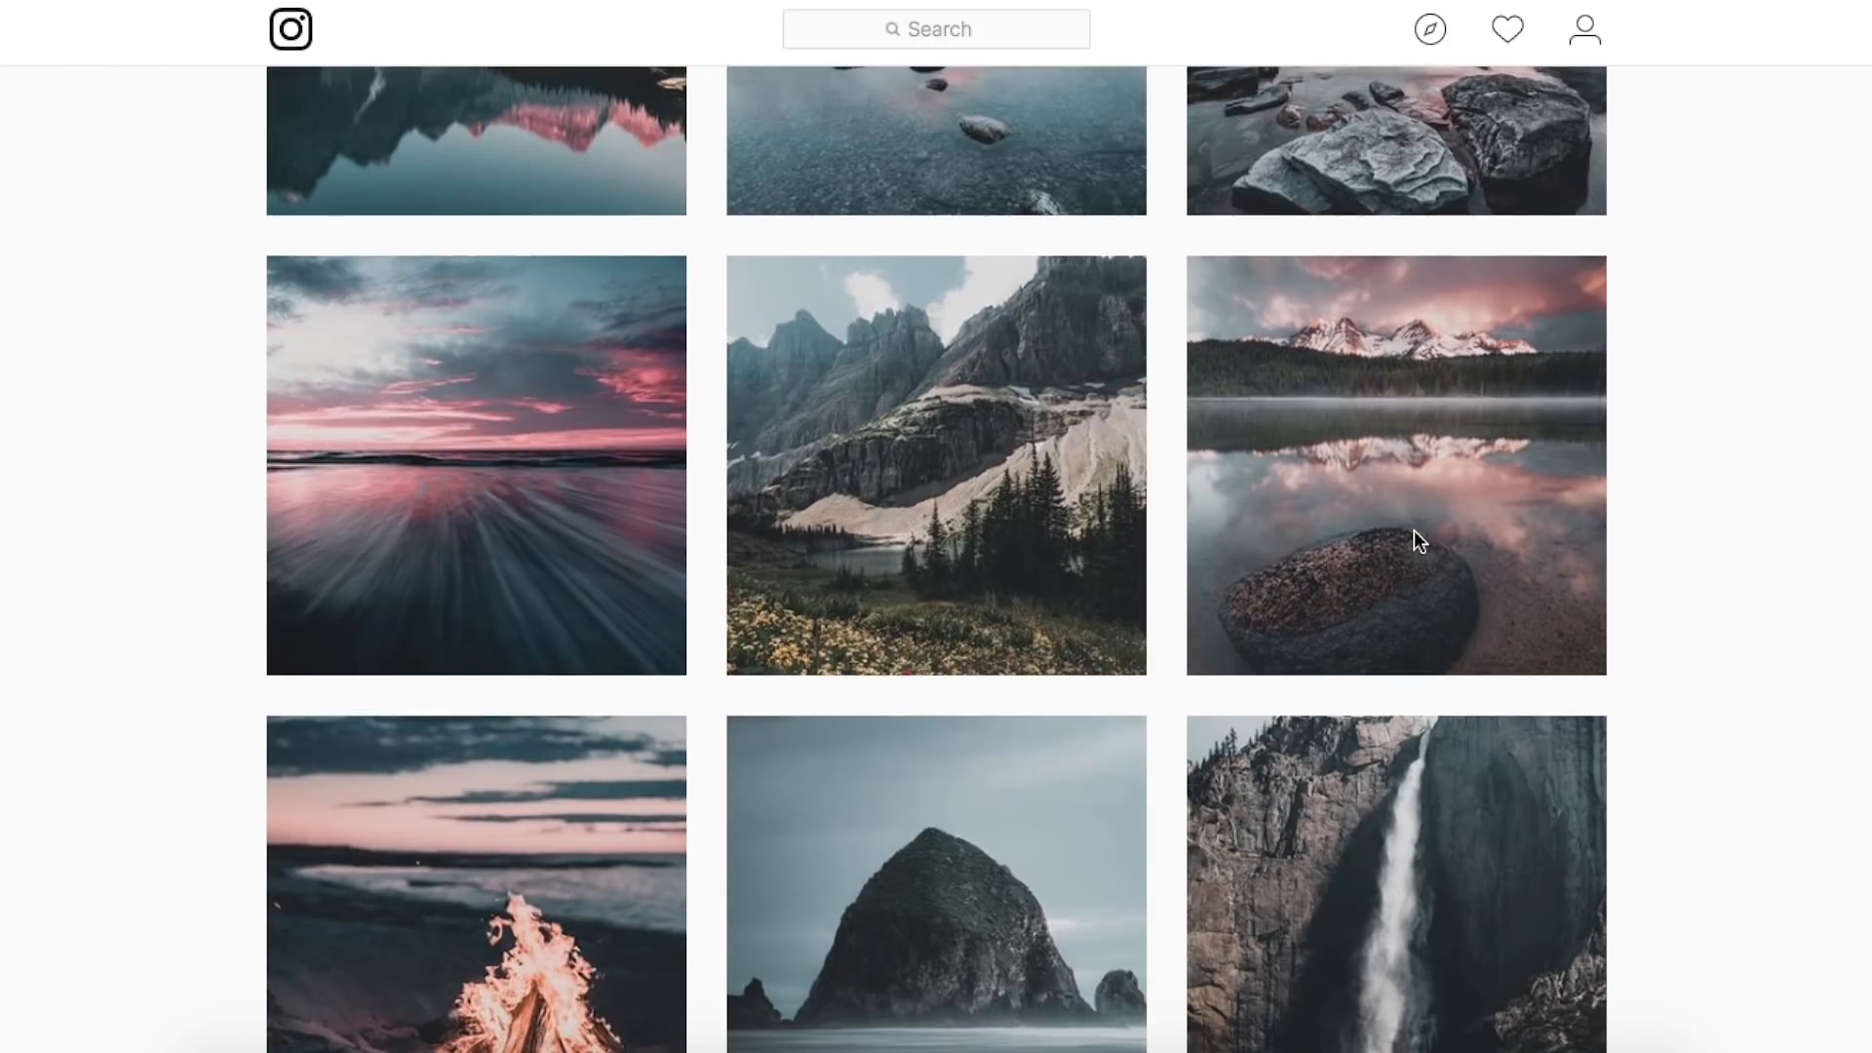
# Browse the landscape photographer's Instagram grid and examine the shared colours, contrast and mood of the photos
pyautogui.scroll(-4, 1415, 531)
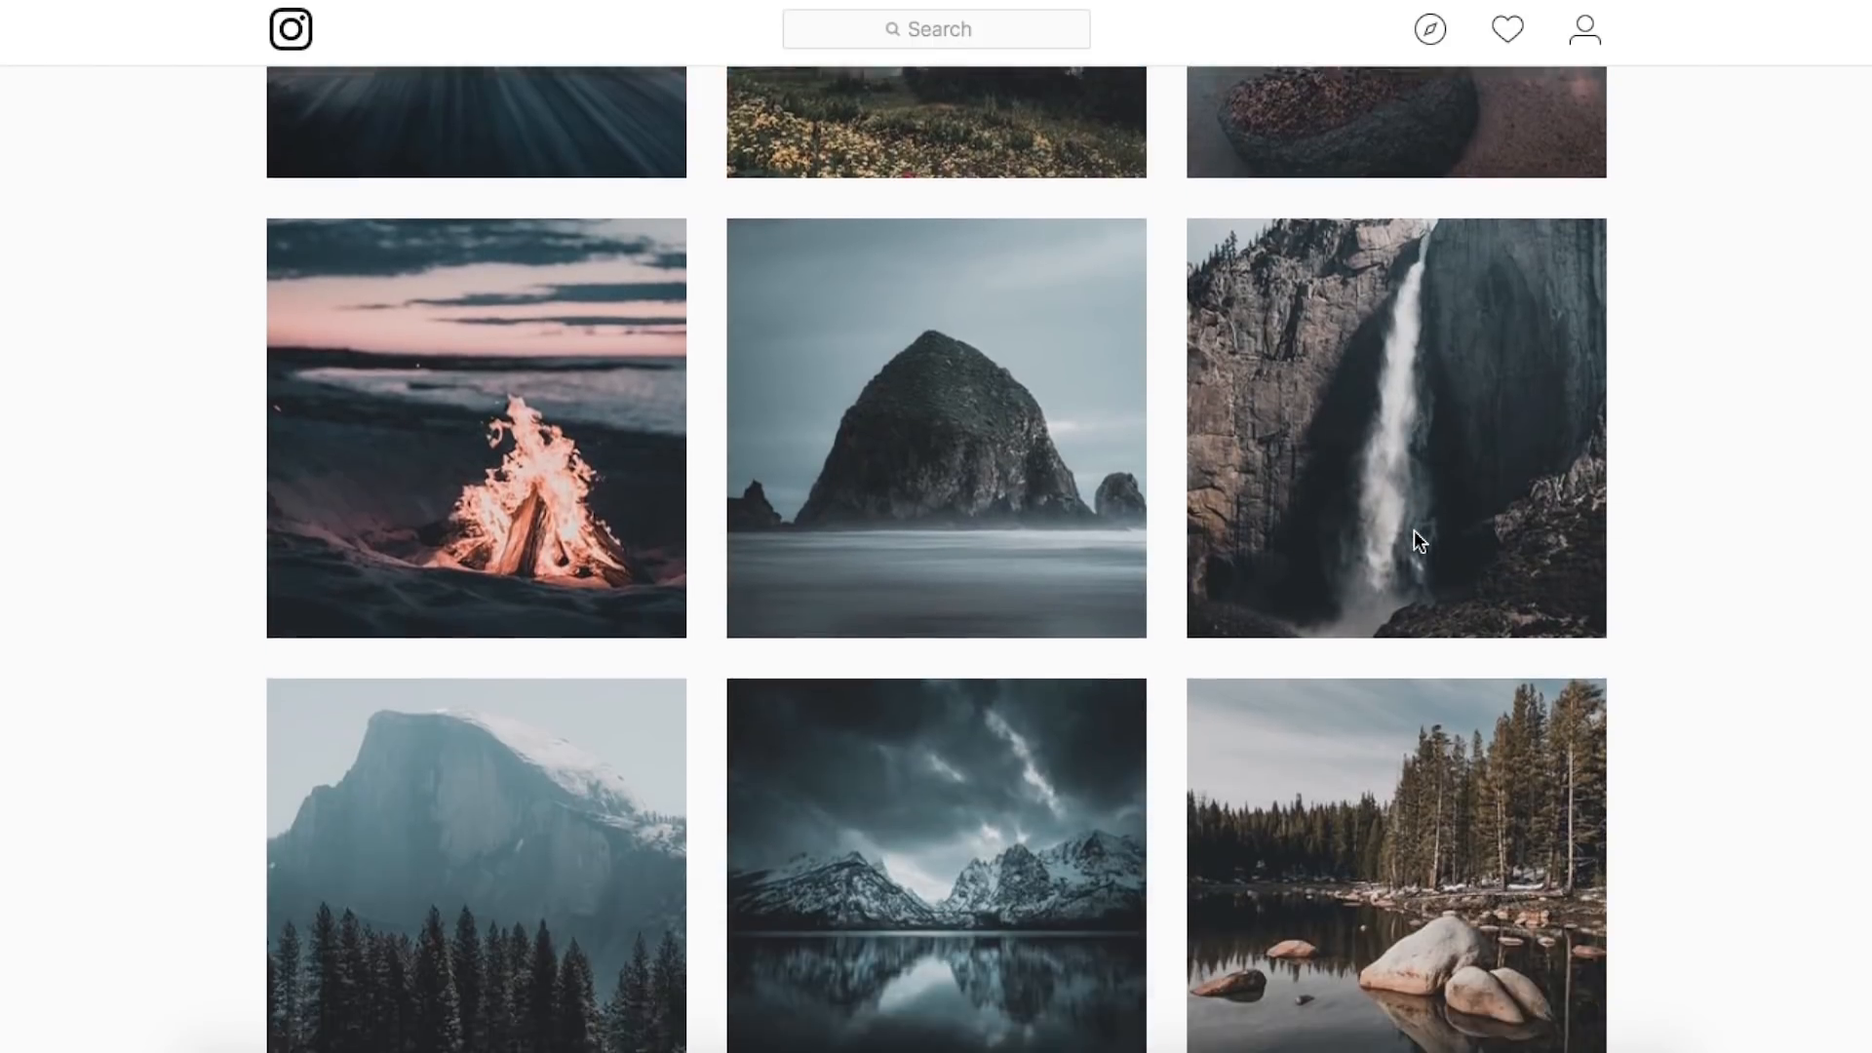
pyautogui.scroll(-3, 1414, 530)
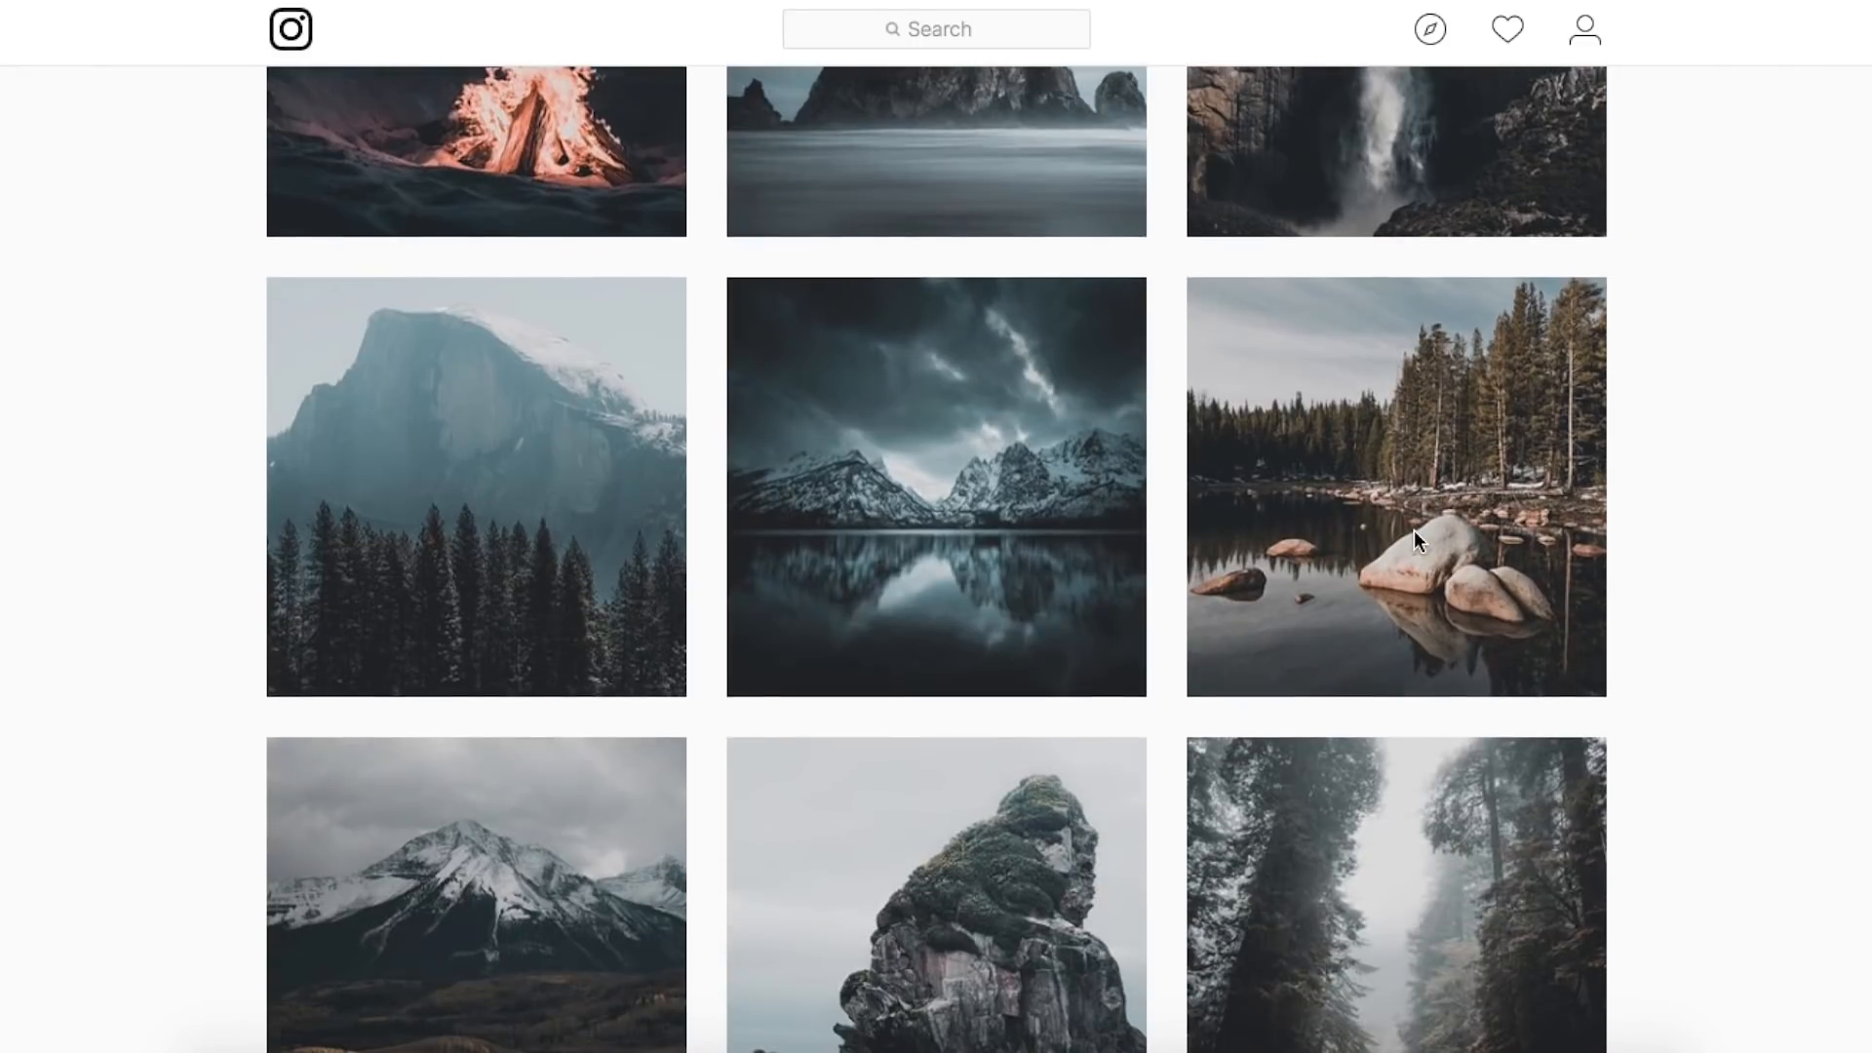
pyautogui.scroll(-4, 1414, 530)
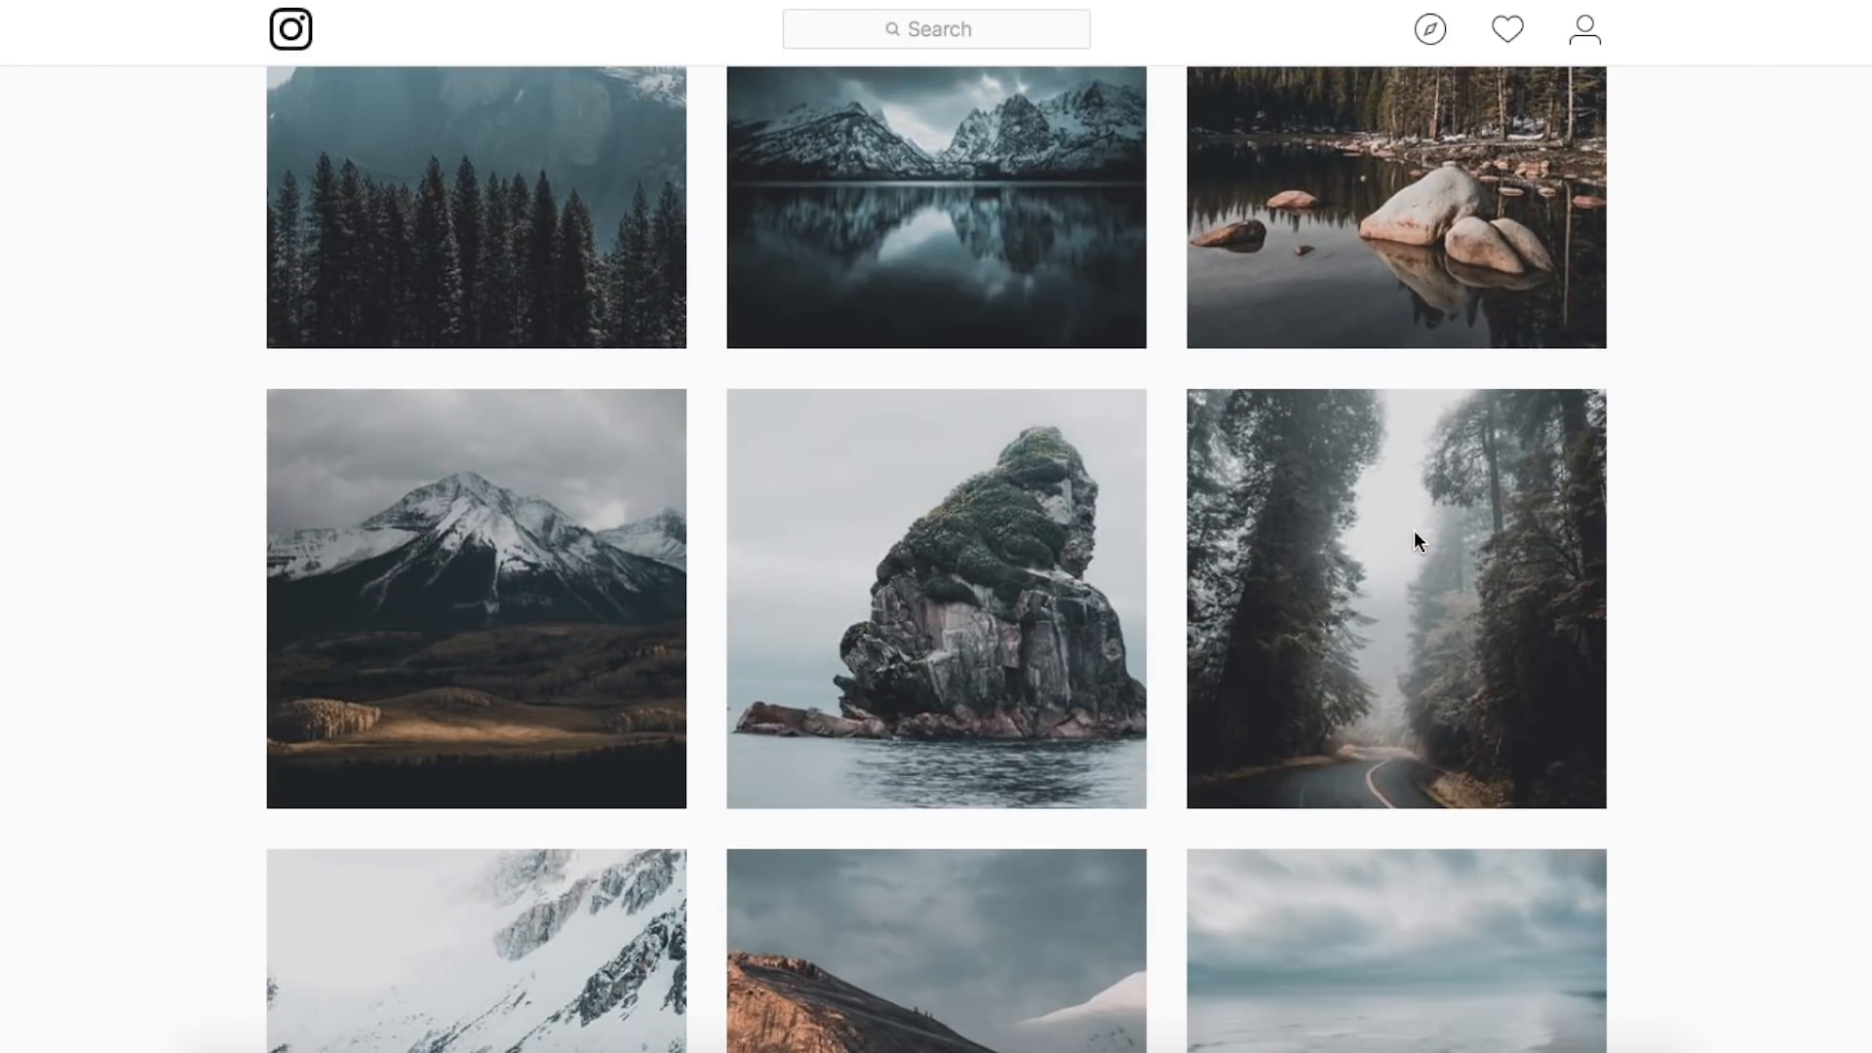
pyautogui.scroll(-3, 1414, 531)
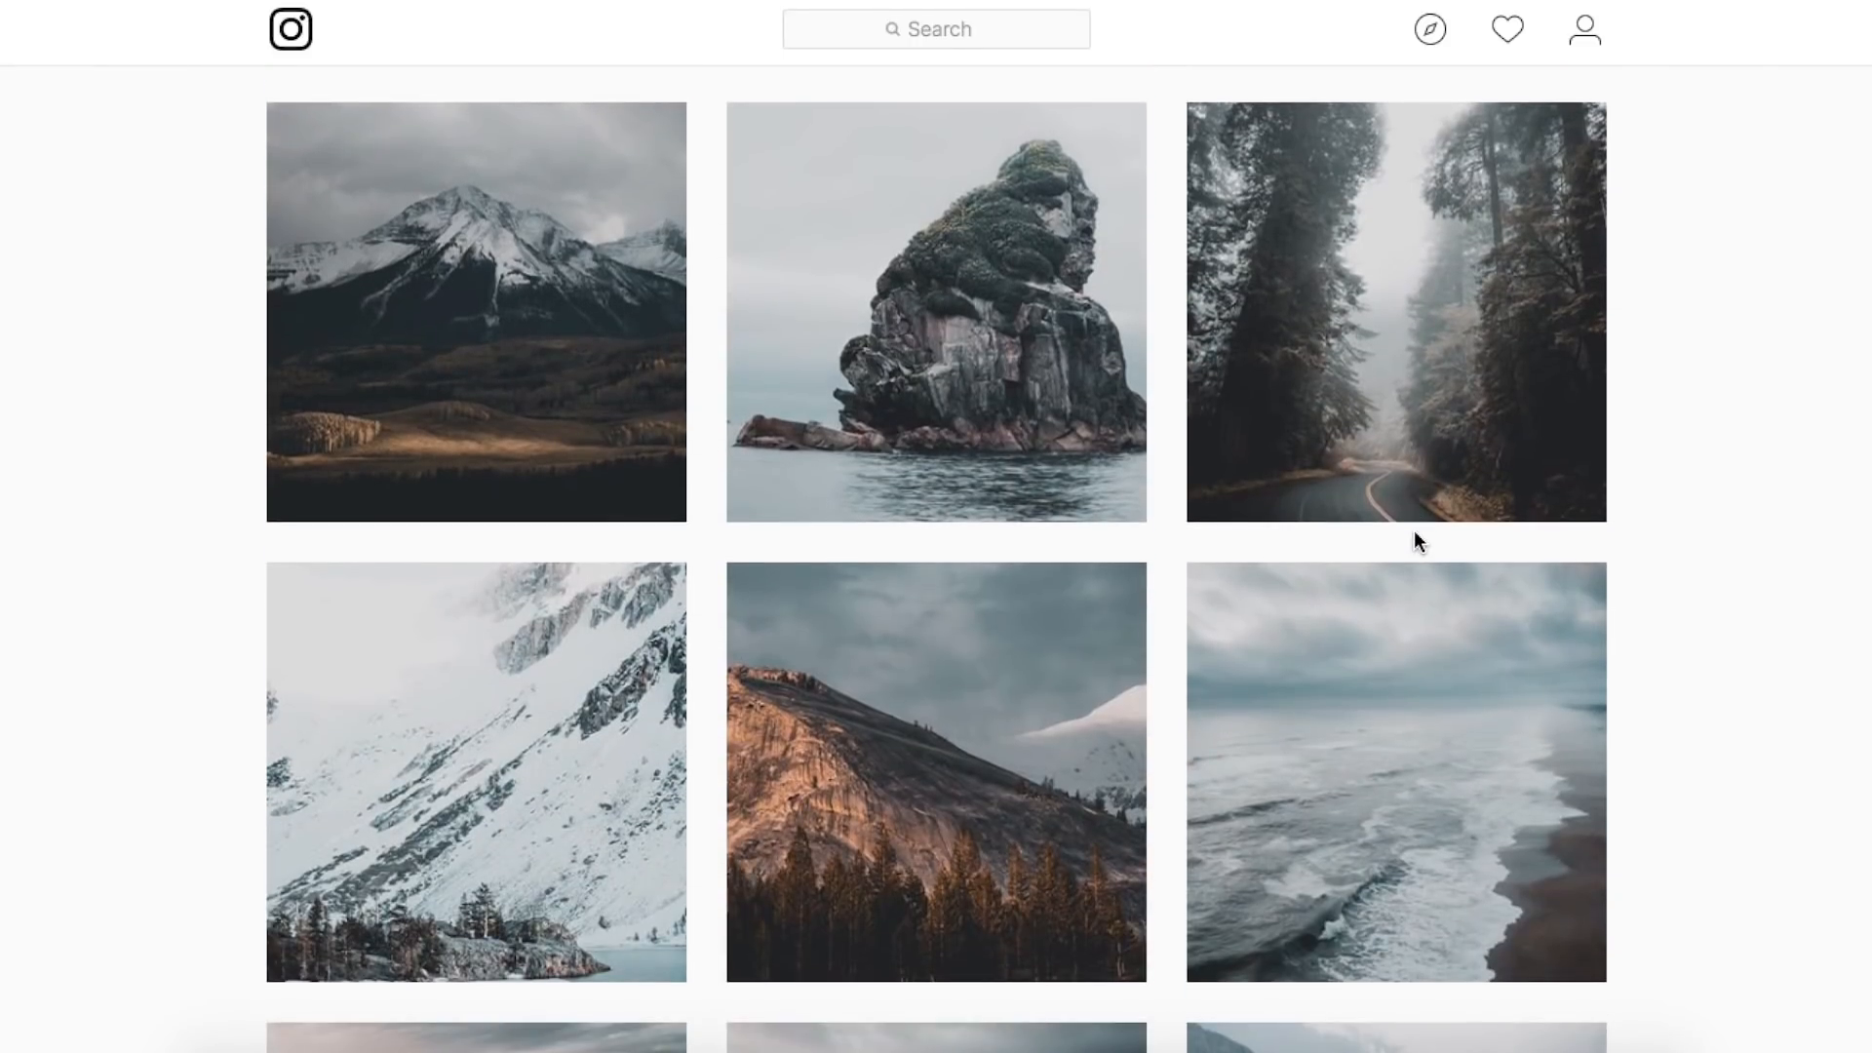
pyautogui.scroll(6, 1414, 530)
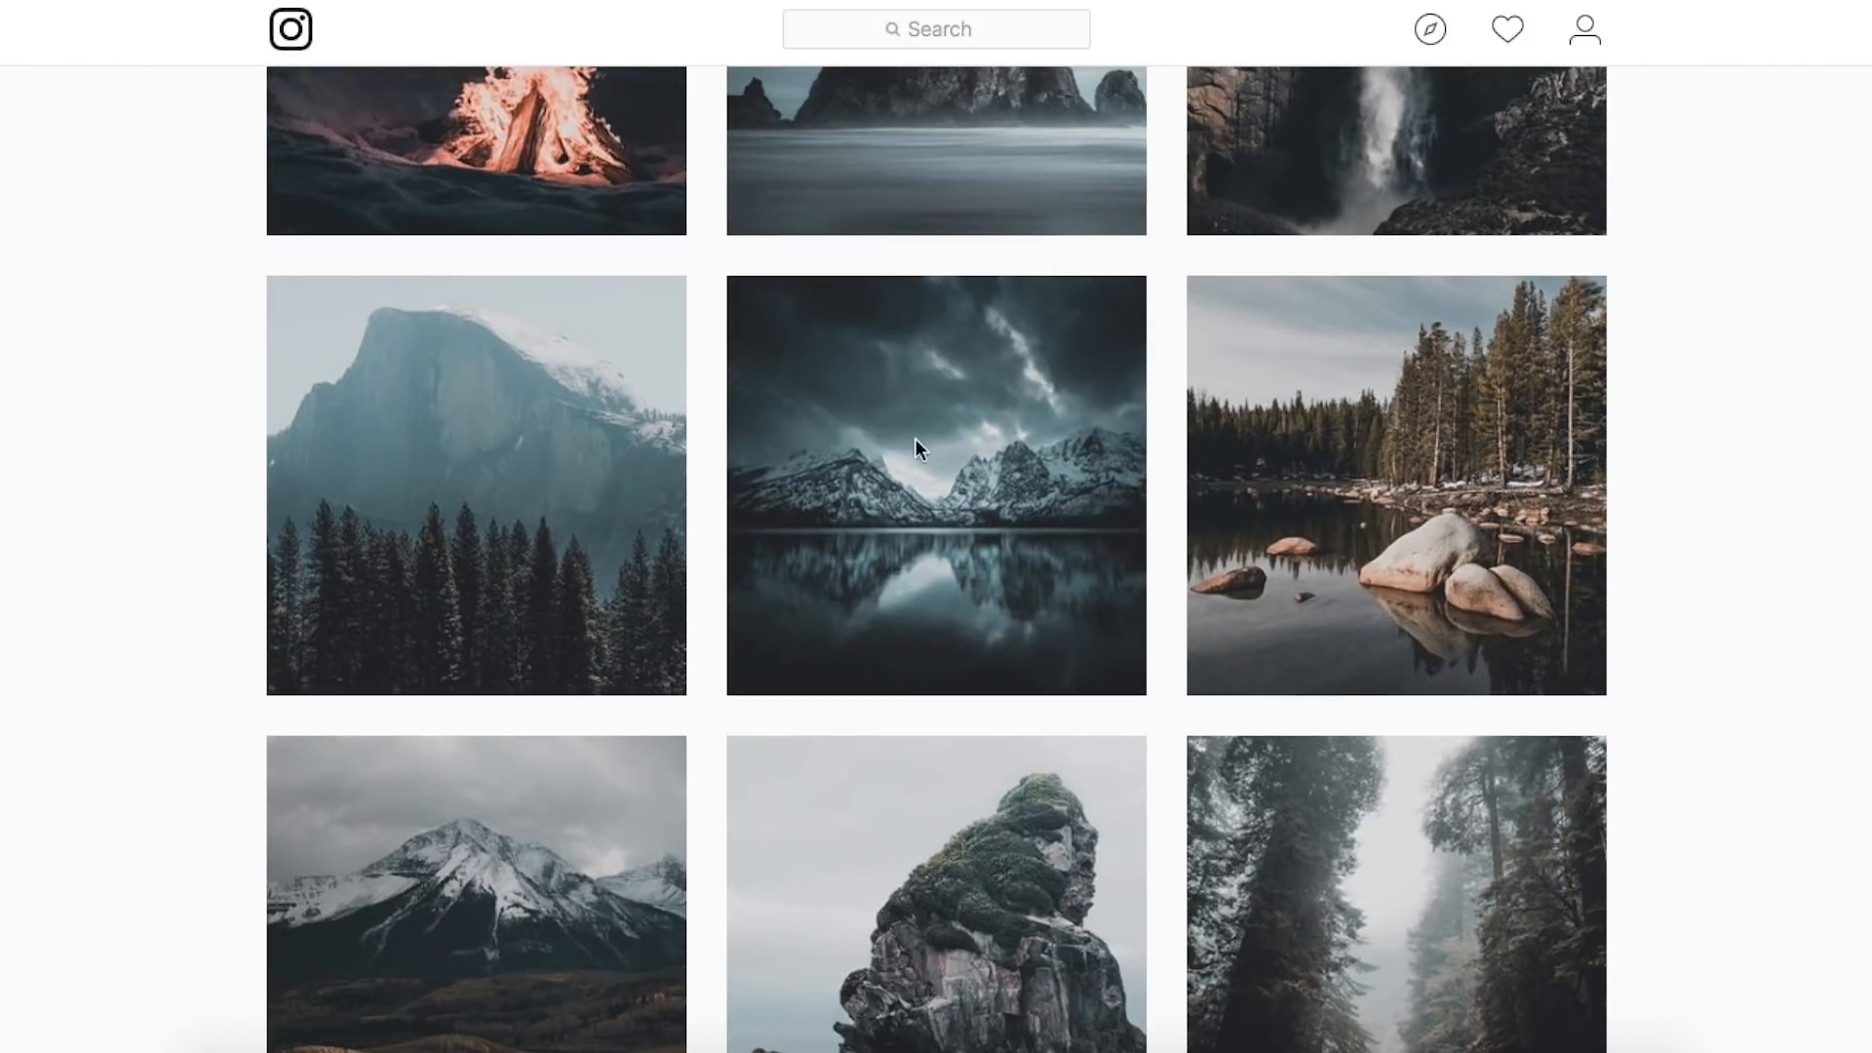
pyautogui.scroll(6, 978, 341)
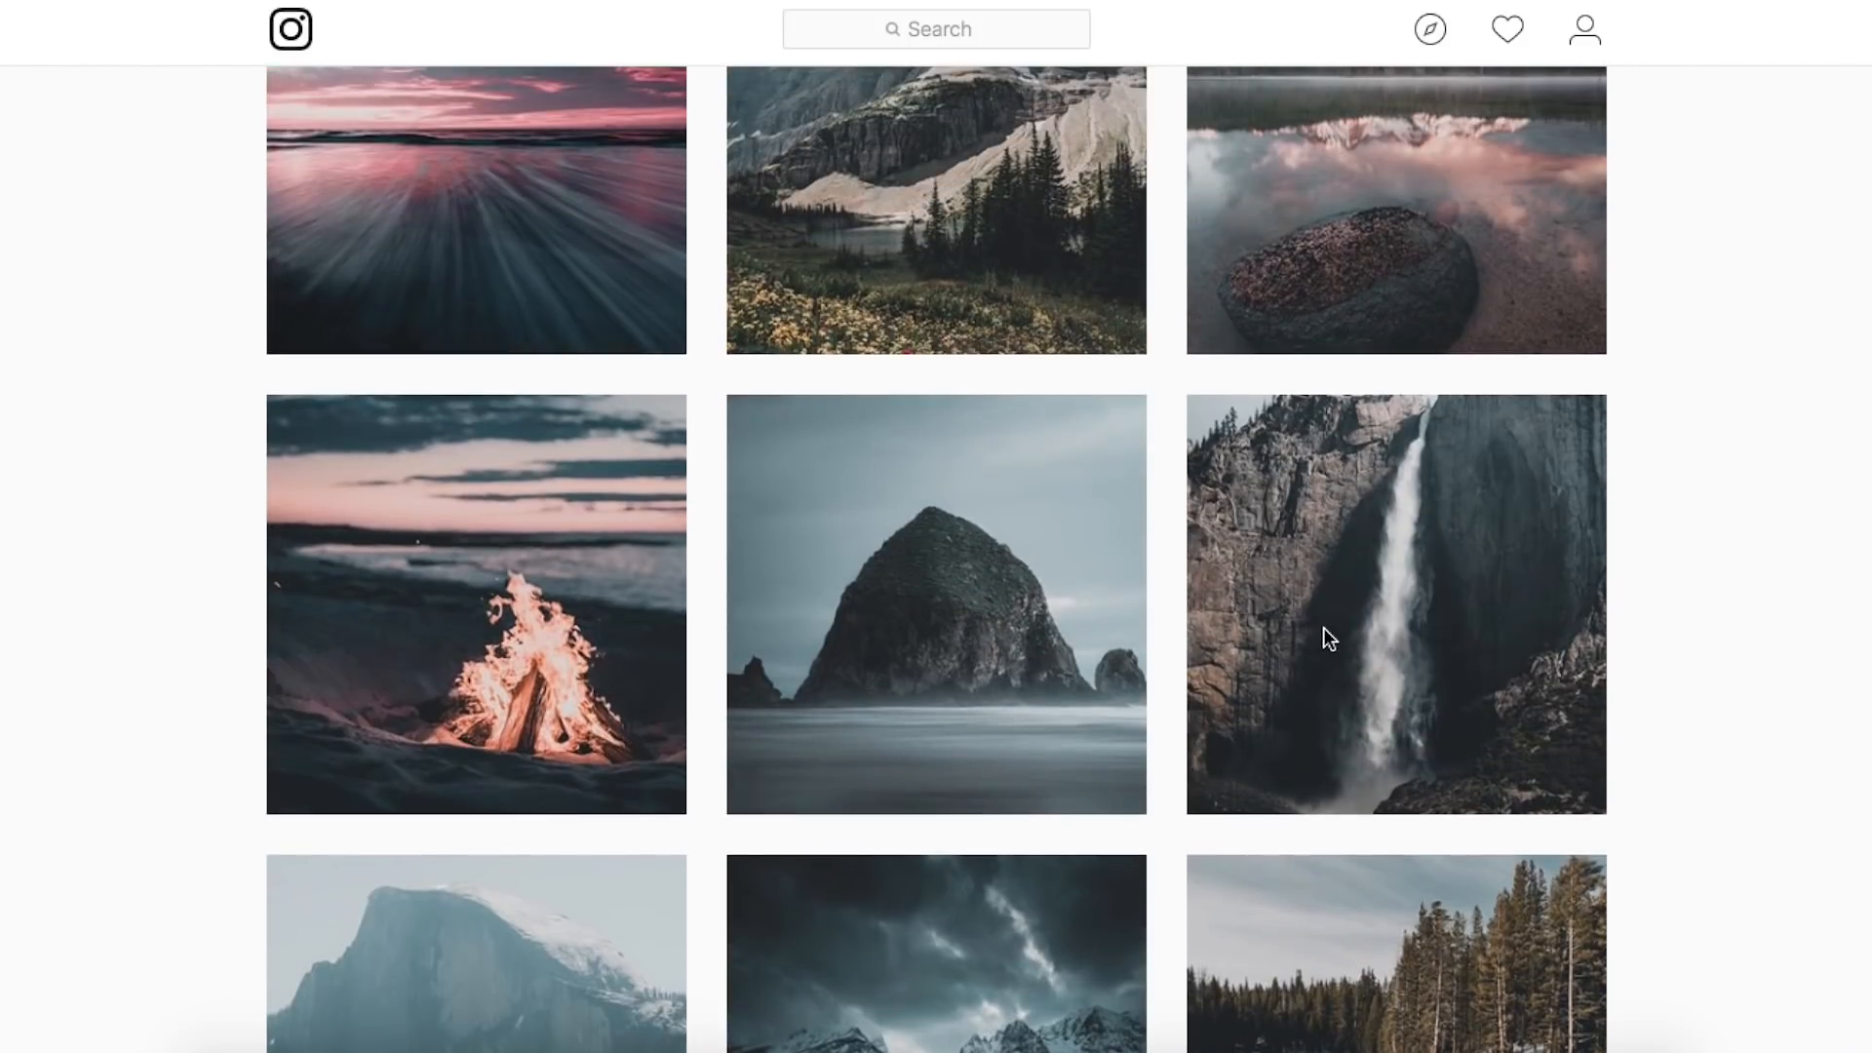
pyautogui.scroll(7, 1324, 632)
pyautogui.scroll(-19, 1325, 632)
pyautogui.scroll(8, 1324, 632)
pyautogui.scroll(13, 1324, 628)
pyautogui.scroll(-3, 932, 674)
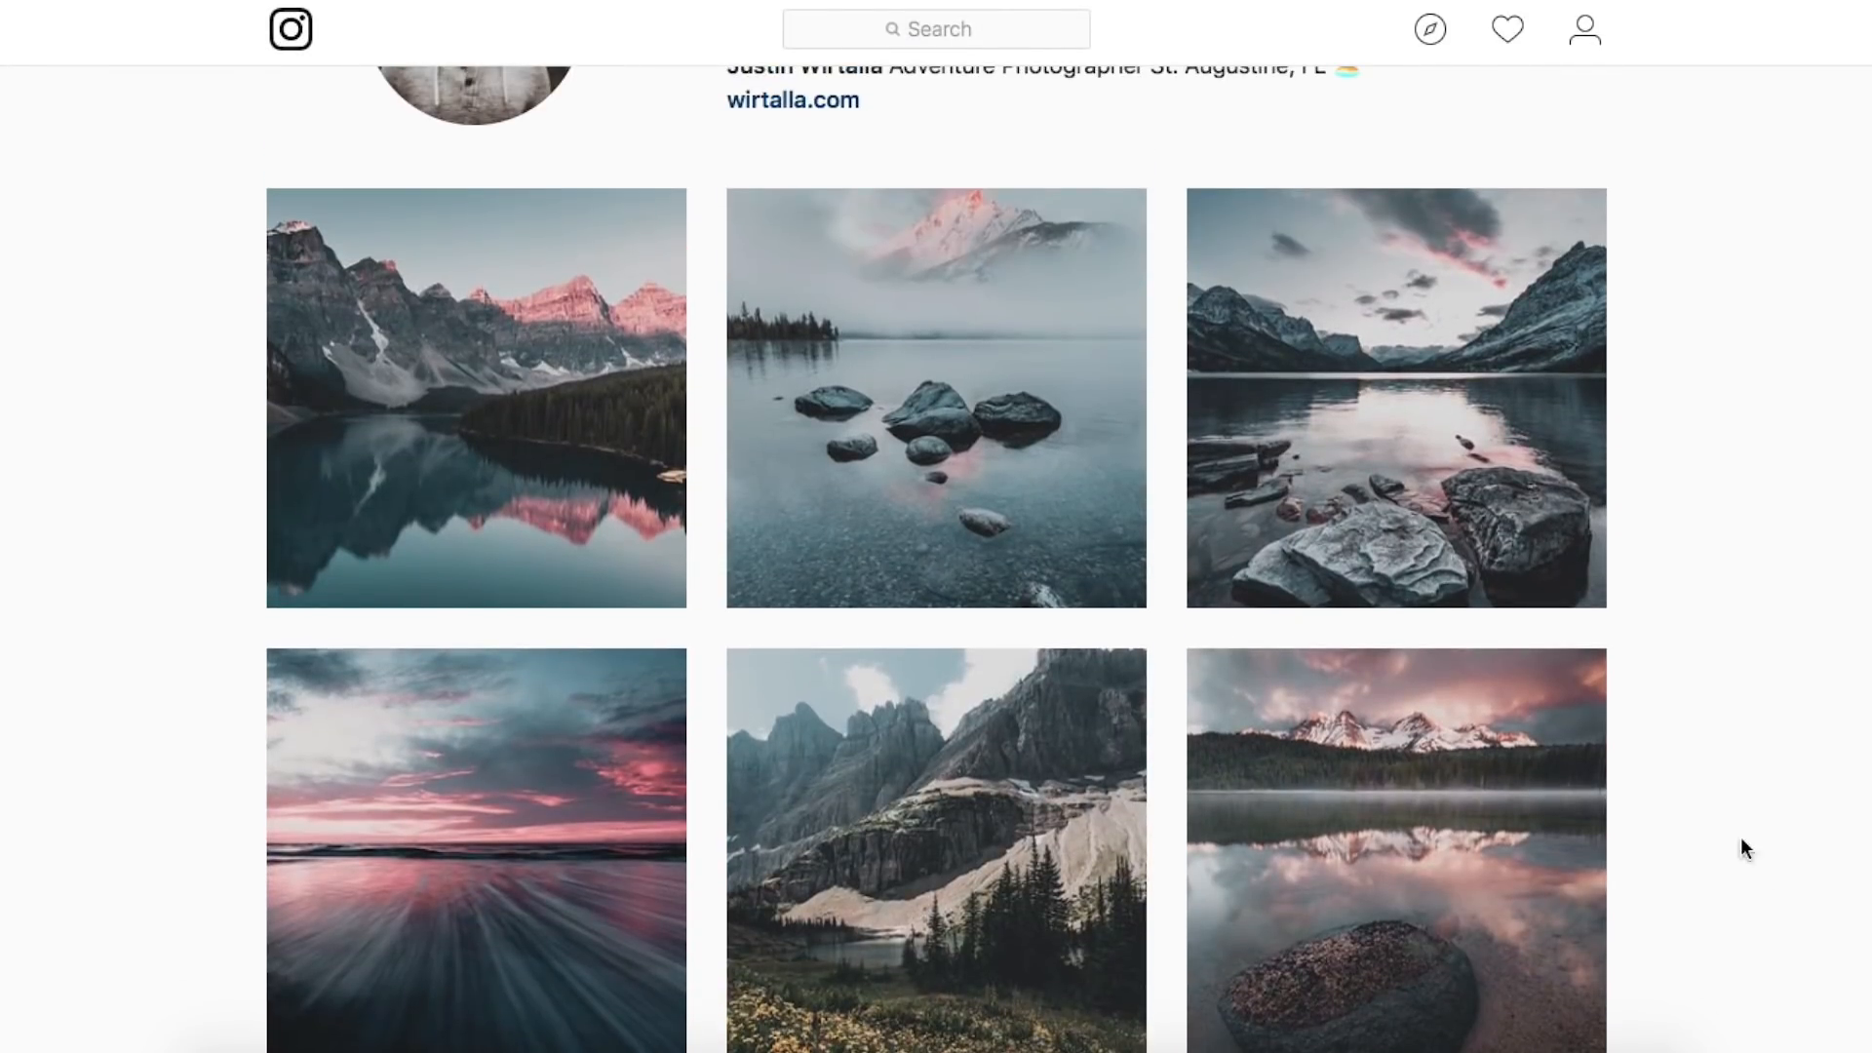
pyautogui.scroll(-10, 1772, 874)
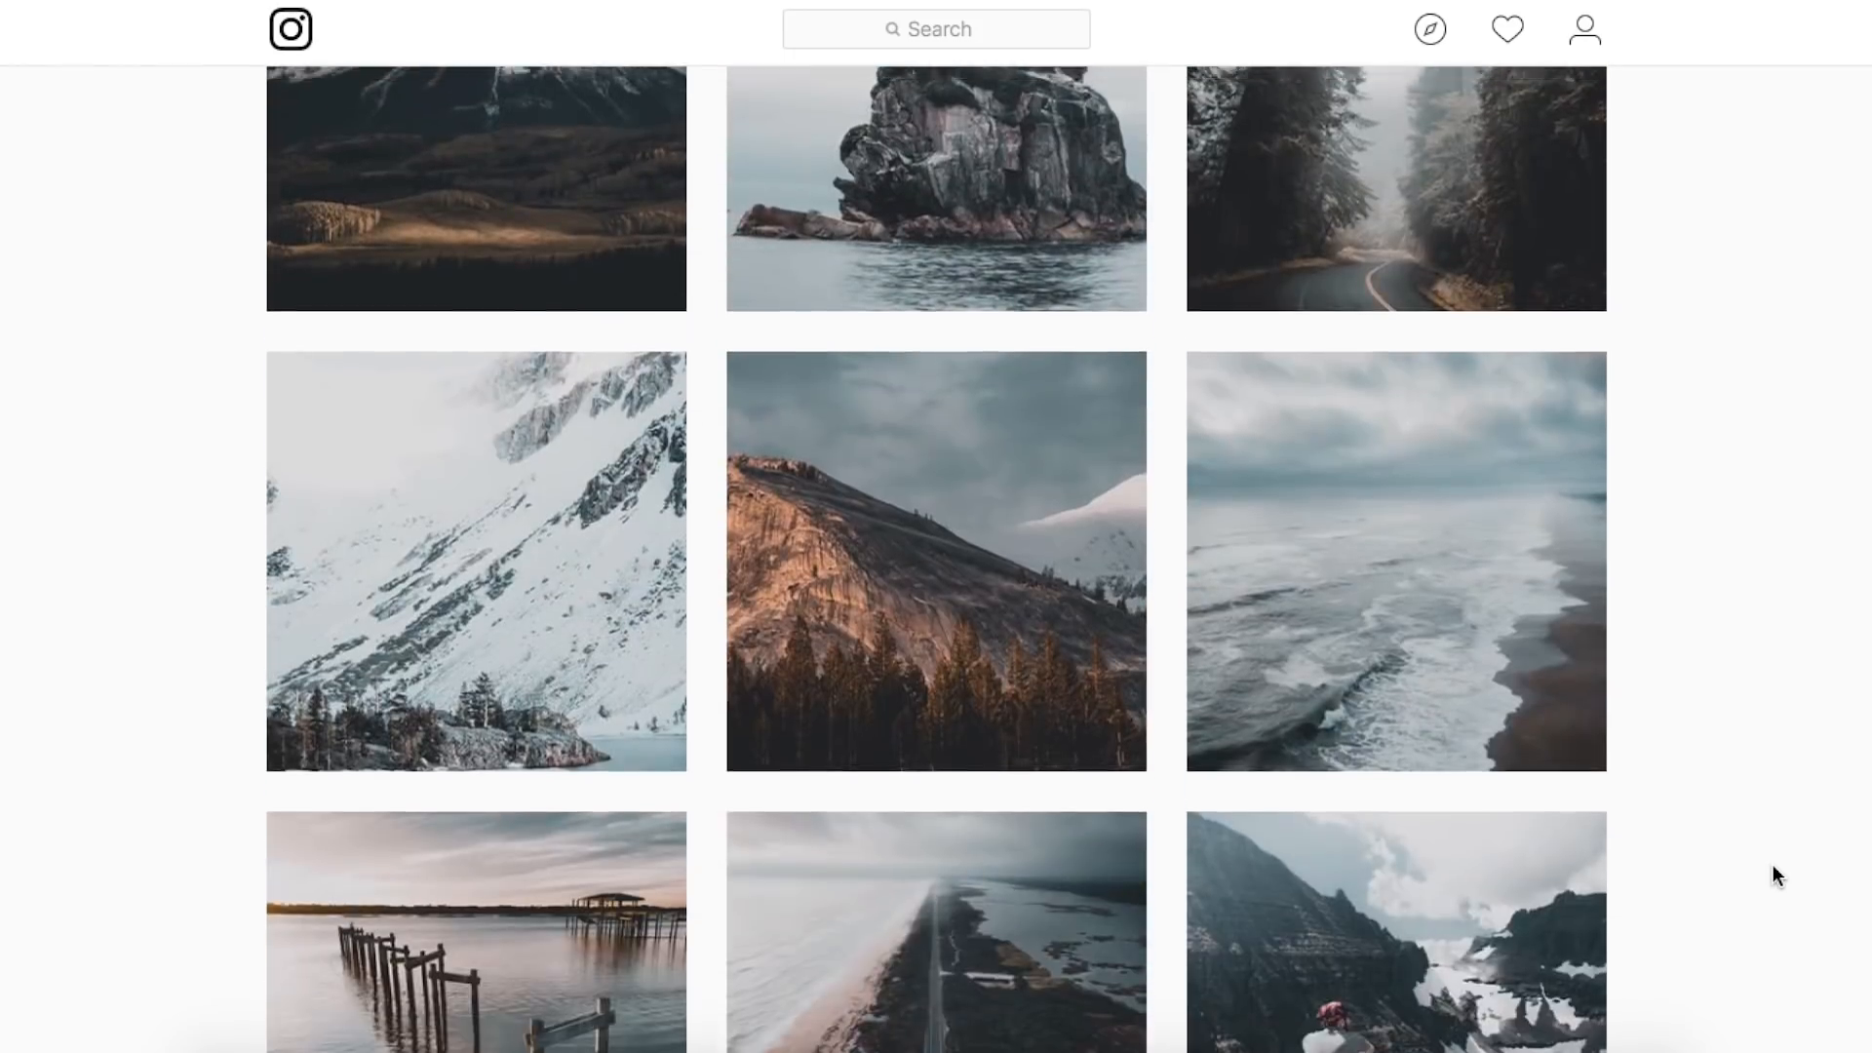
pyautogui.scroll(4, 1772, 874)
pyautogui.scroll(-2, 1713, 839)
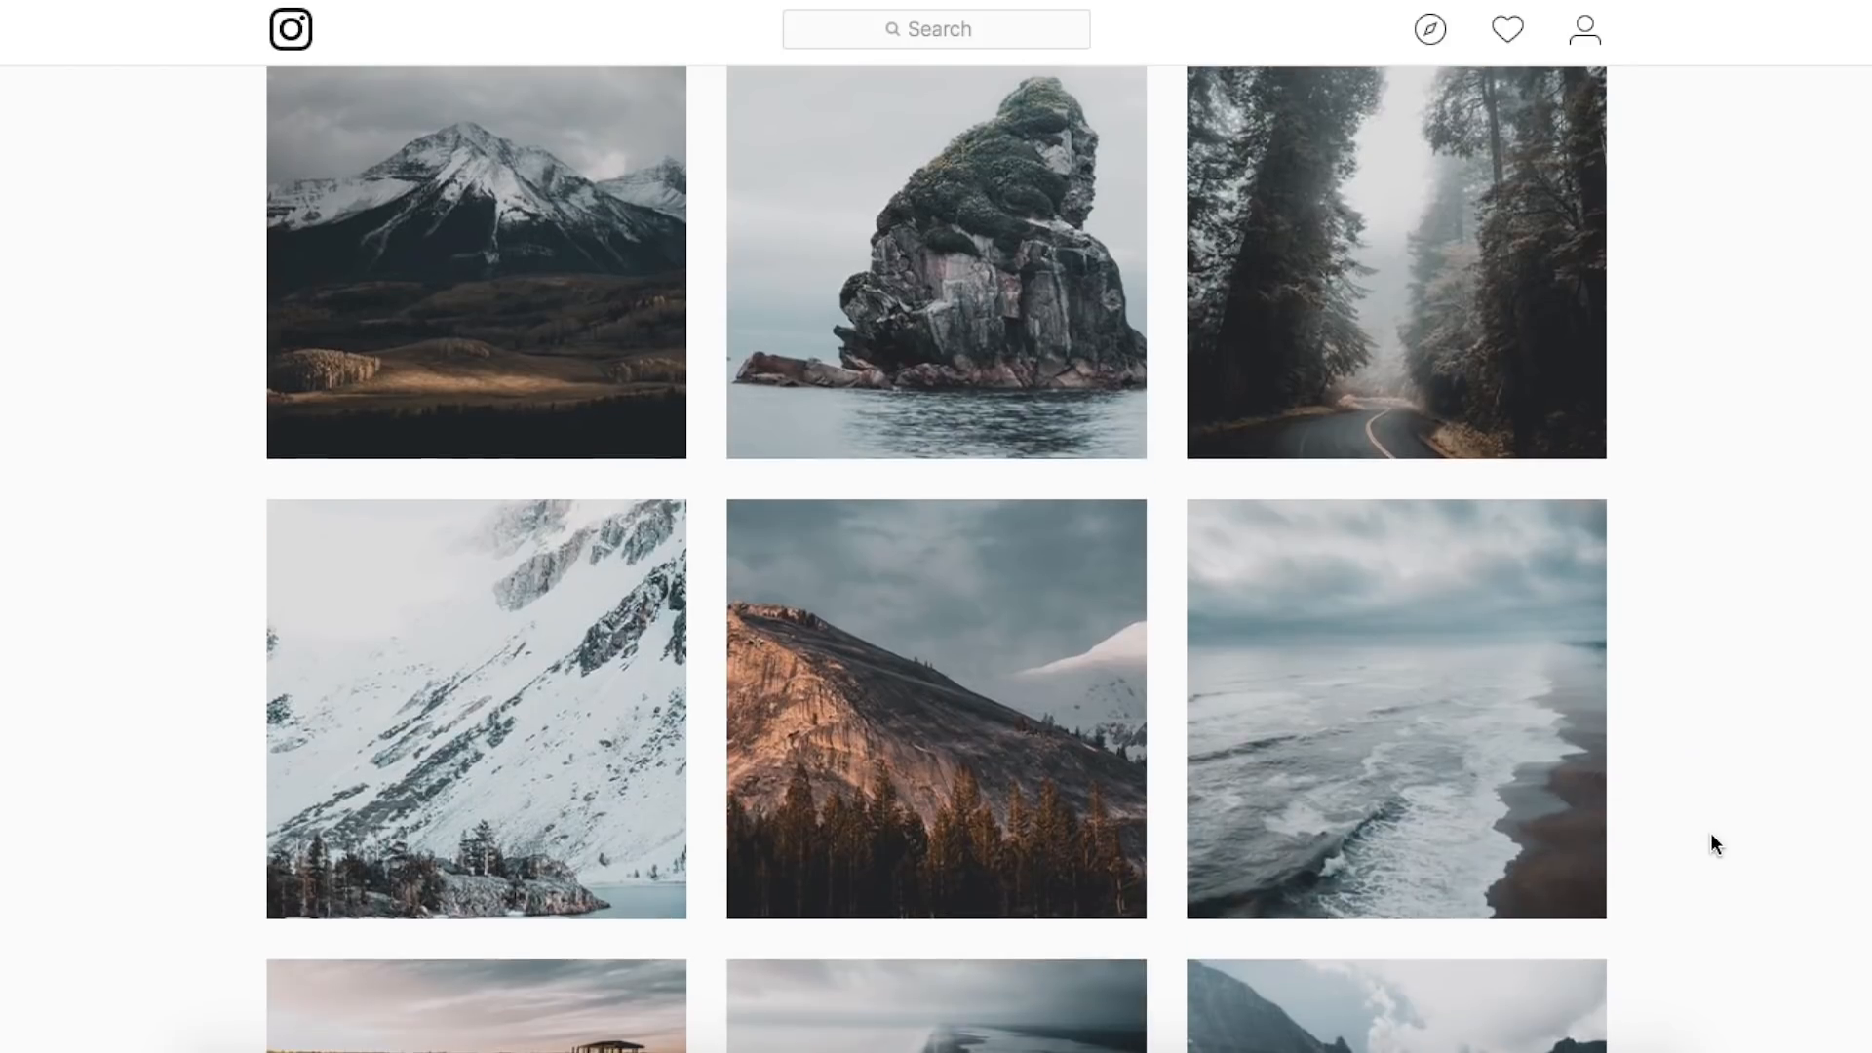
pyautogui.scroll(-8, 1453, 842)
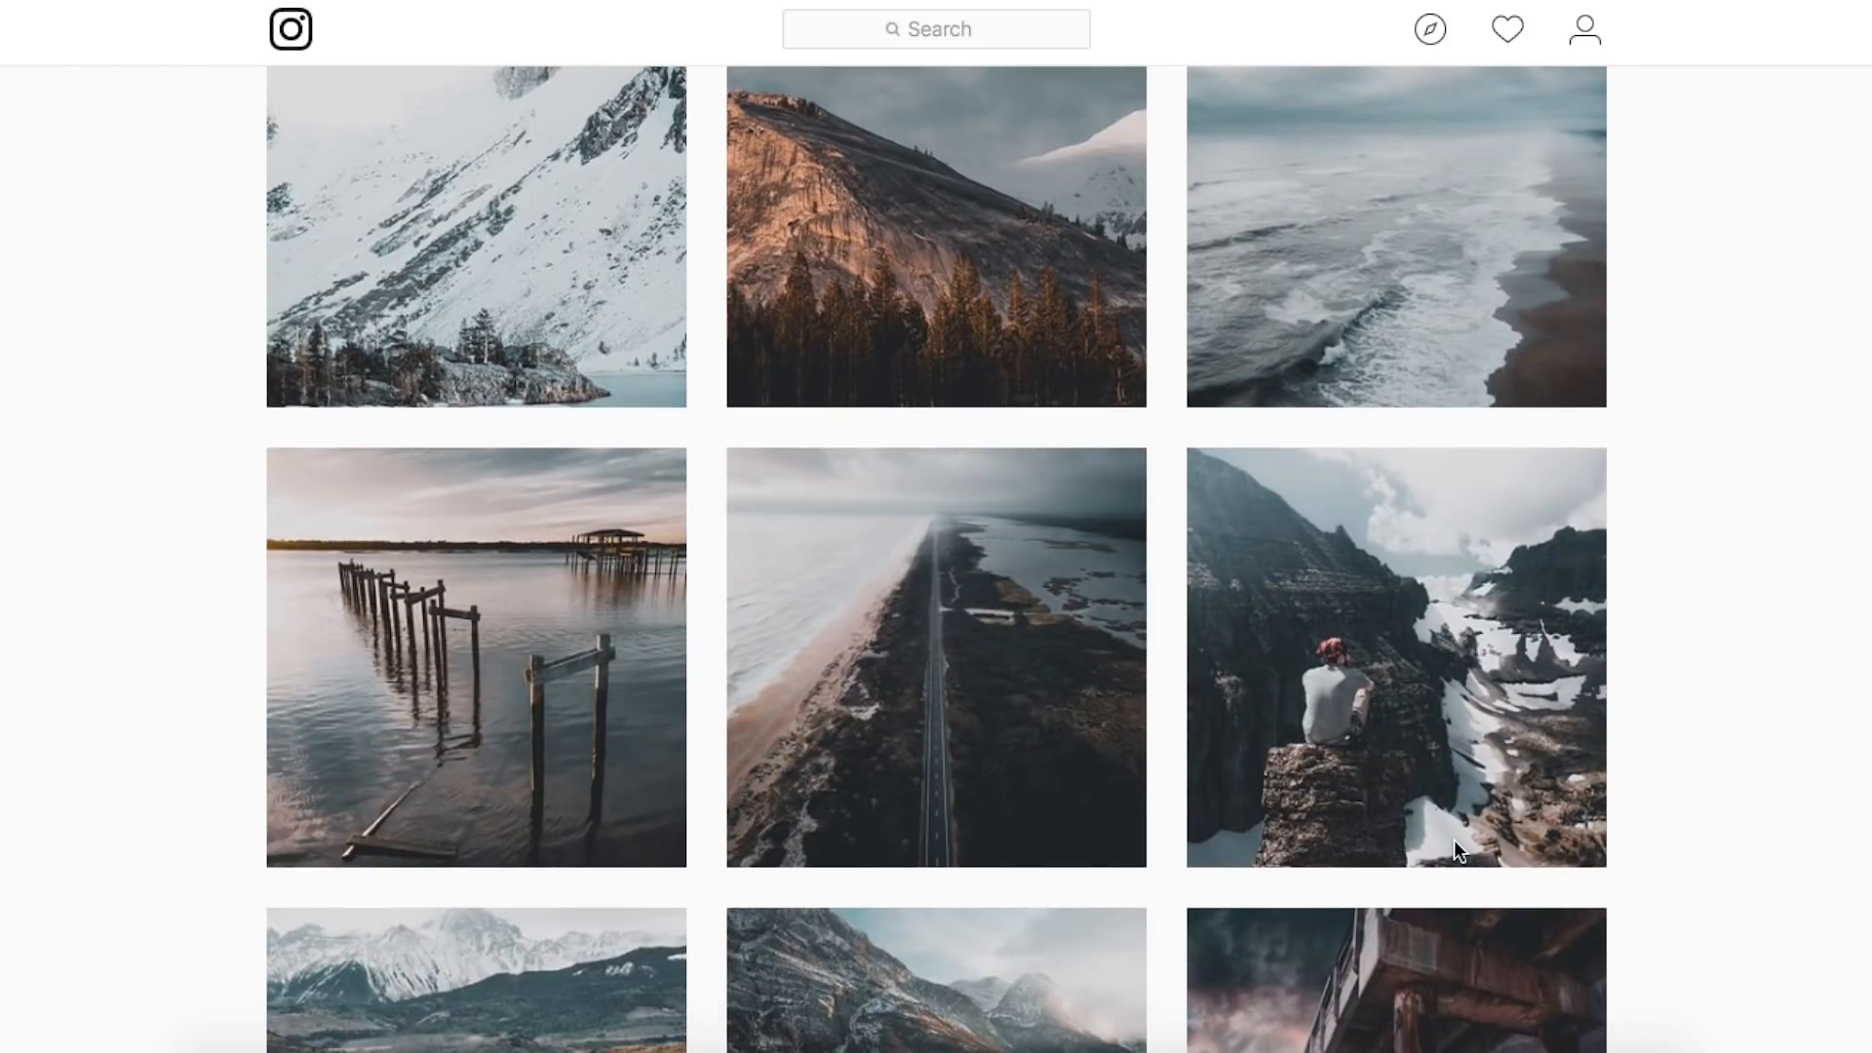
pyautogui.scroll(-8, 1454, 840)
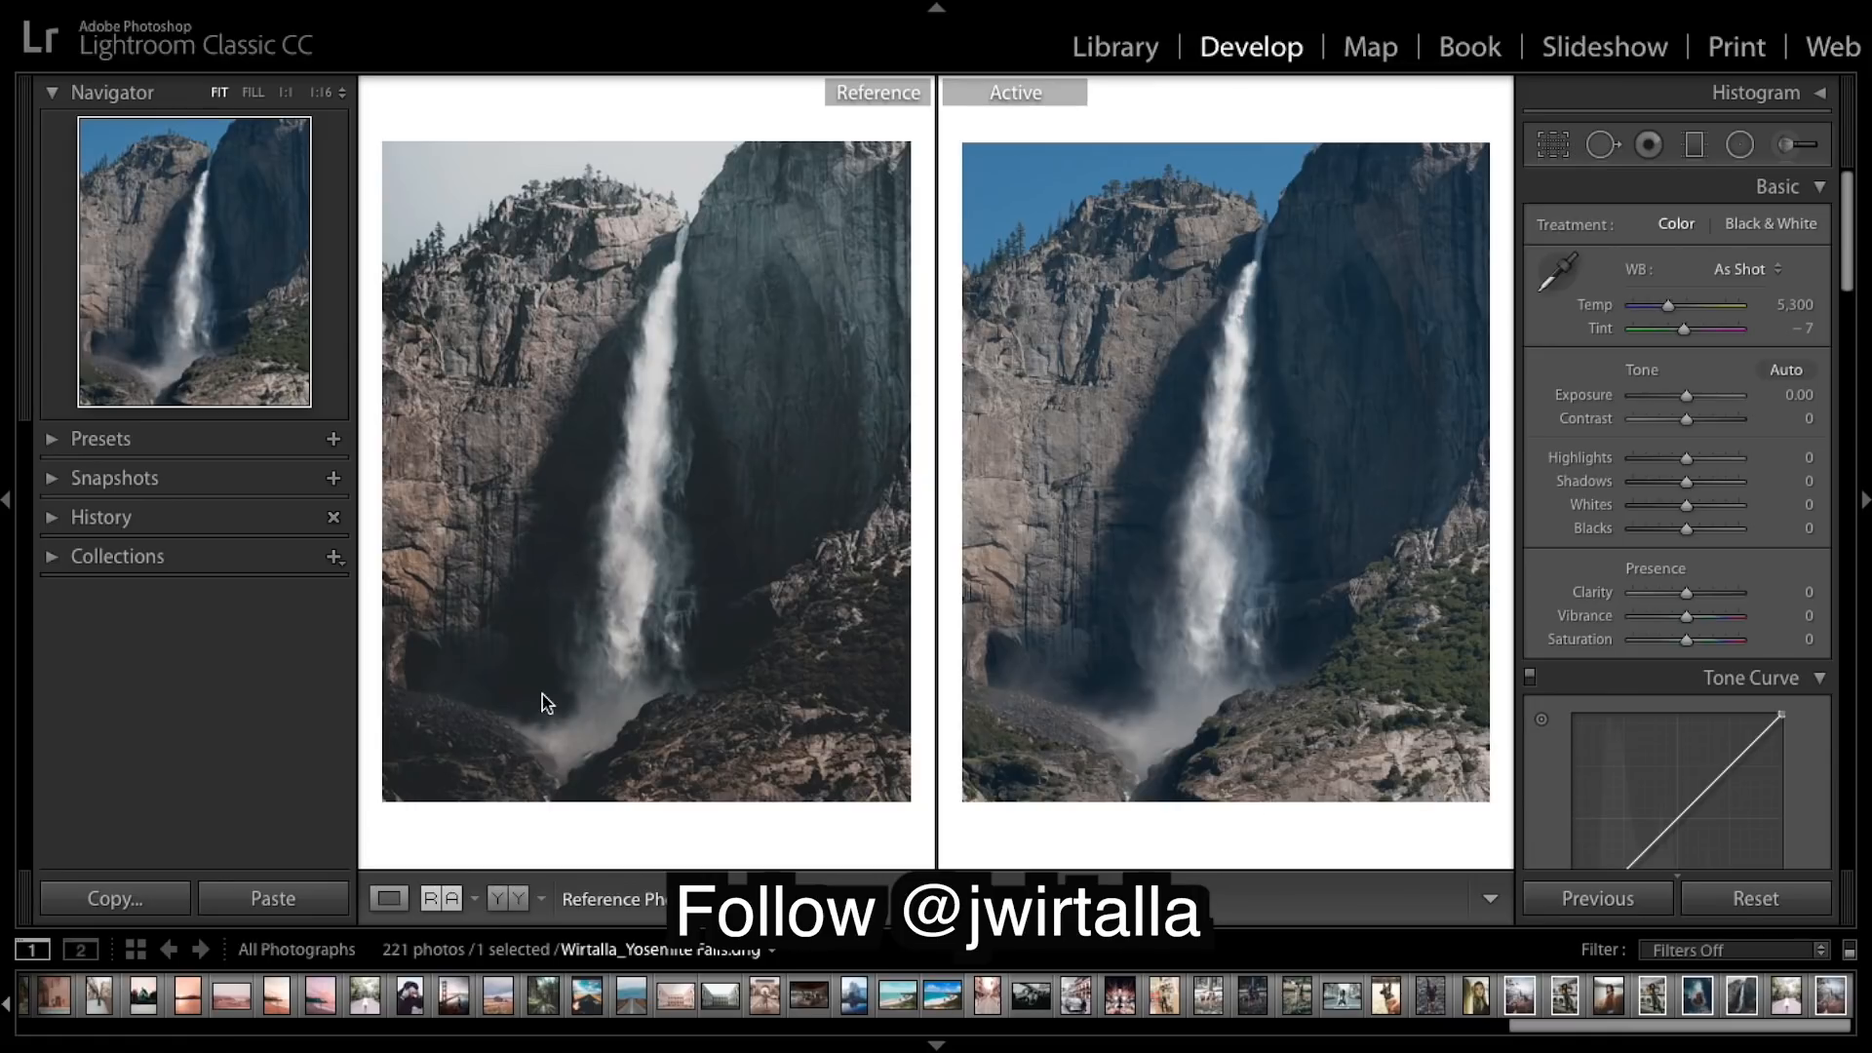
# In Lightroom Classic, set the white balance temperature of the active waterfall photo to 5,900
pyautogui.click(1797, 305)
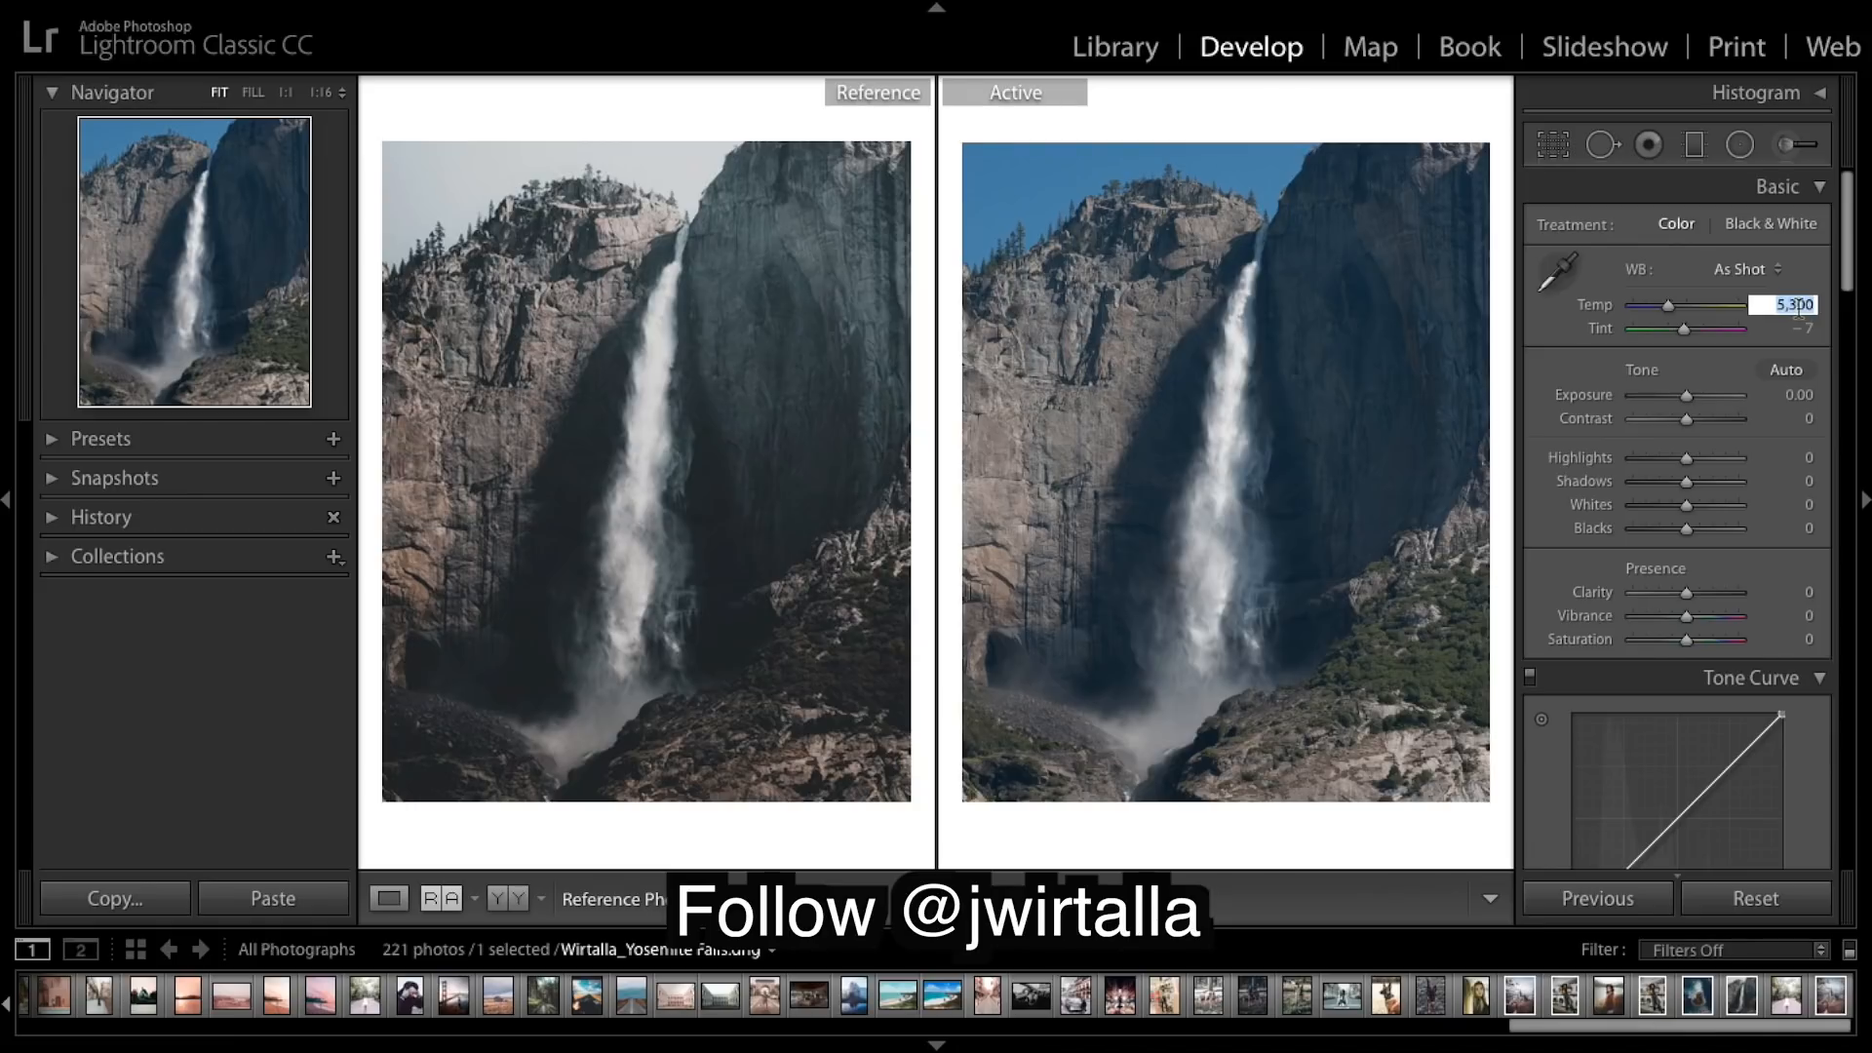
pyautogui.write('5,900')
pyautogui.press('Return')
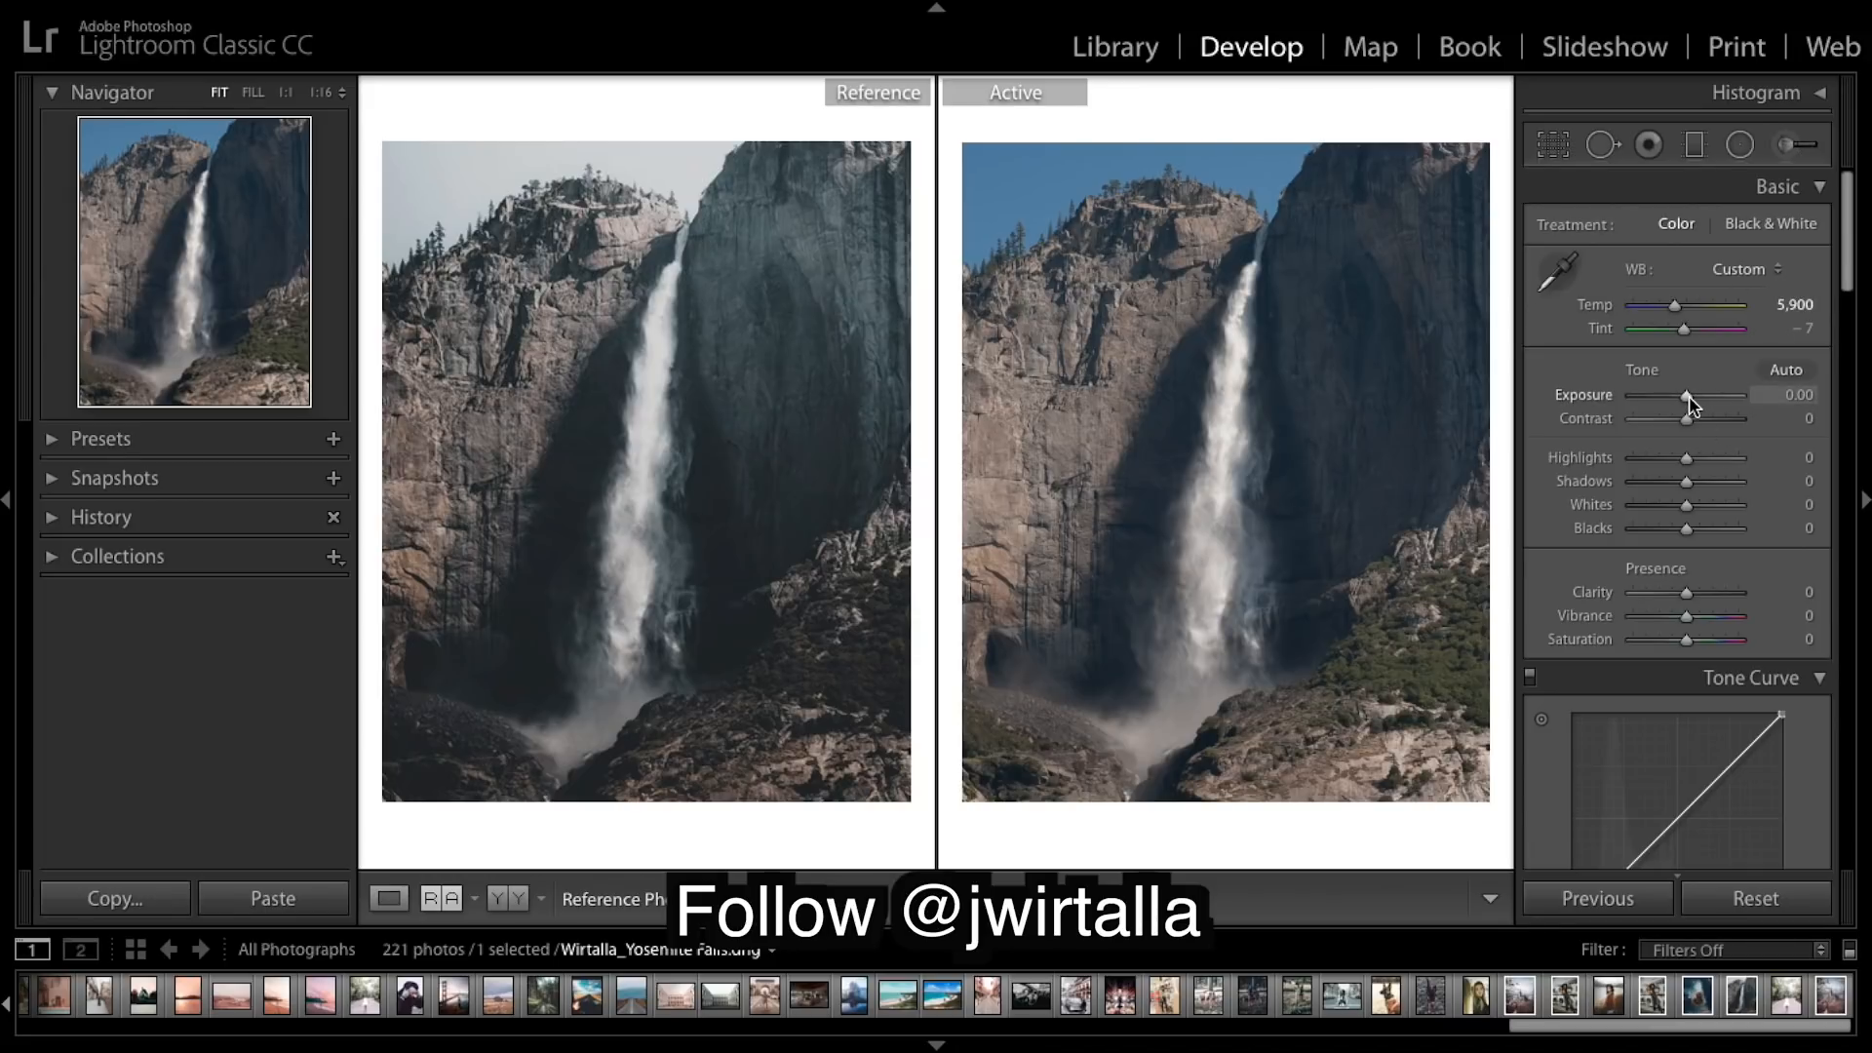
# Adjust the photo's tone to Exposure +0.10, Contrast +43, Highlights -15, Shadows +100, Whites -90 and Blacks -72
pyautogui.moveTo(1690, 404); pyautogui.dragTo(1692, 404)
pyautogui.moveTo(1688, 418); pyautogui.dragTo(1714, 426)
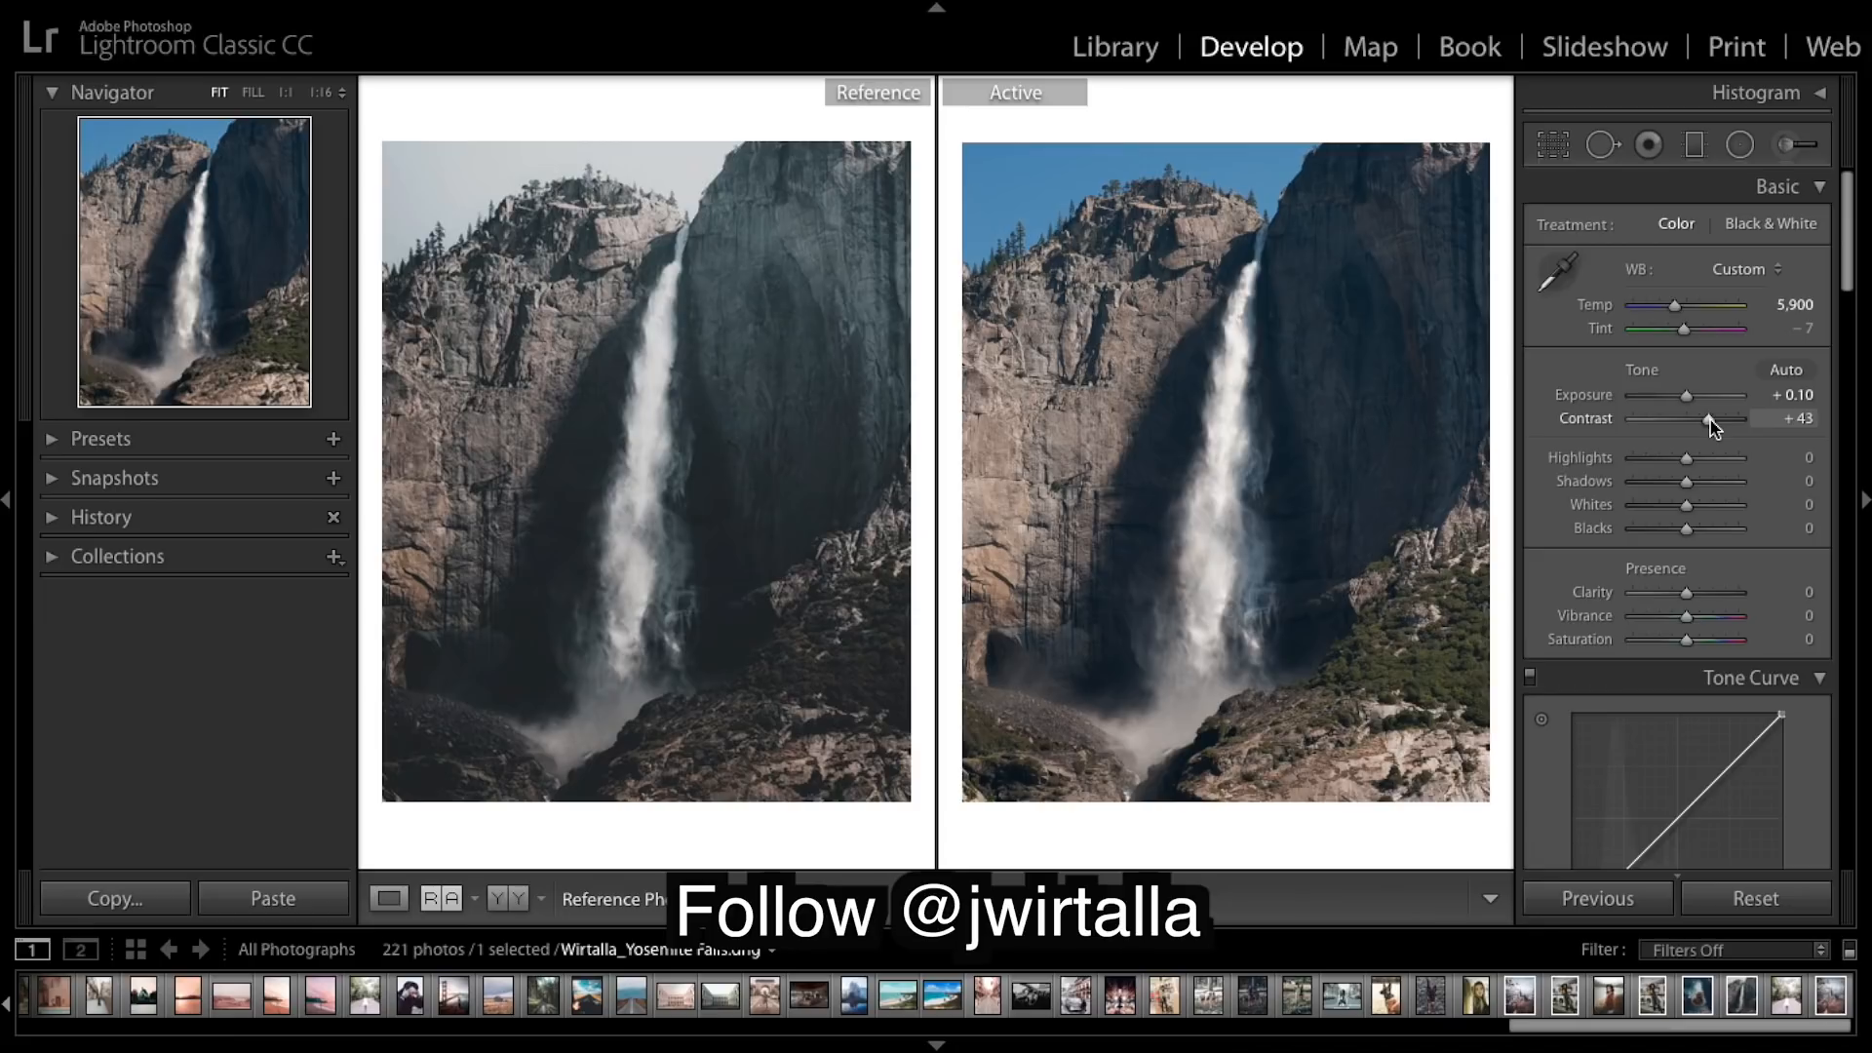
pyautogui.moveTo(1685, 459); pyautogui.dragTo(1678, 463)
pyautogui.moveTo(1686, 481); pyautogui.dragTo(1756, 482)
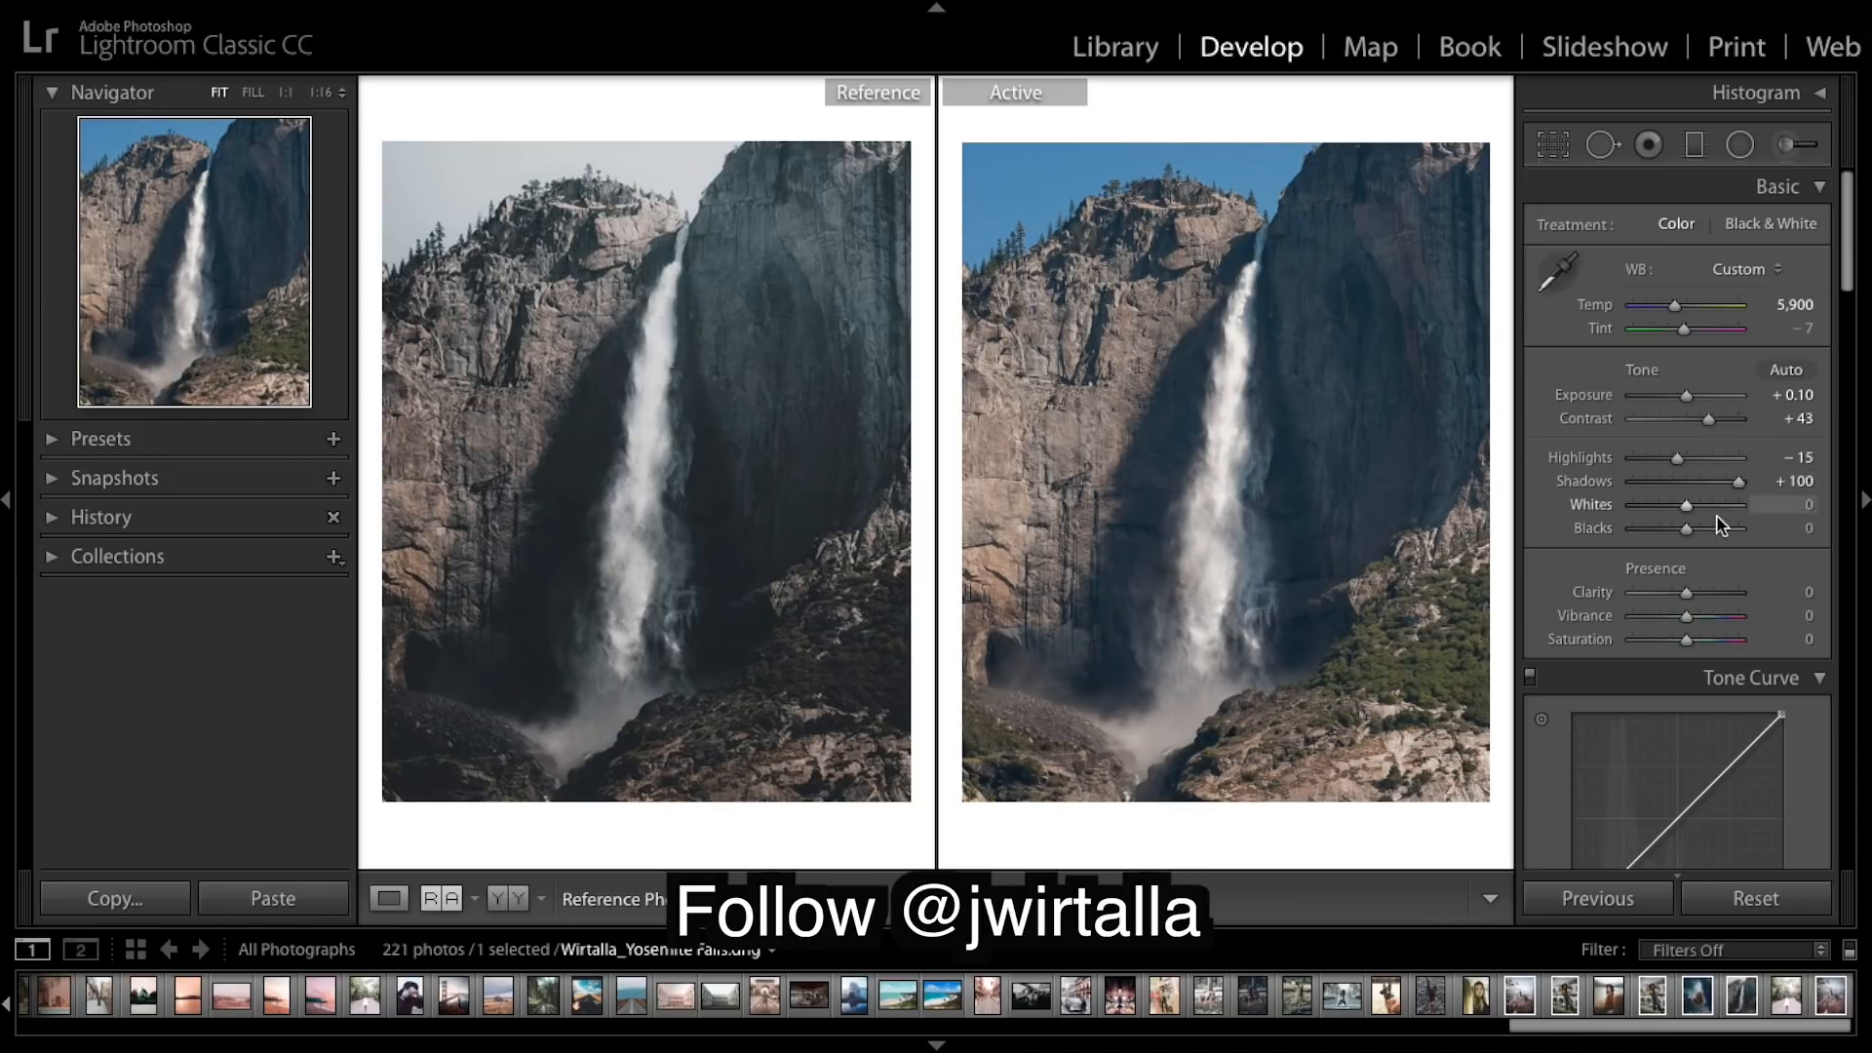
pyautogui.moveTo(1686, 506); pyautogui.dragTo(1639, 517)
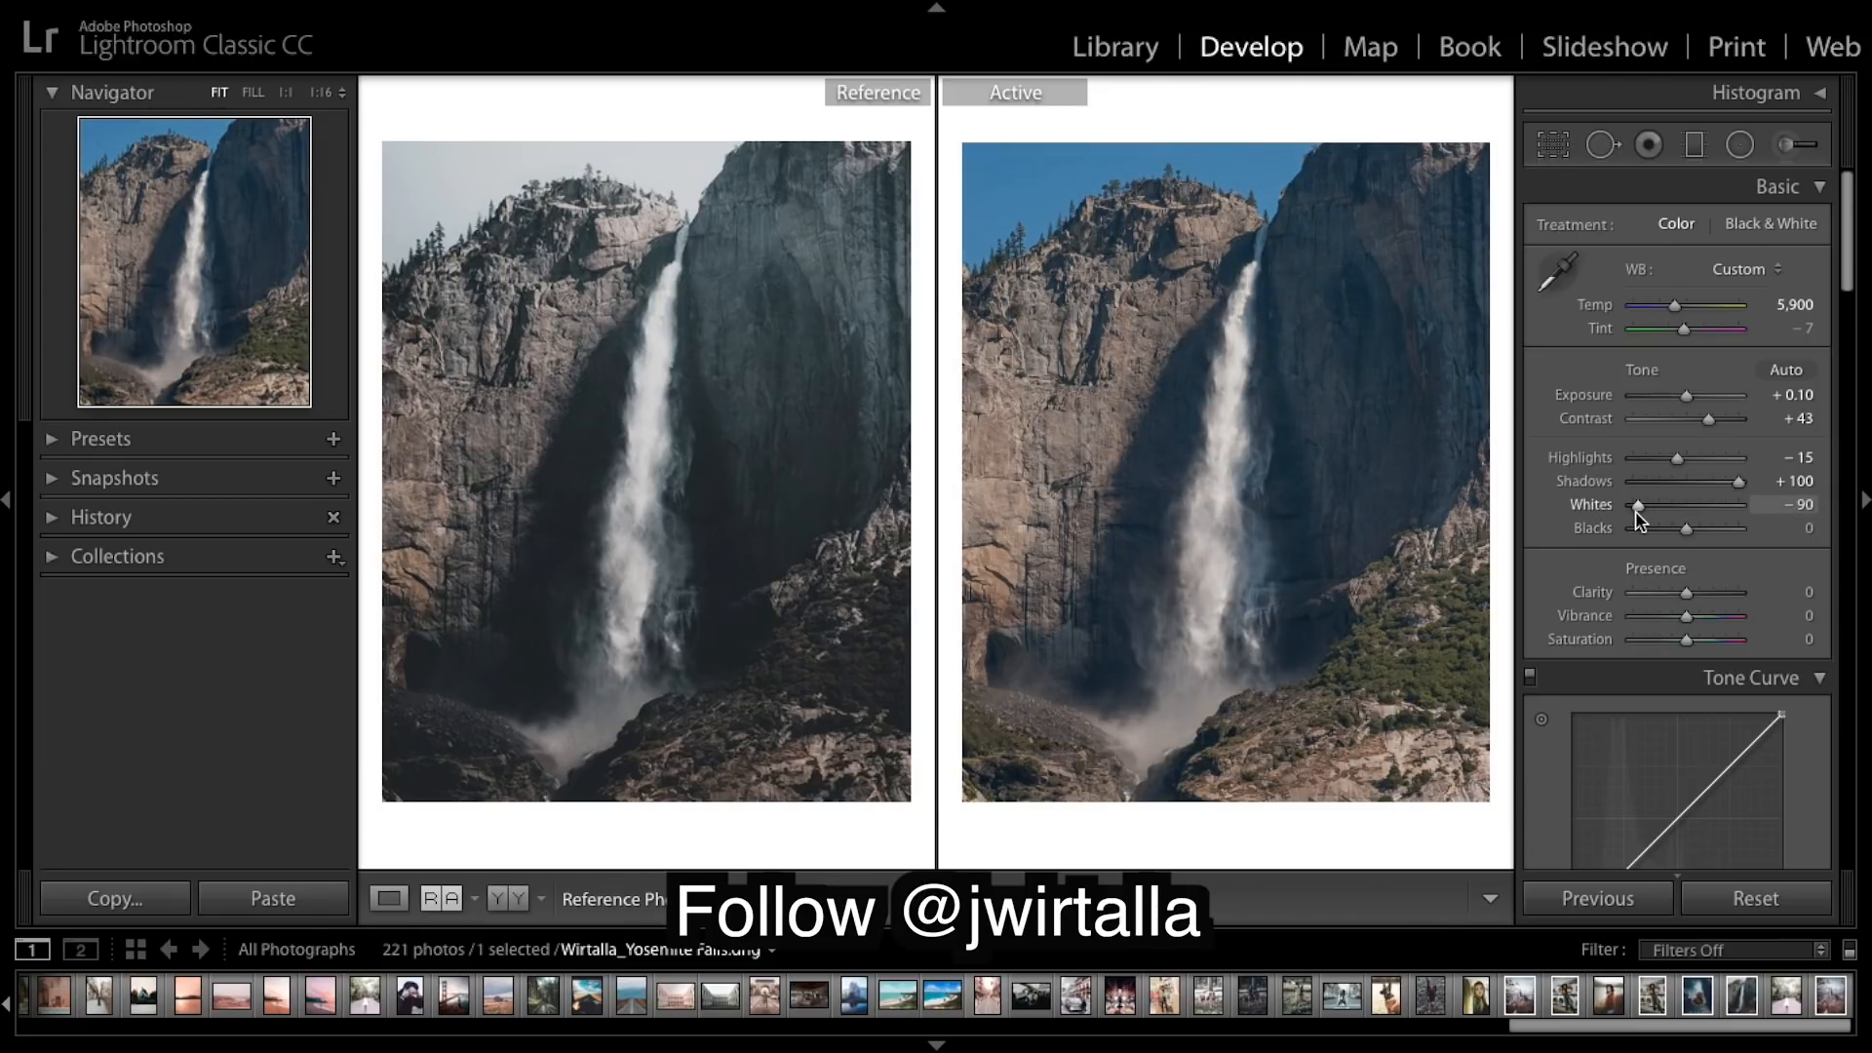
pyautogui.moveTo(1686, 528); pyautogui.dragTo(1648, 531)
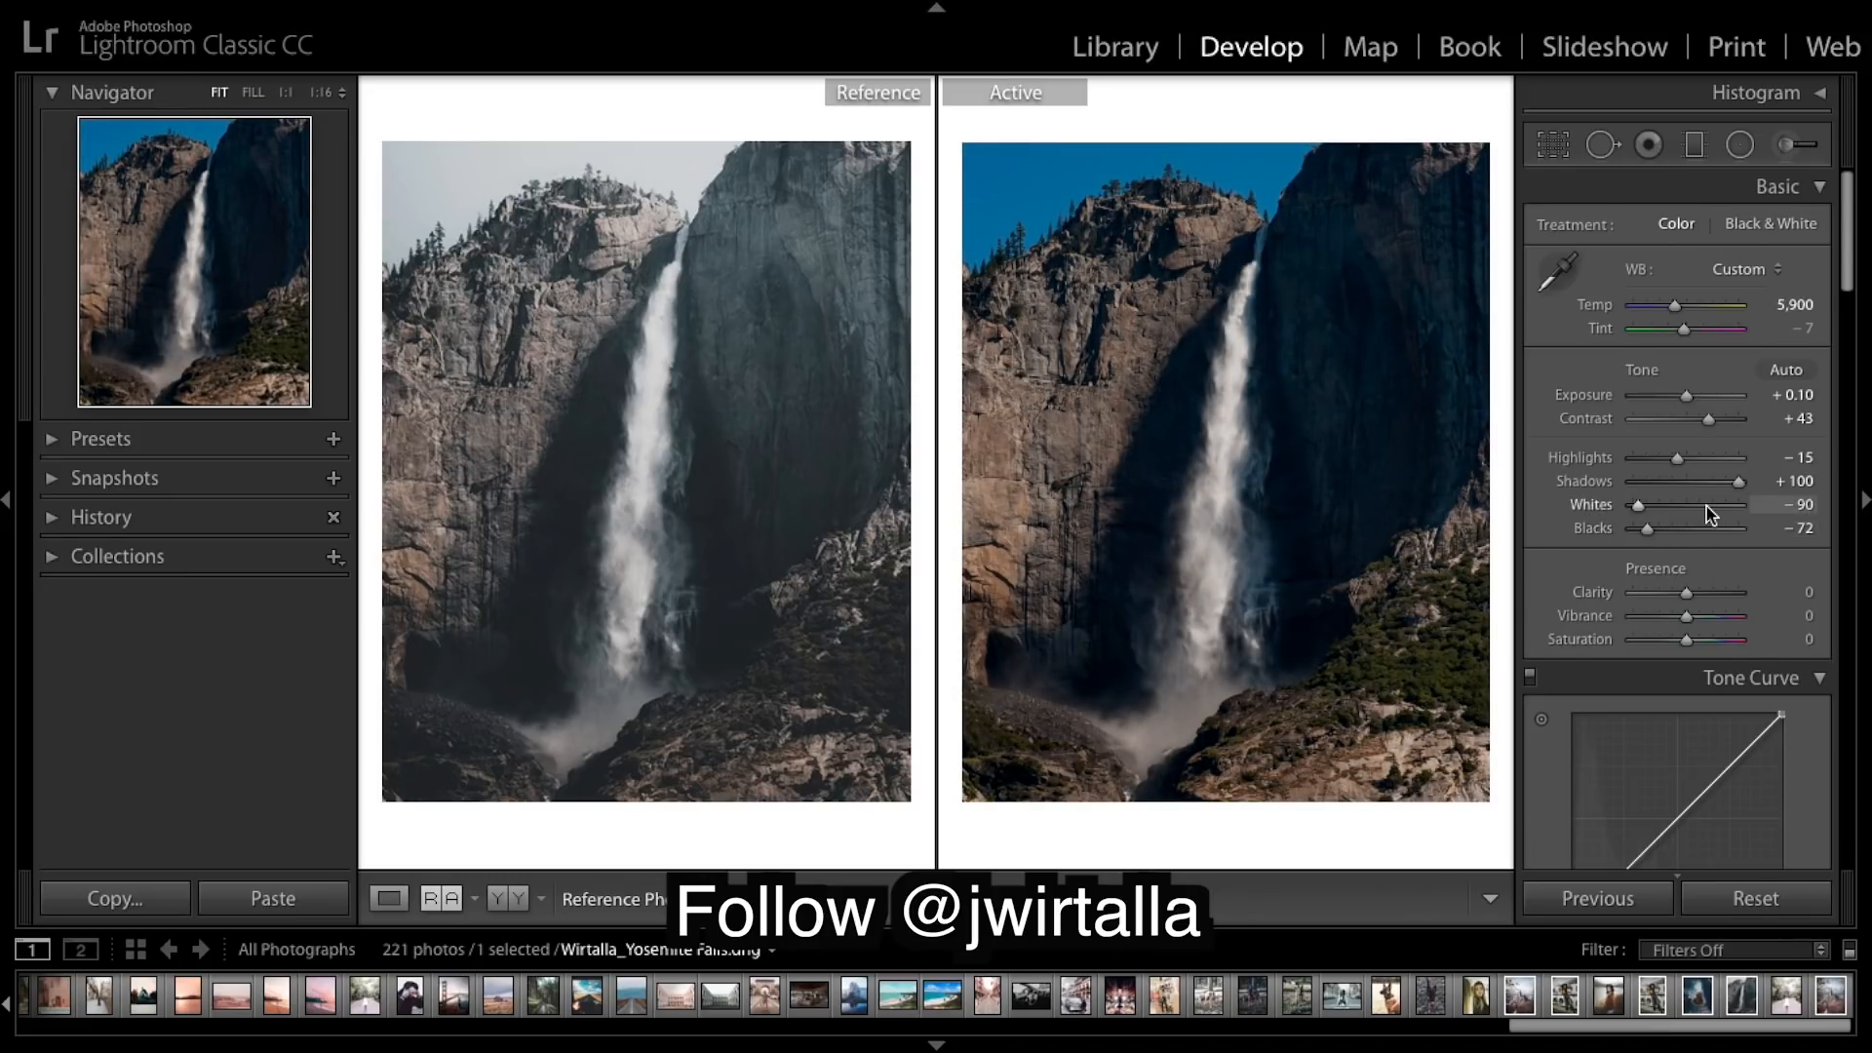
# Soften and desaturate the photo with Clarity -10, Vibrance -10 and Saturation -38
pyautogui.scroll(-1, 1709, 515)
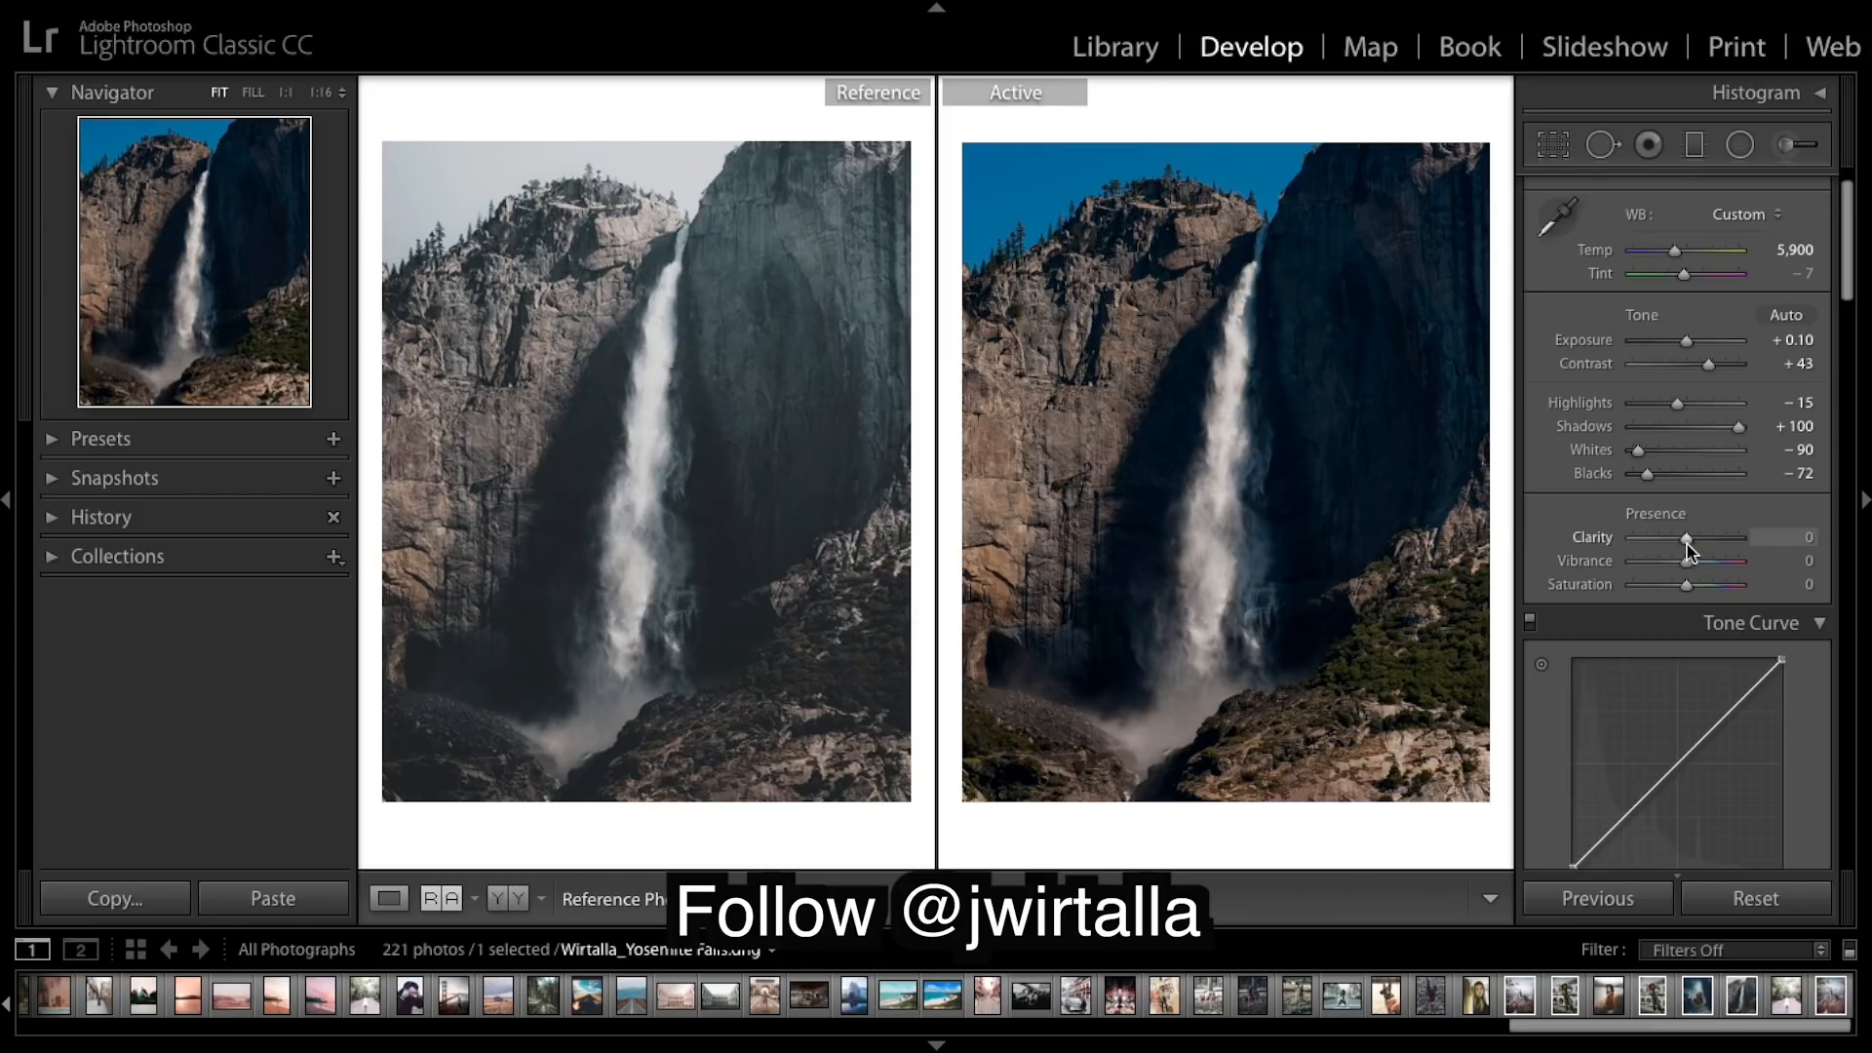
pyautogui.moveTo(1687, 544); pyautogui.dragTo(1678, 571)
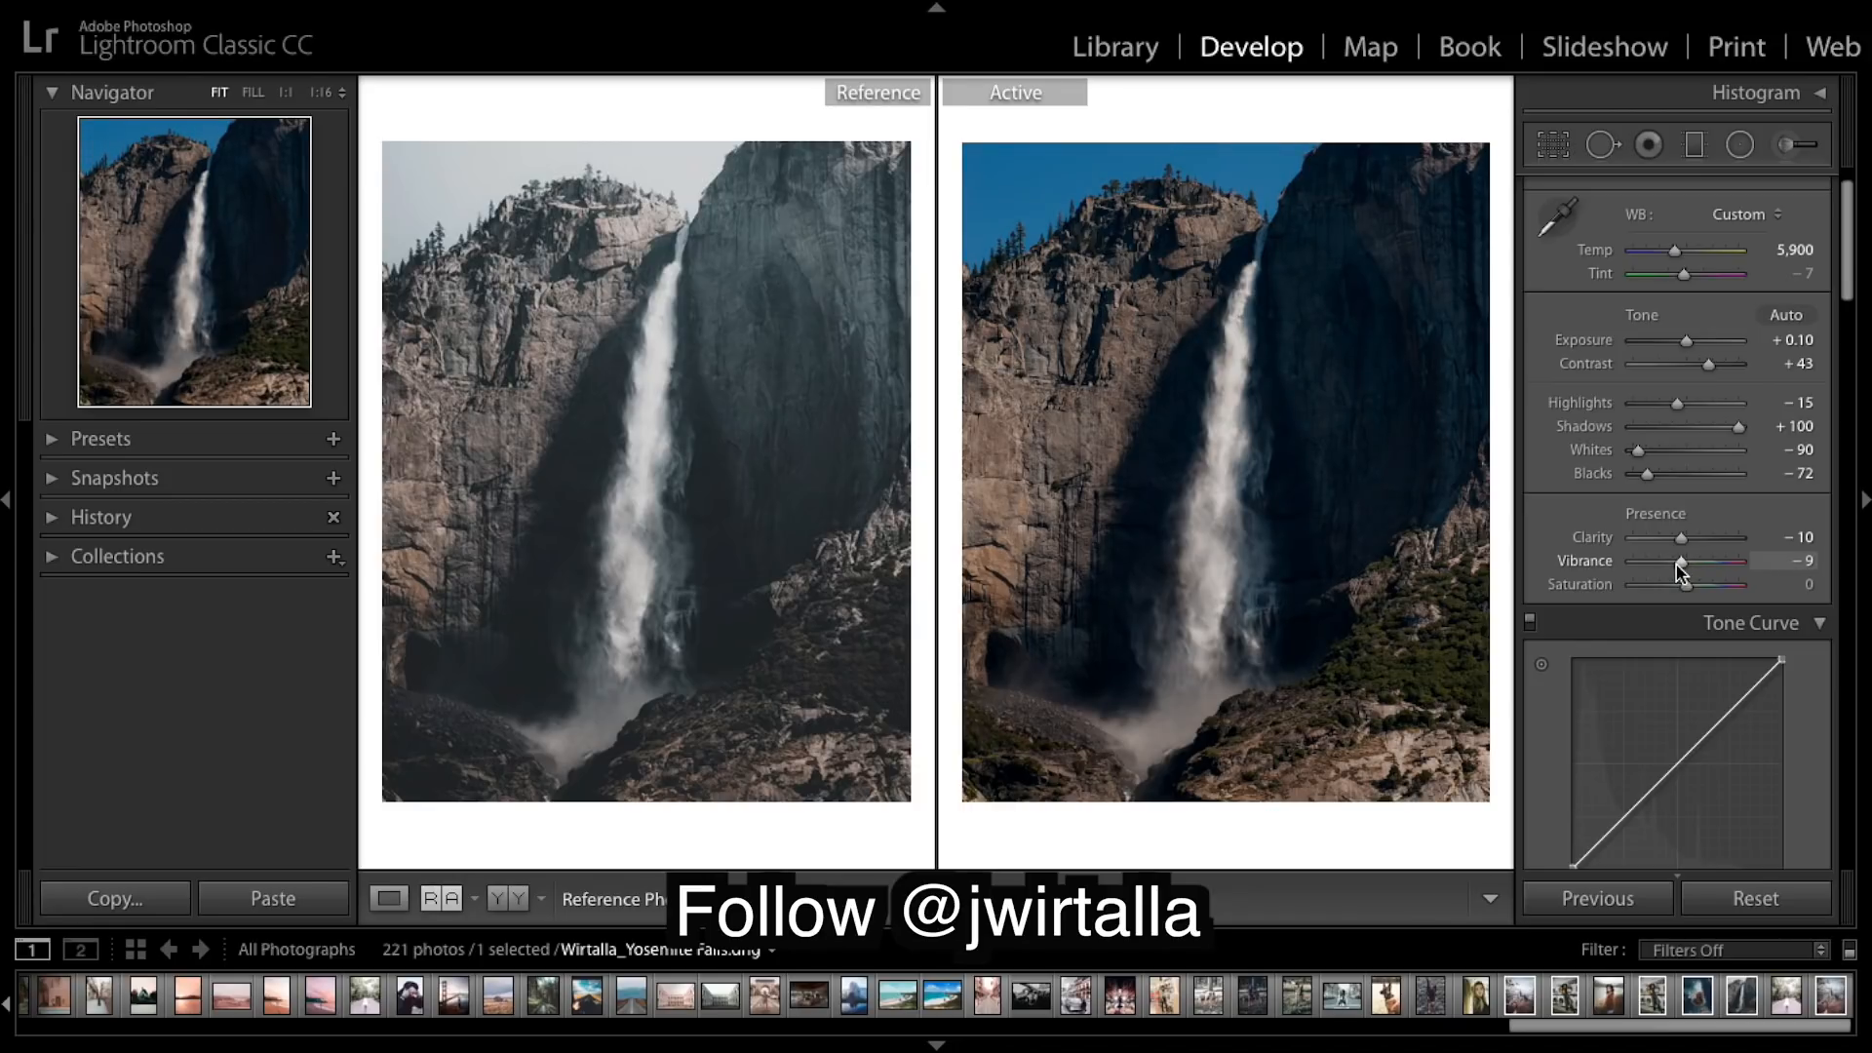
pyautogui.moveTo(1685, 586); pyautogui.dragTo(1665, 593)
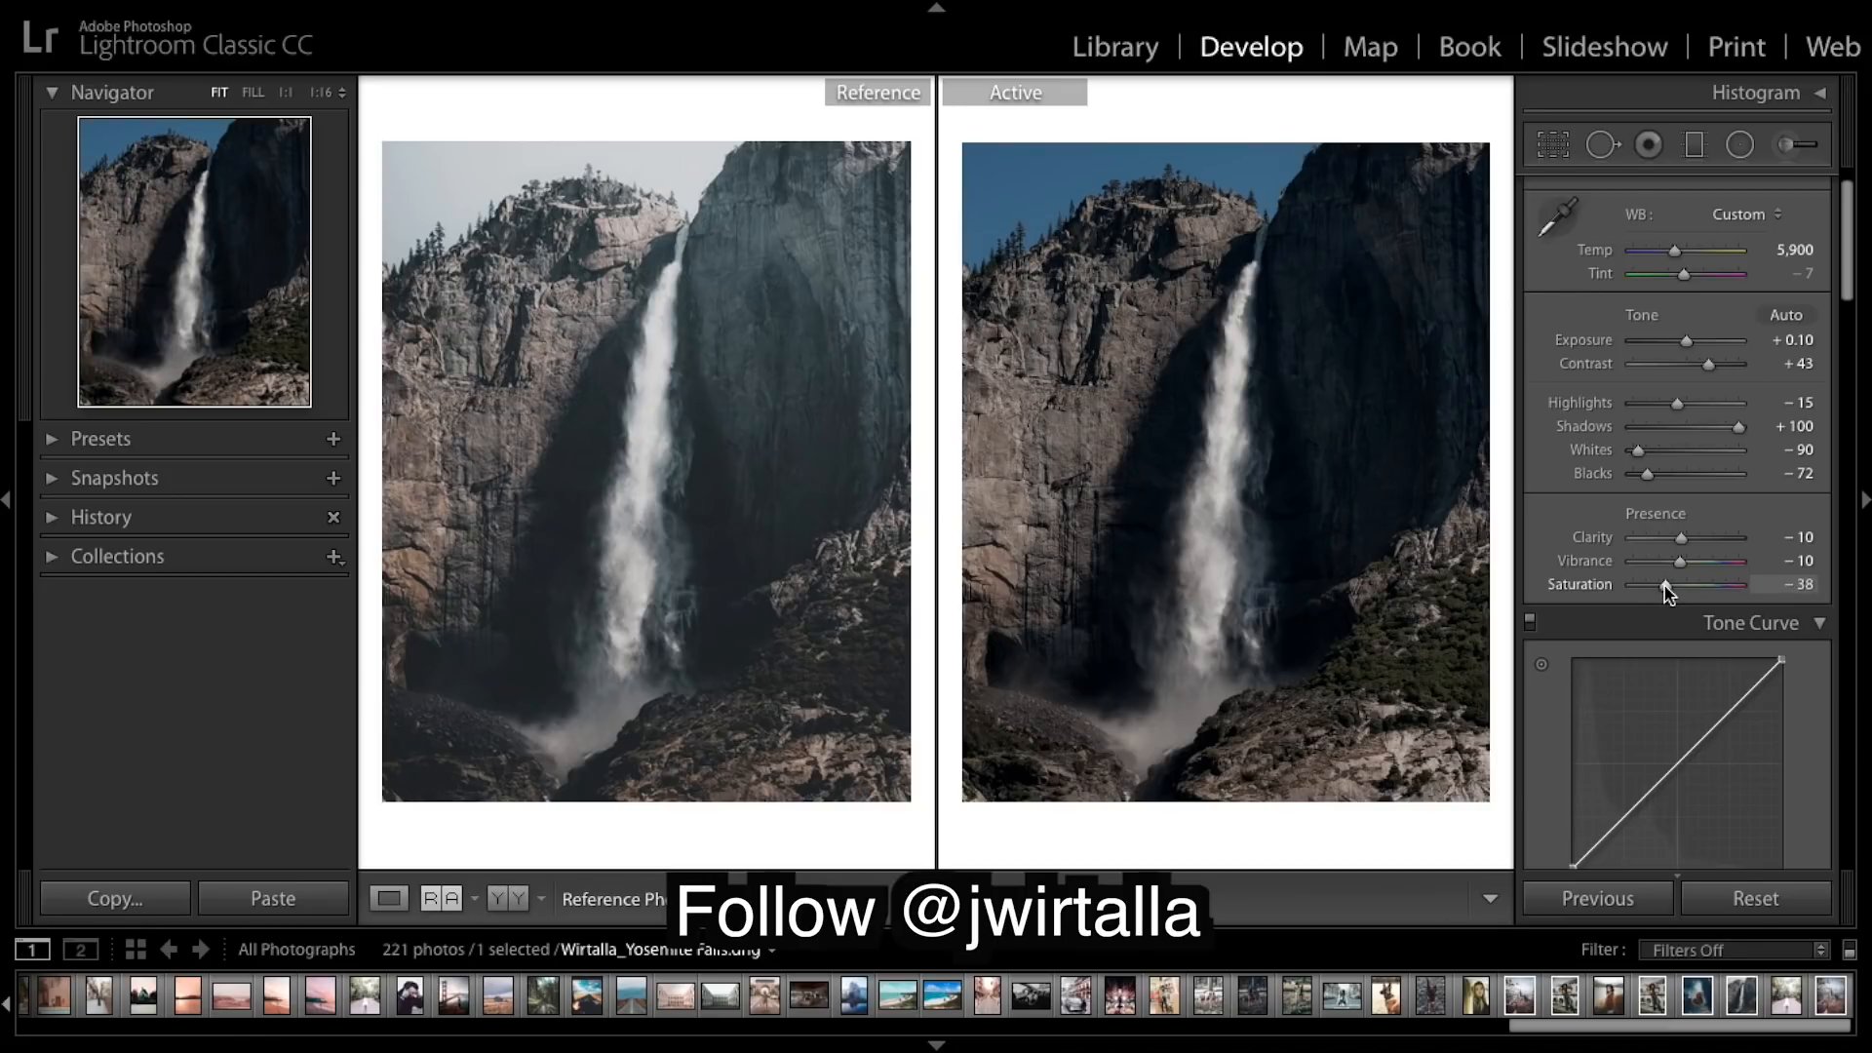
# Shape the RGB tone curve into a faded S-curve with the black point raised and the white point lowered
pyautogui.scroll(-3, 1668, 593)
pyautogui.scroll(-3, 1665, 587)
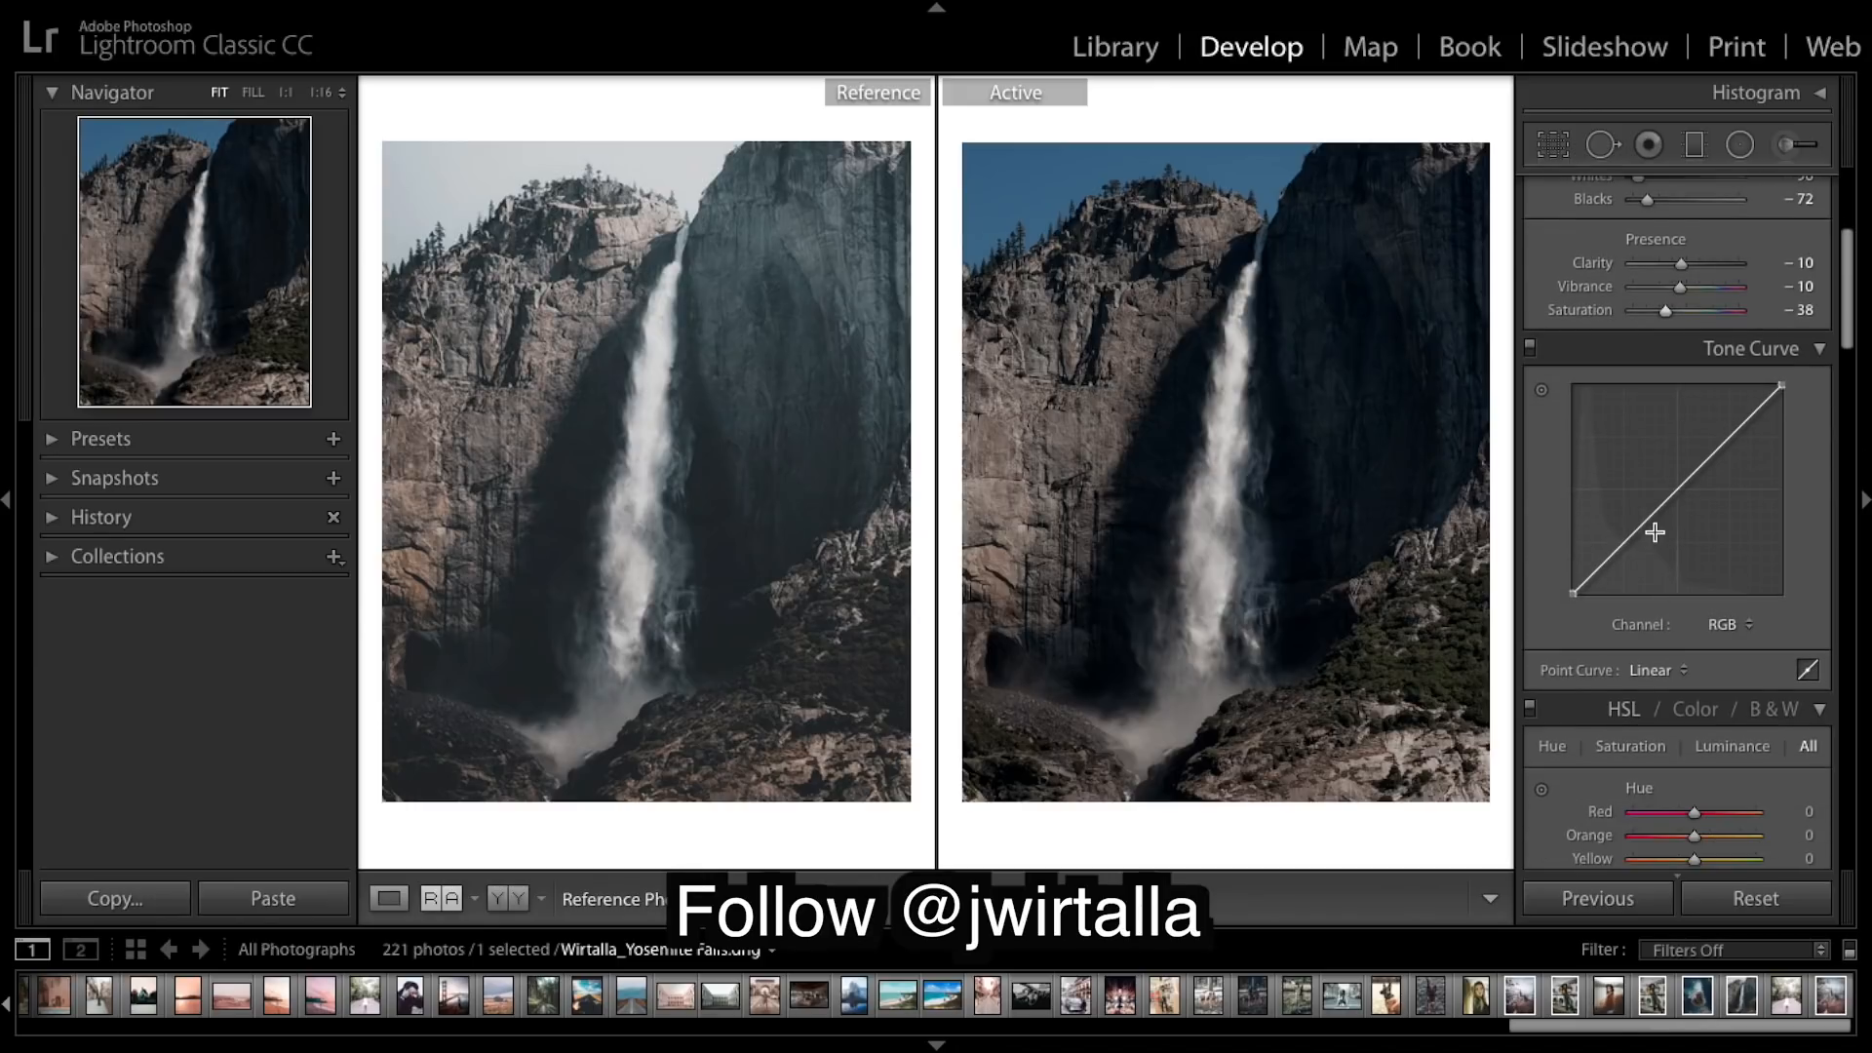
pyautogui.moveTo(1572, 593); pyautogui.dragTo(1731, 445)
pyautogui.moveTo(1783, 387); pyautogui.dragTo(1800, 414)
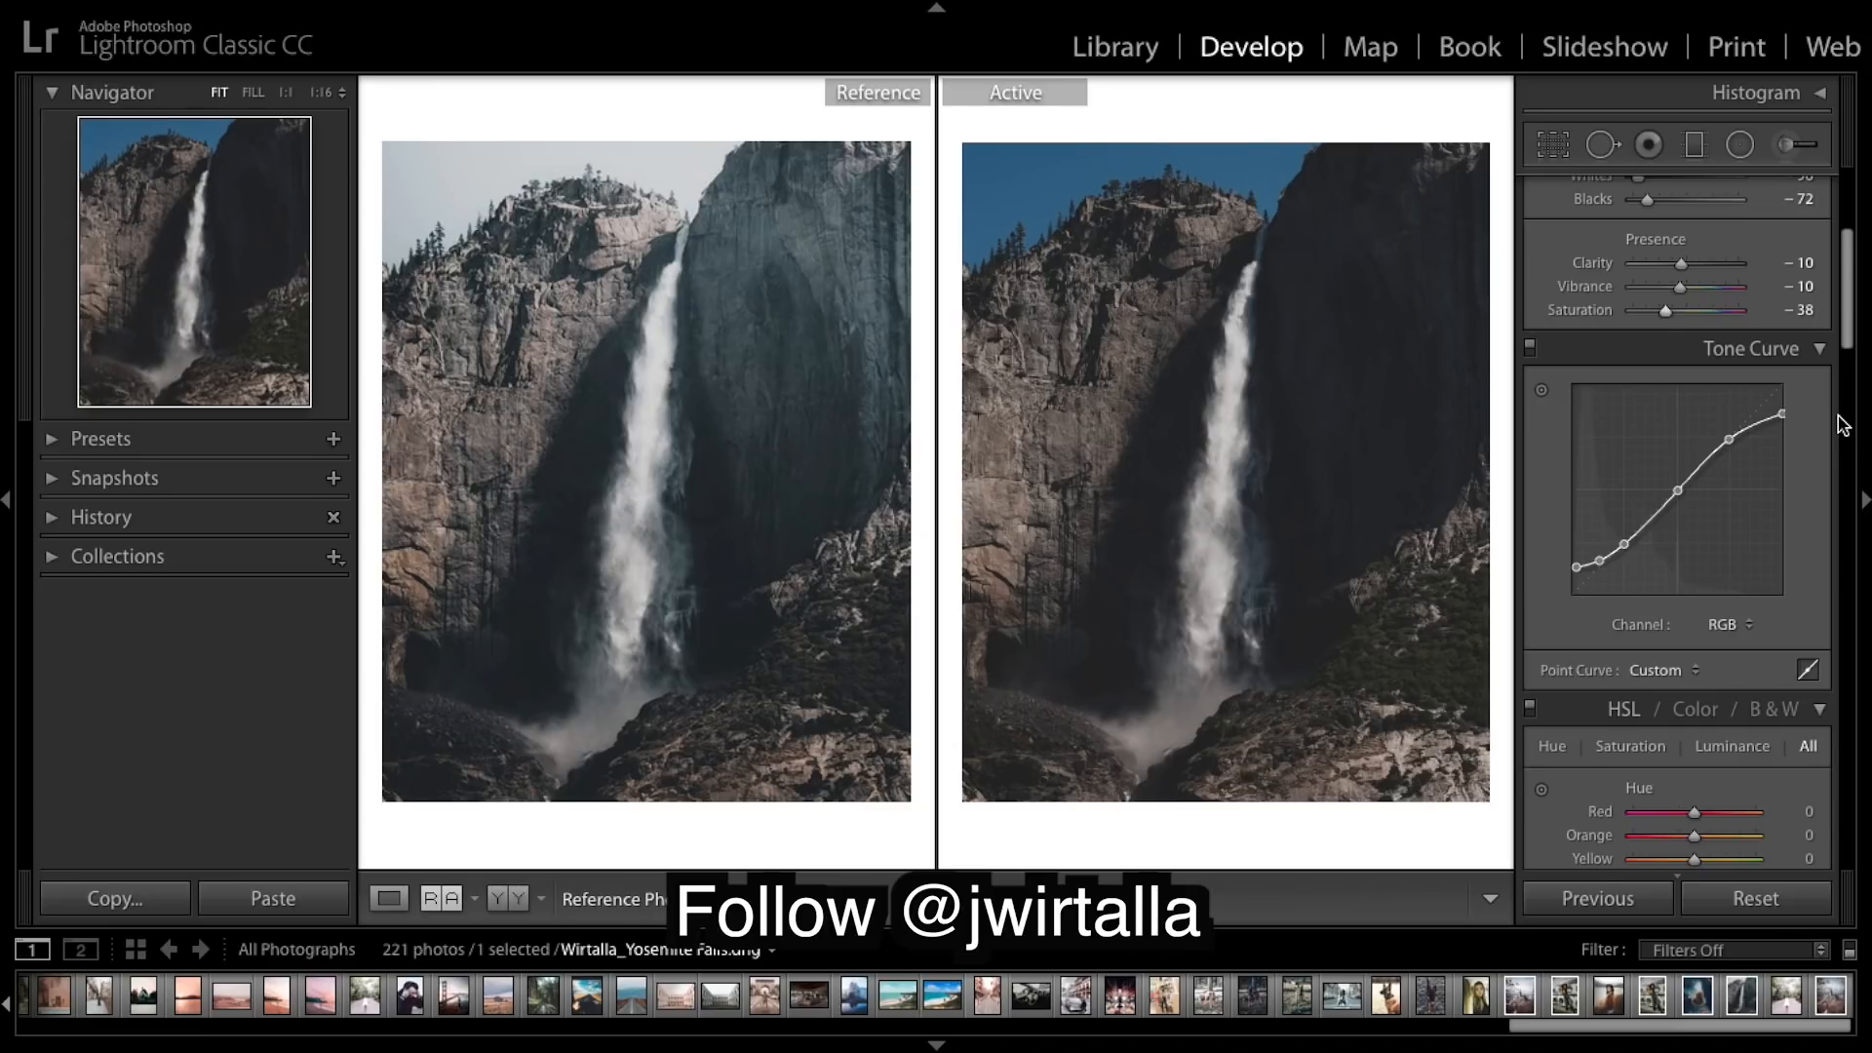
# Turn on Enable Profile Corrections and Remove Chromatic Aberration in the photo's lens corrections
pyautogui.scroll(-10, 1842, 425)
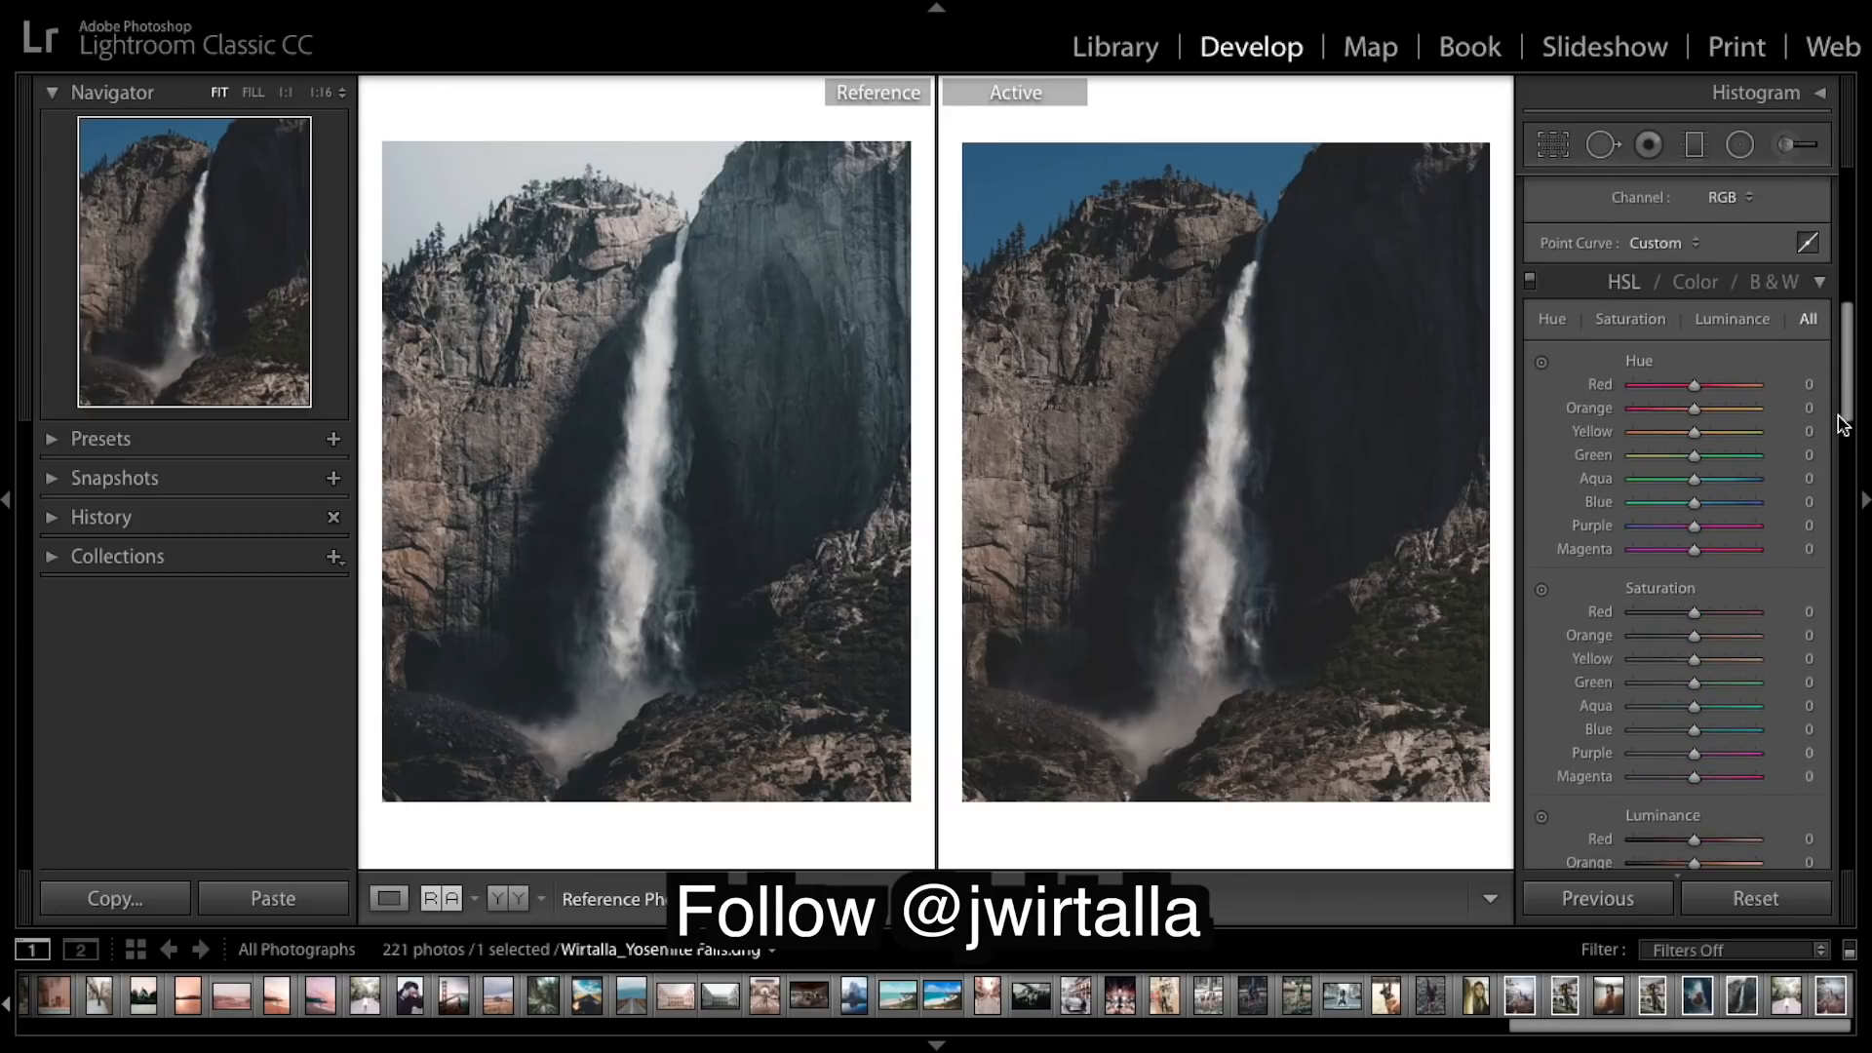
pyautogui.scroll(-15, 1842, 425)
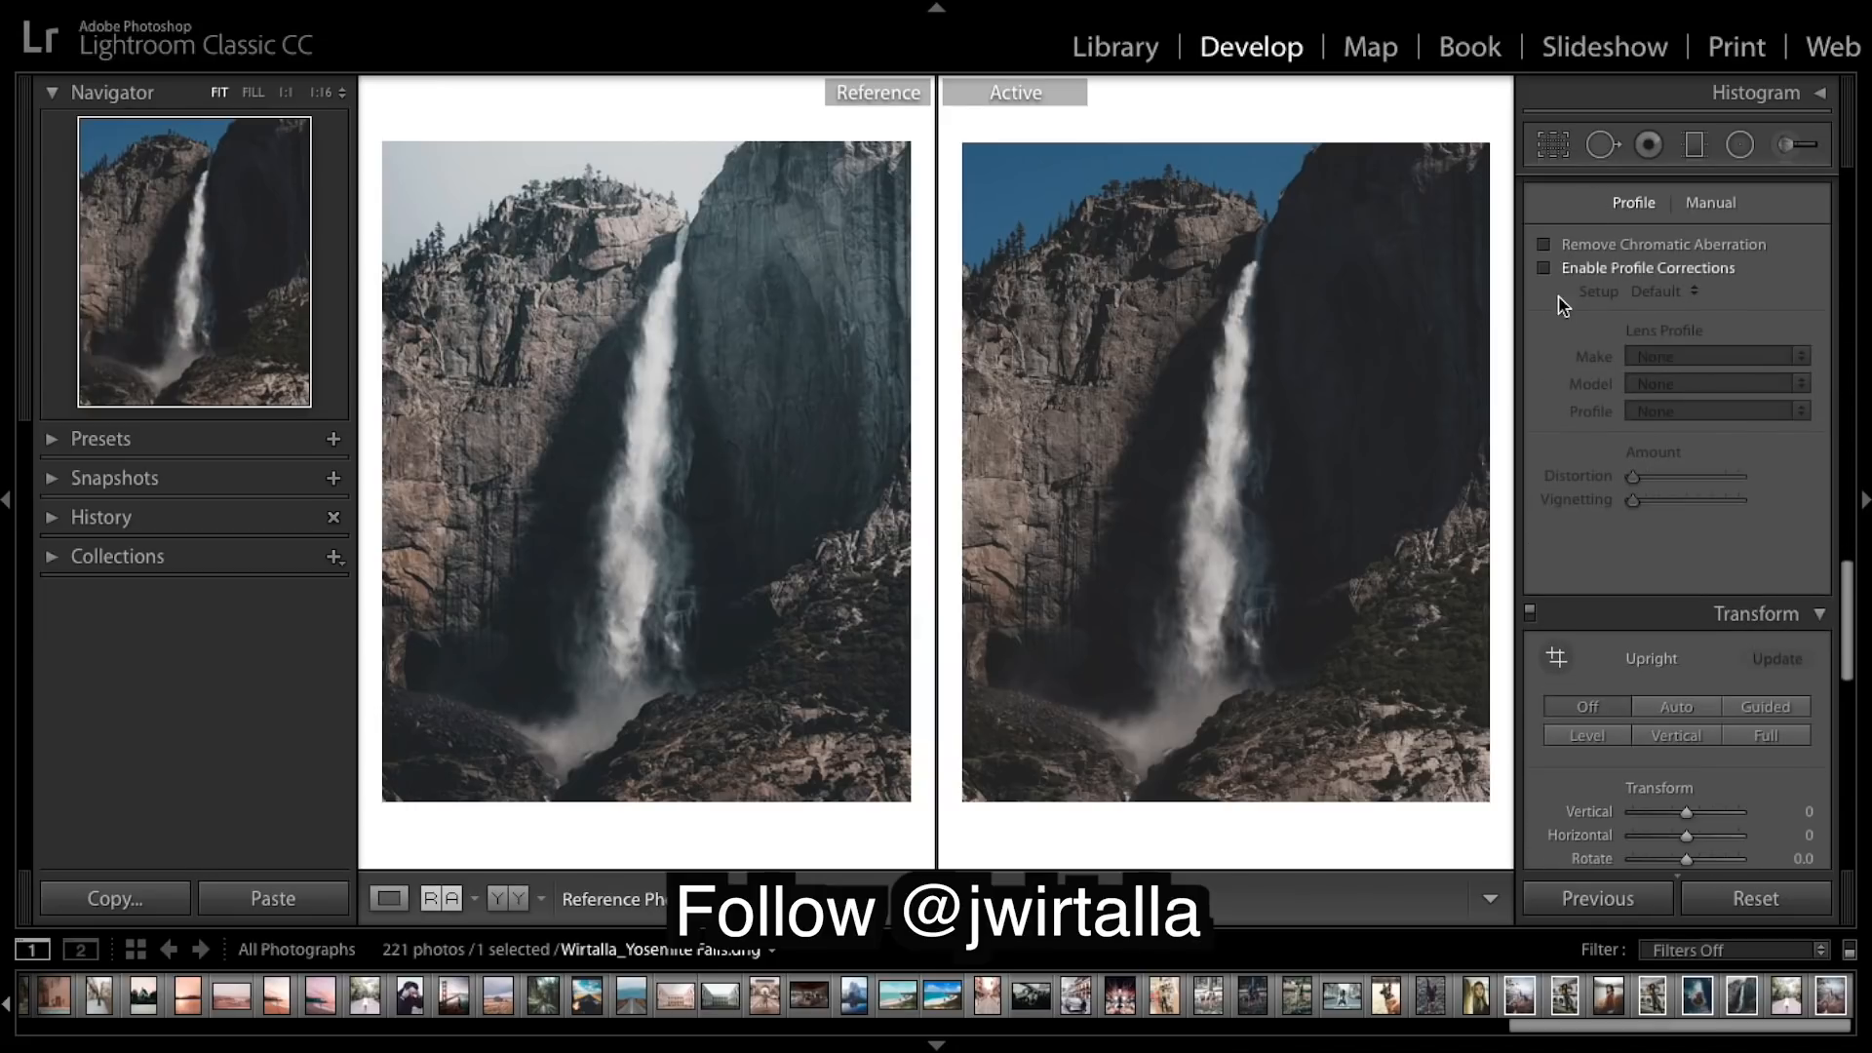
pyautogui.click(1544, 268)
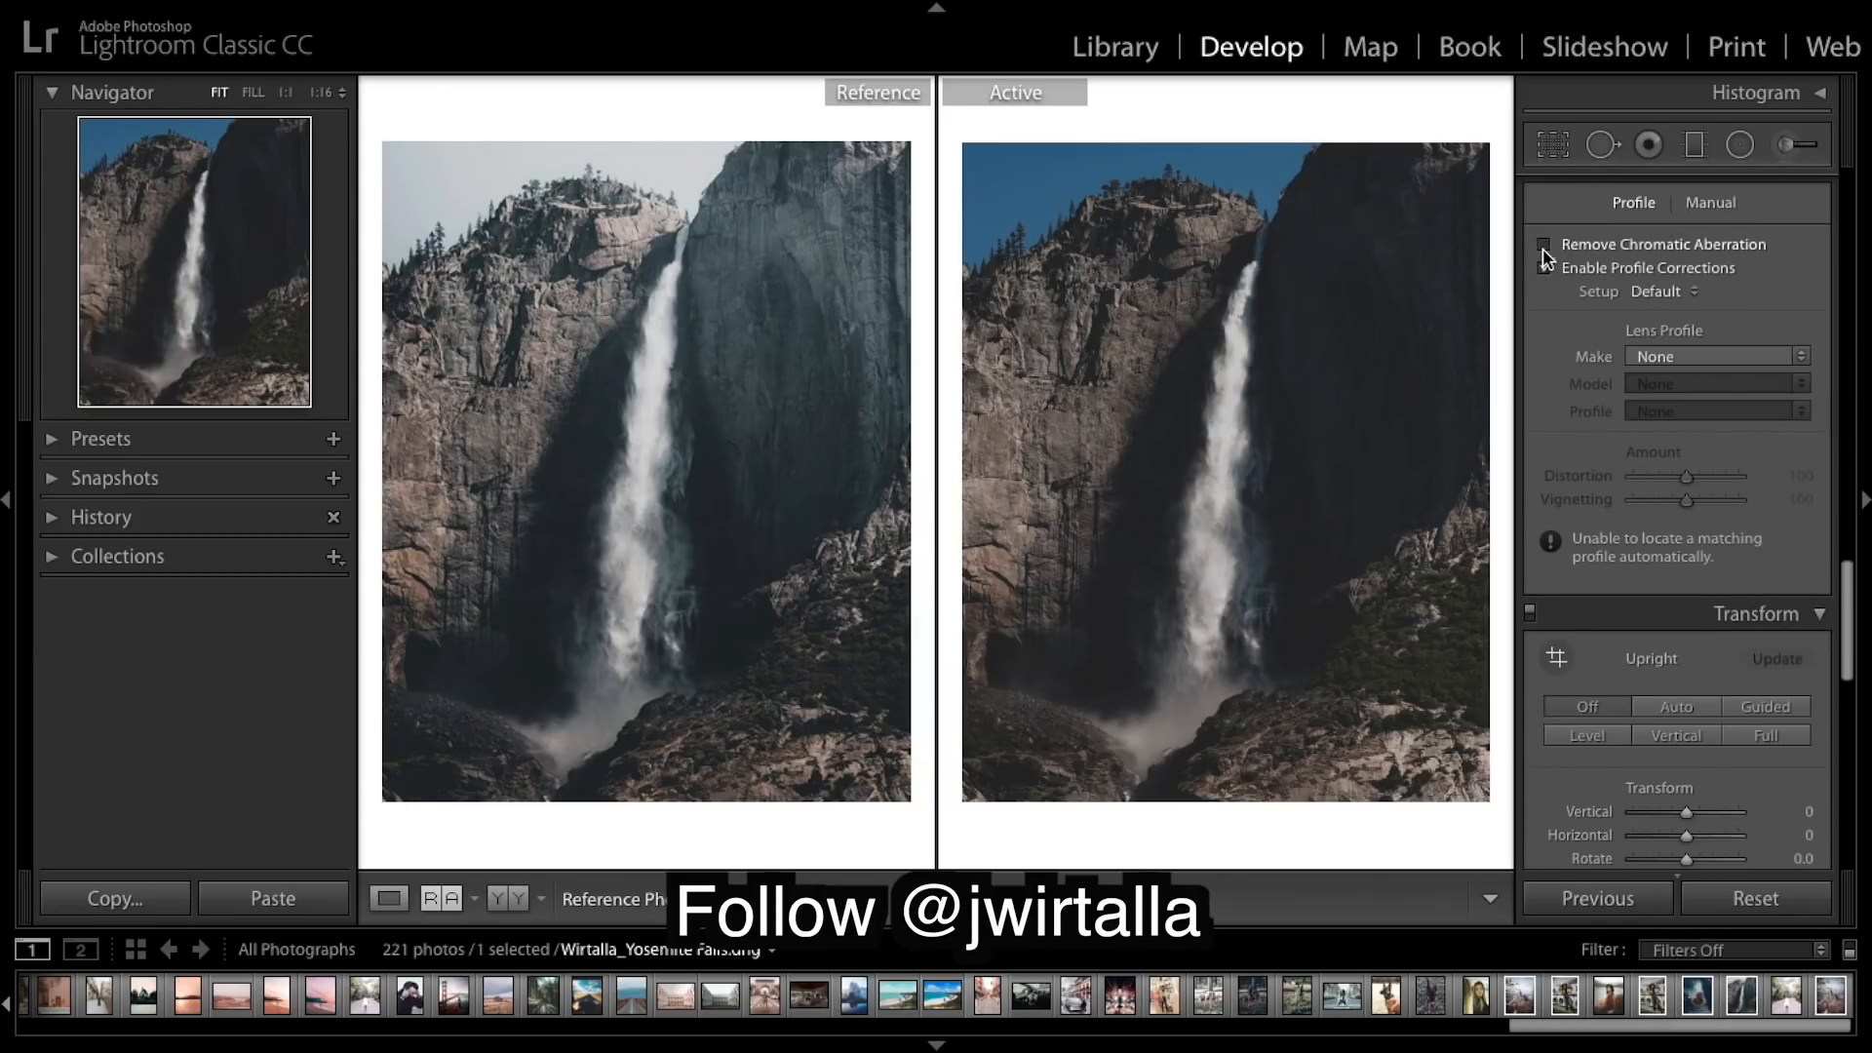
# Shift the warm and green HSL hues to Red +37, Orange +13, Yellow -59 and Green -100
pyautogui.scroll(10, 1749, 198)
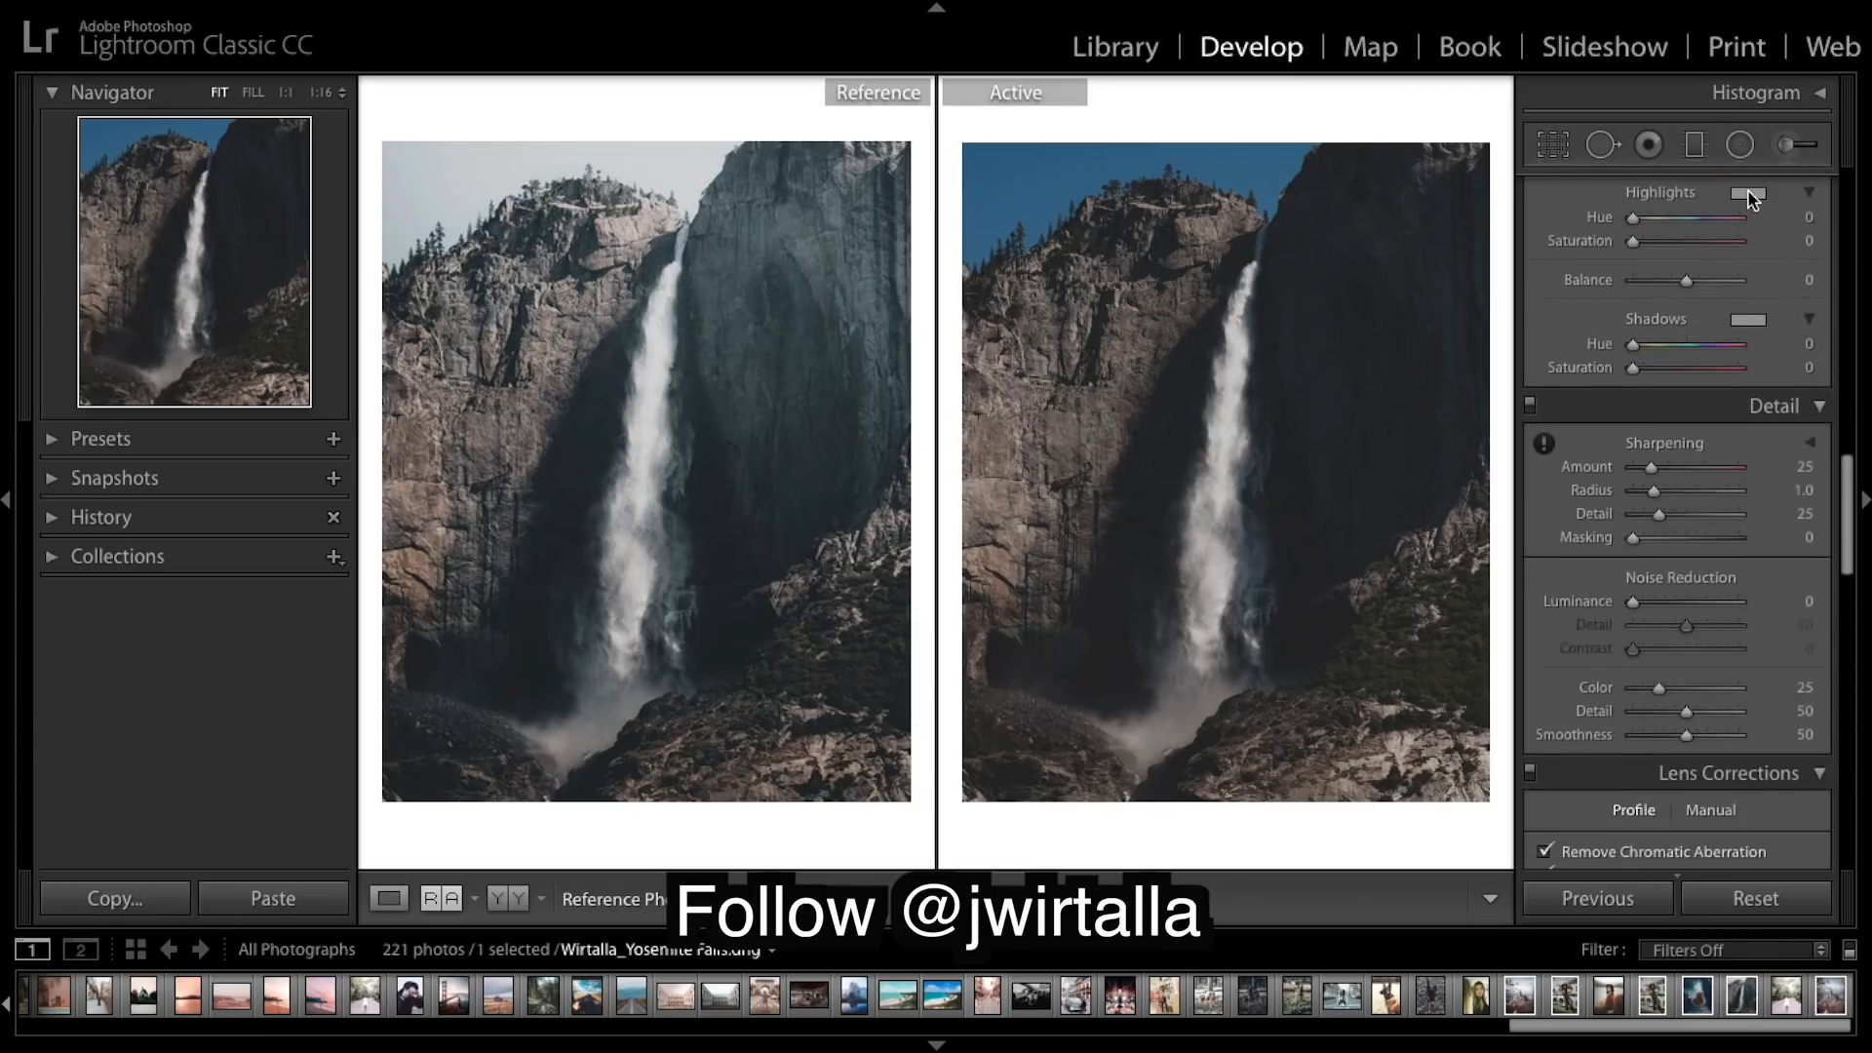
pyautogui.scroll(3, 1750, 195)
pyautogui.scroll(-8, 1748, 191)
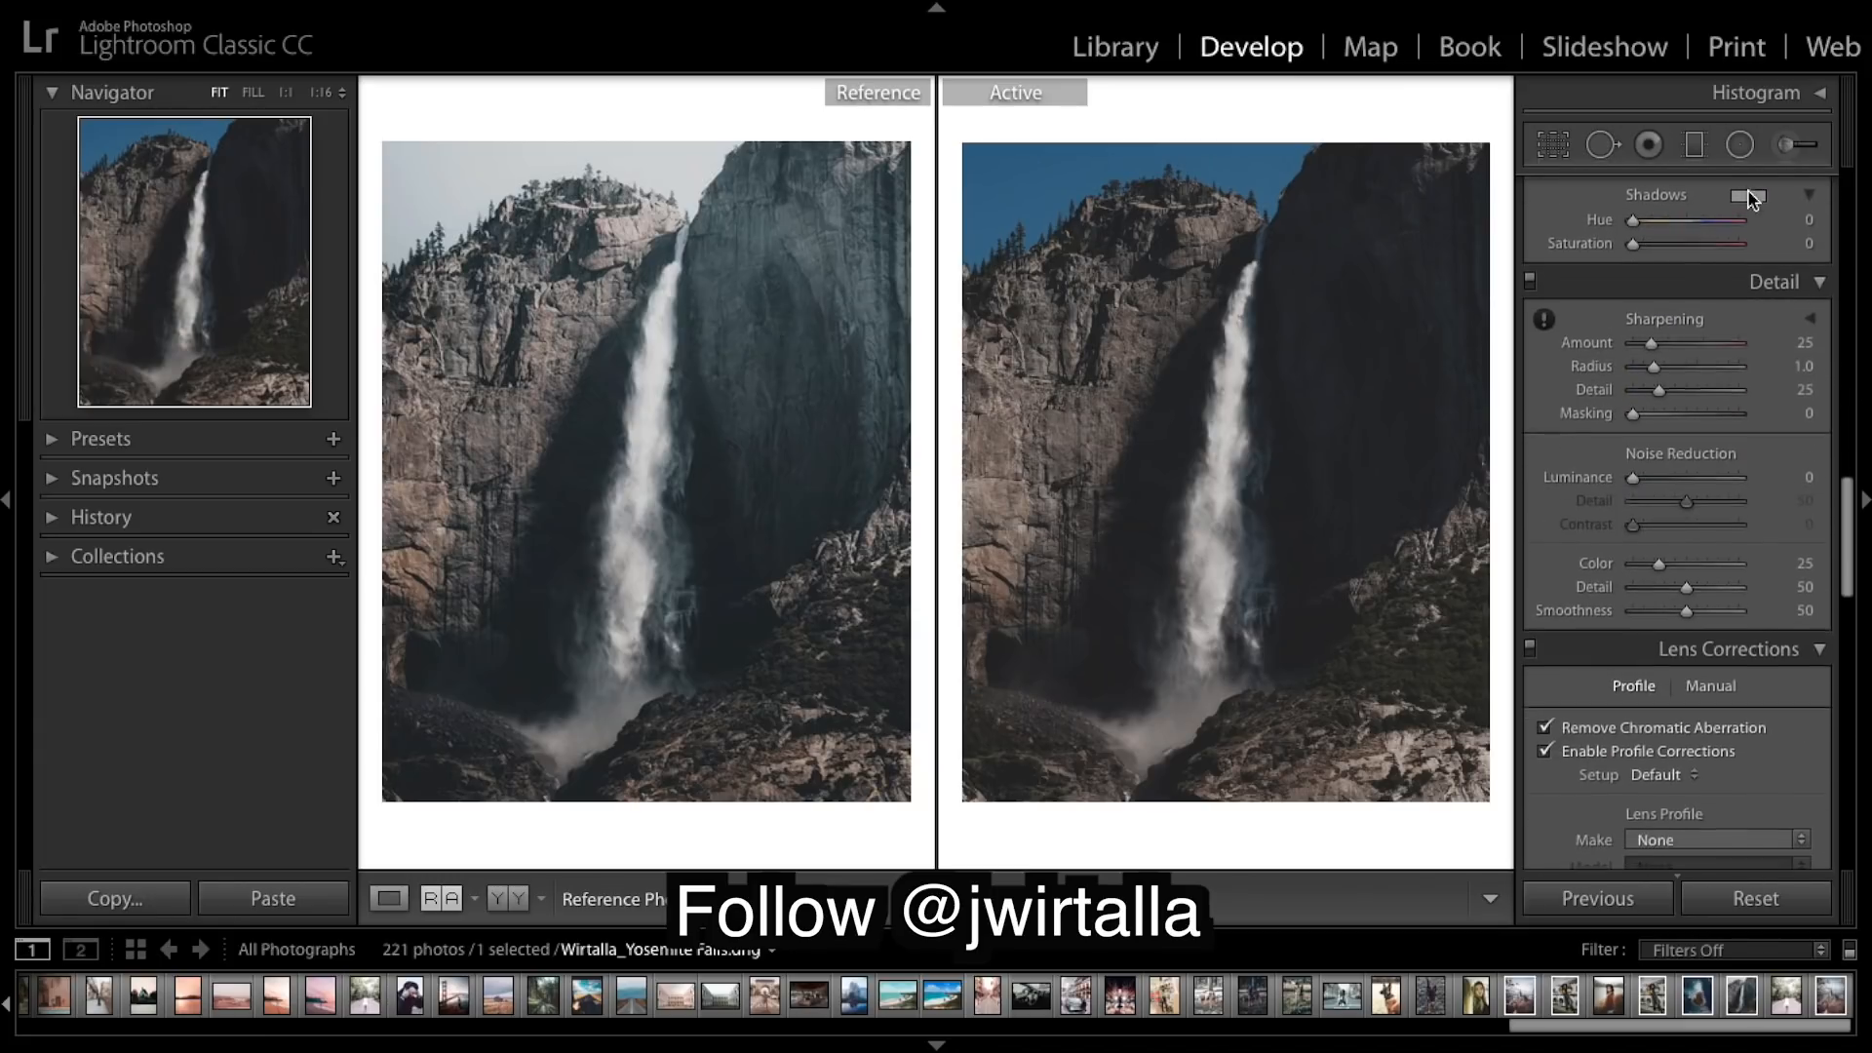
pyautogui.scroll(12, 1800, 464)
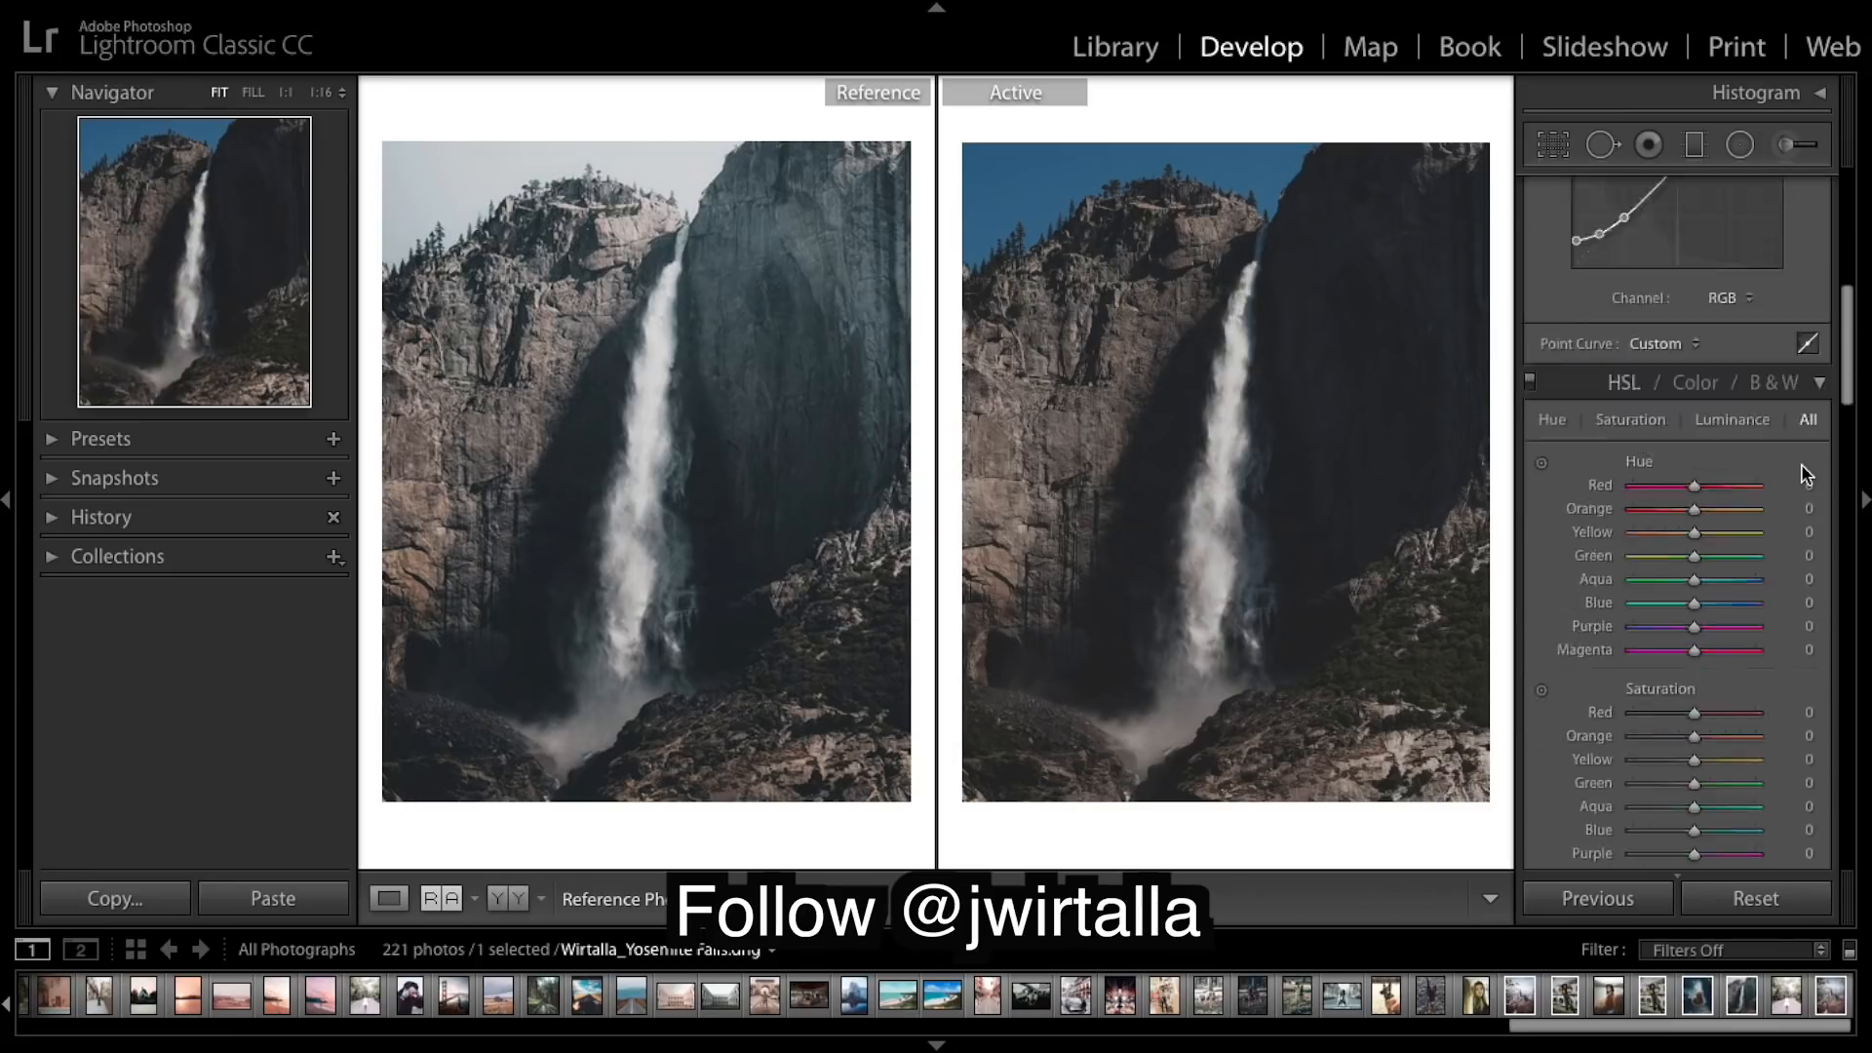
pyautogui.scroll(-10, 1802, 475)
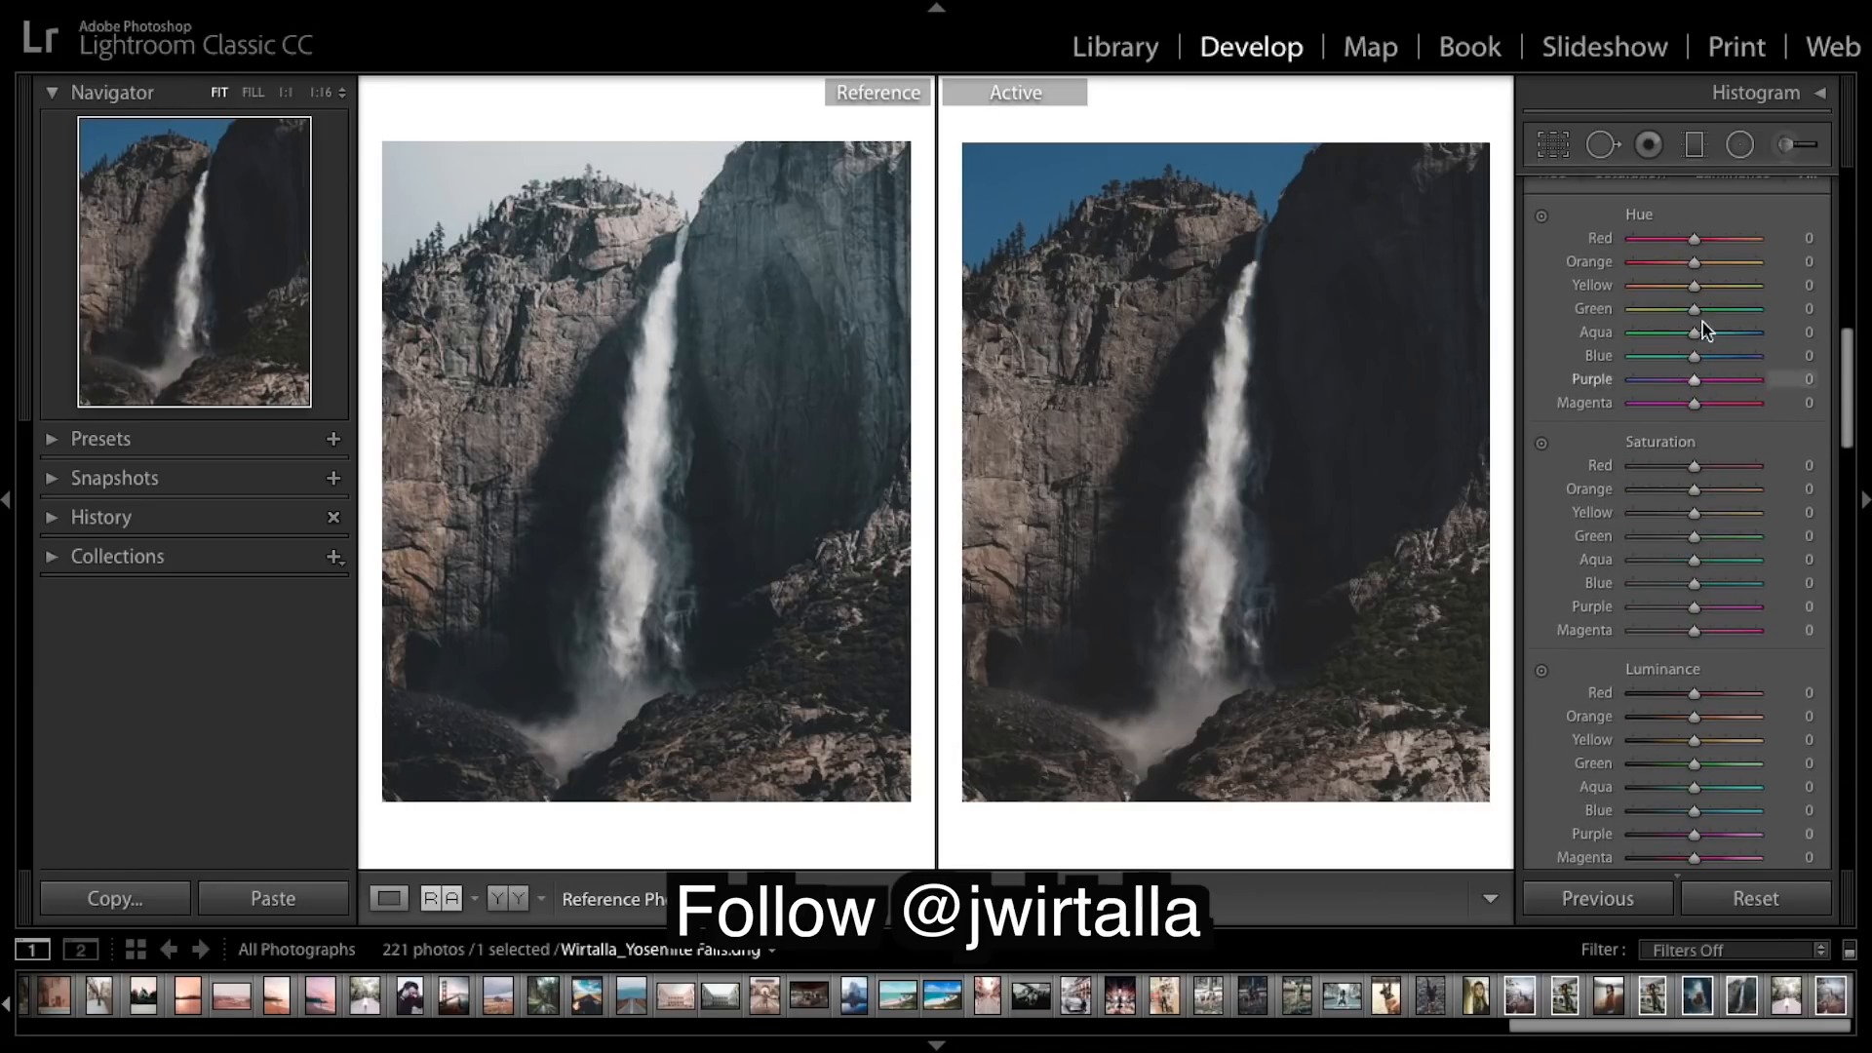
pyautogui.moveTo(1694, 239); pyautogui.dragTo(1718, 248)
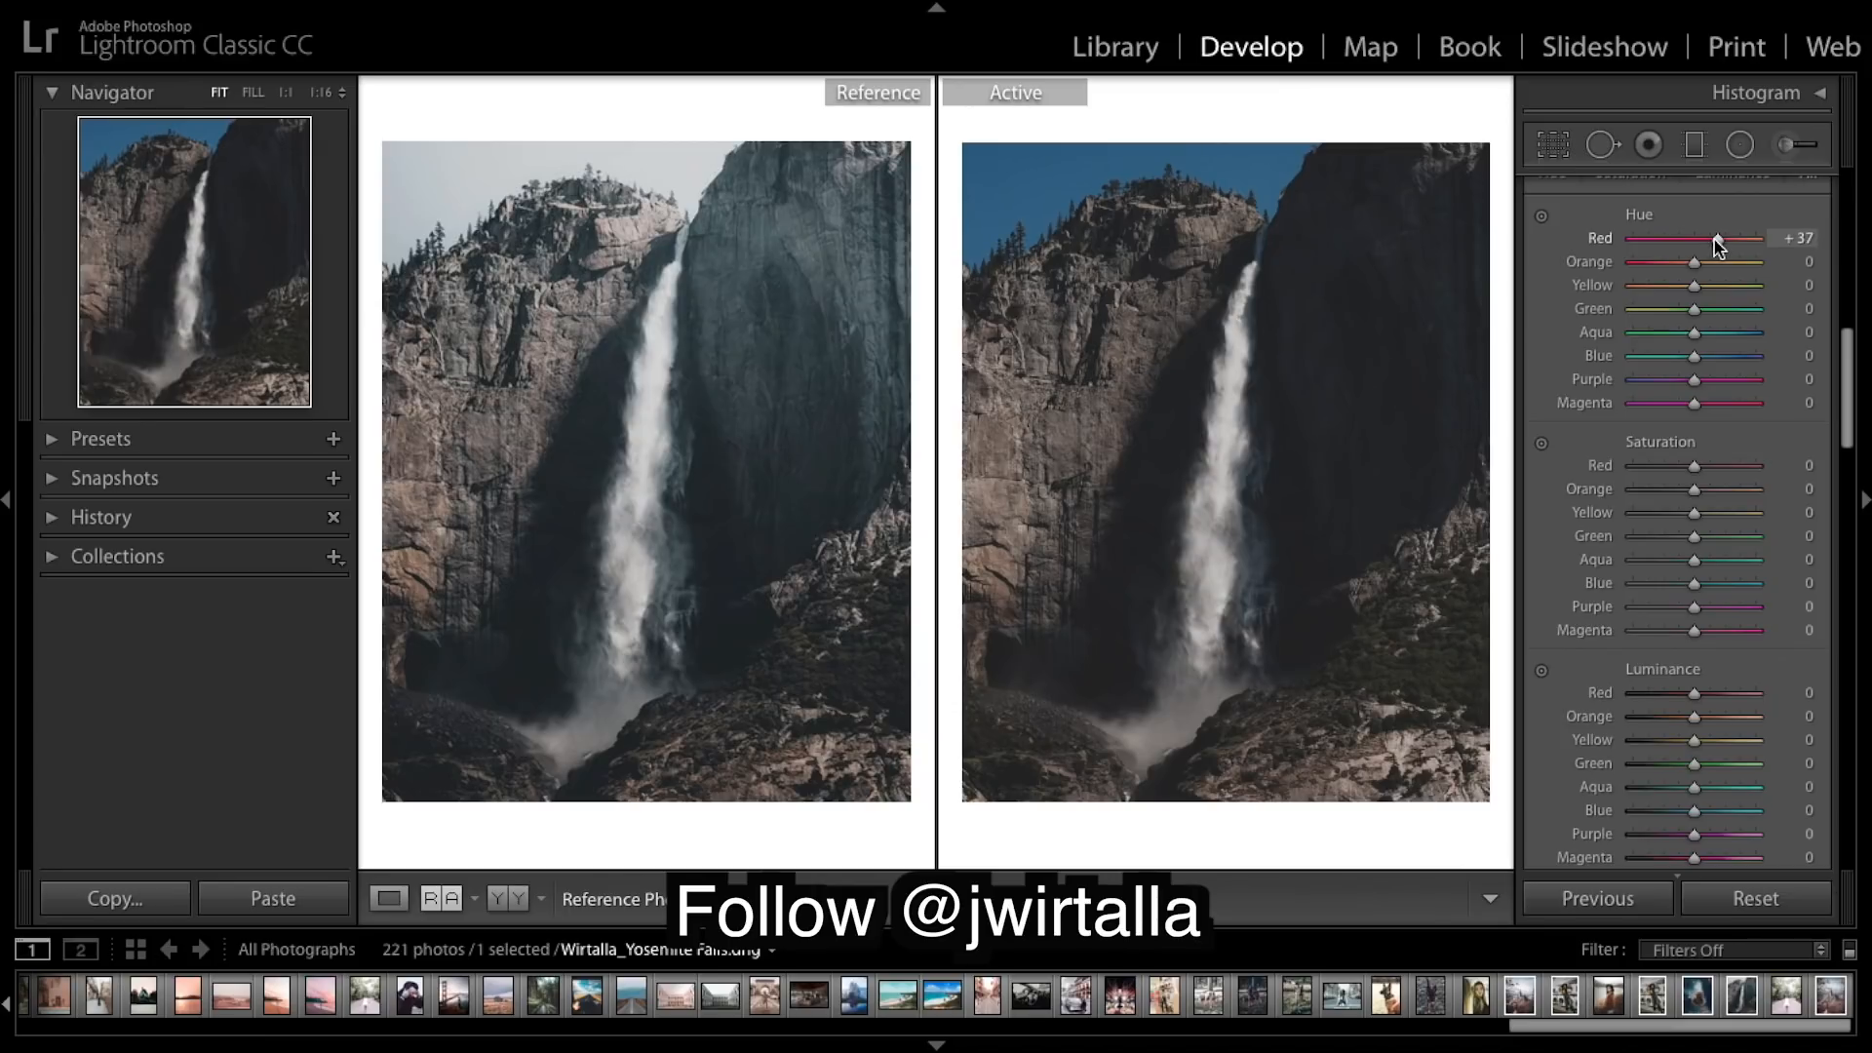
pyautogui.moveTo(1693, 263); pyautogui.dragTo(1703, 271)
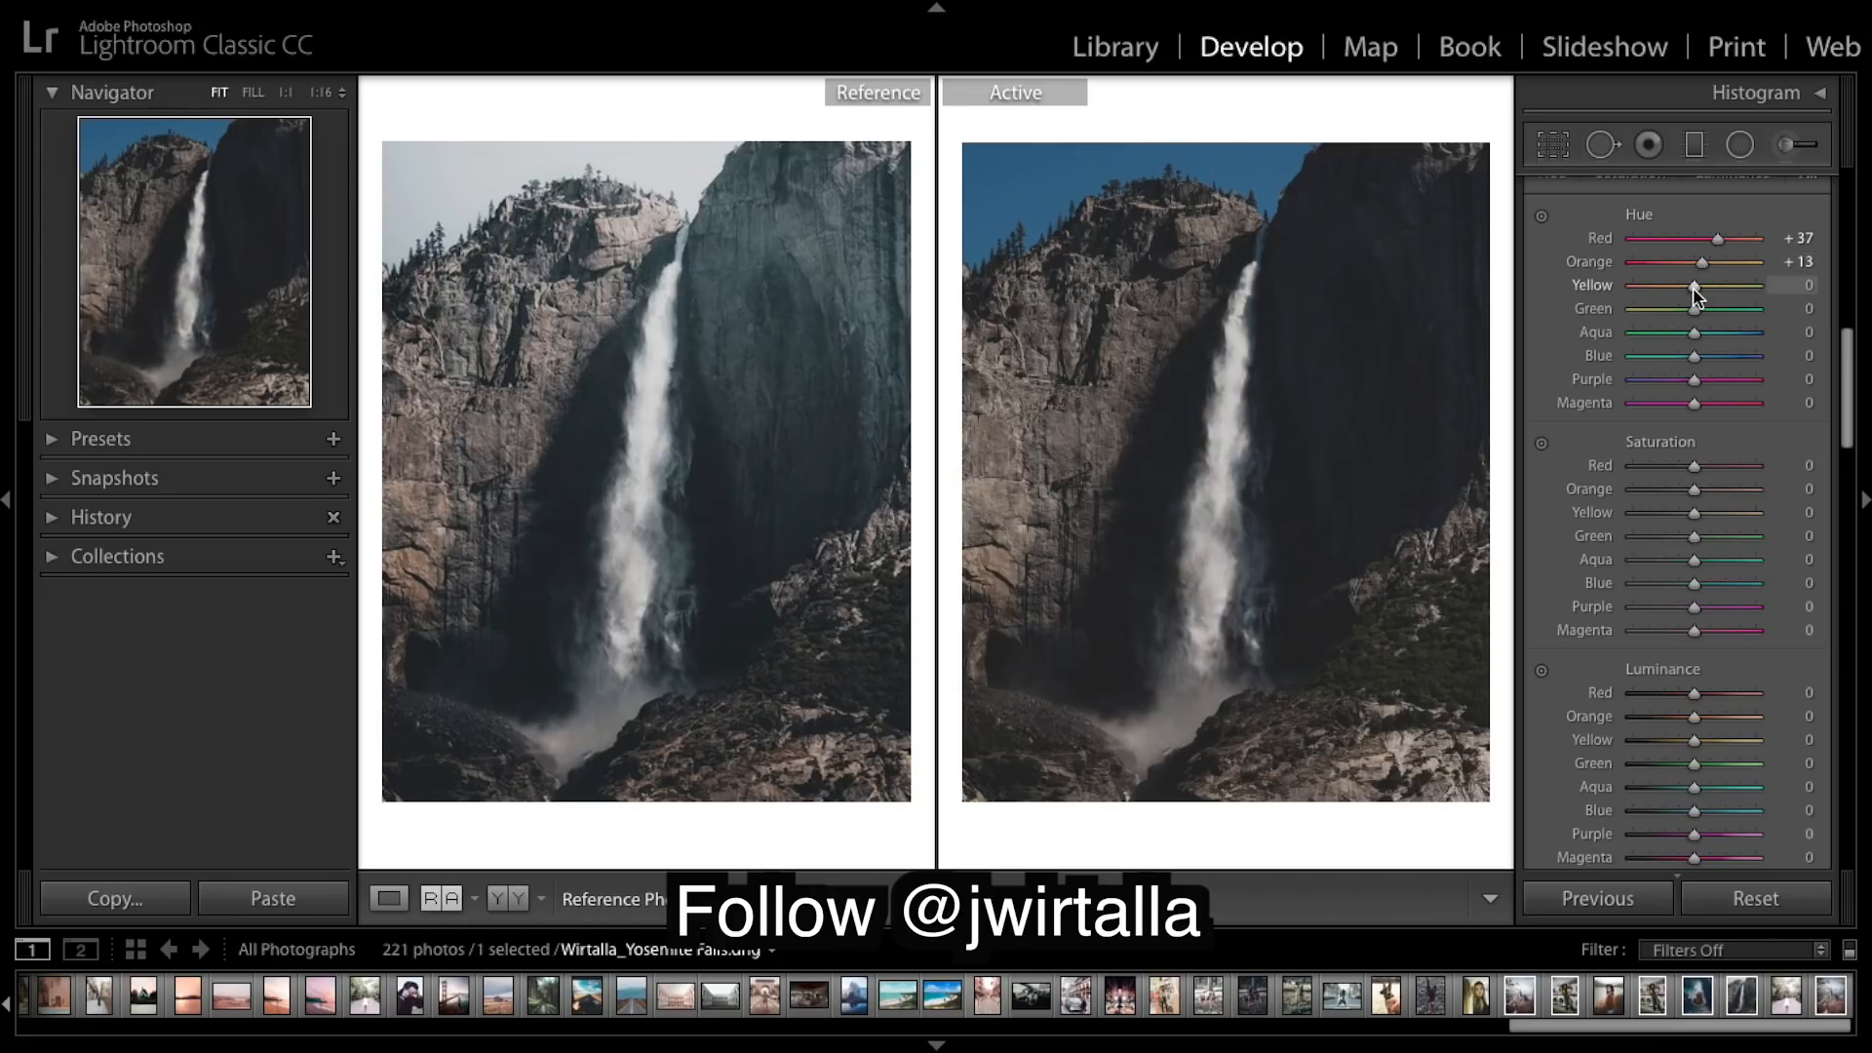
pyautogui.moveTo(1694, 290); pyautogui.dragTo(1659, 293)
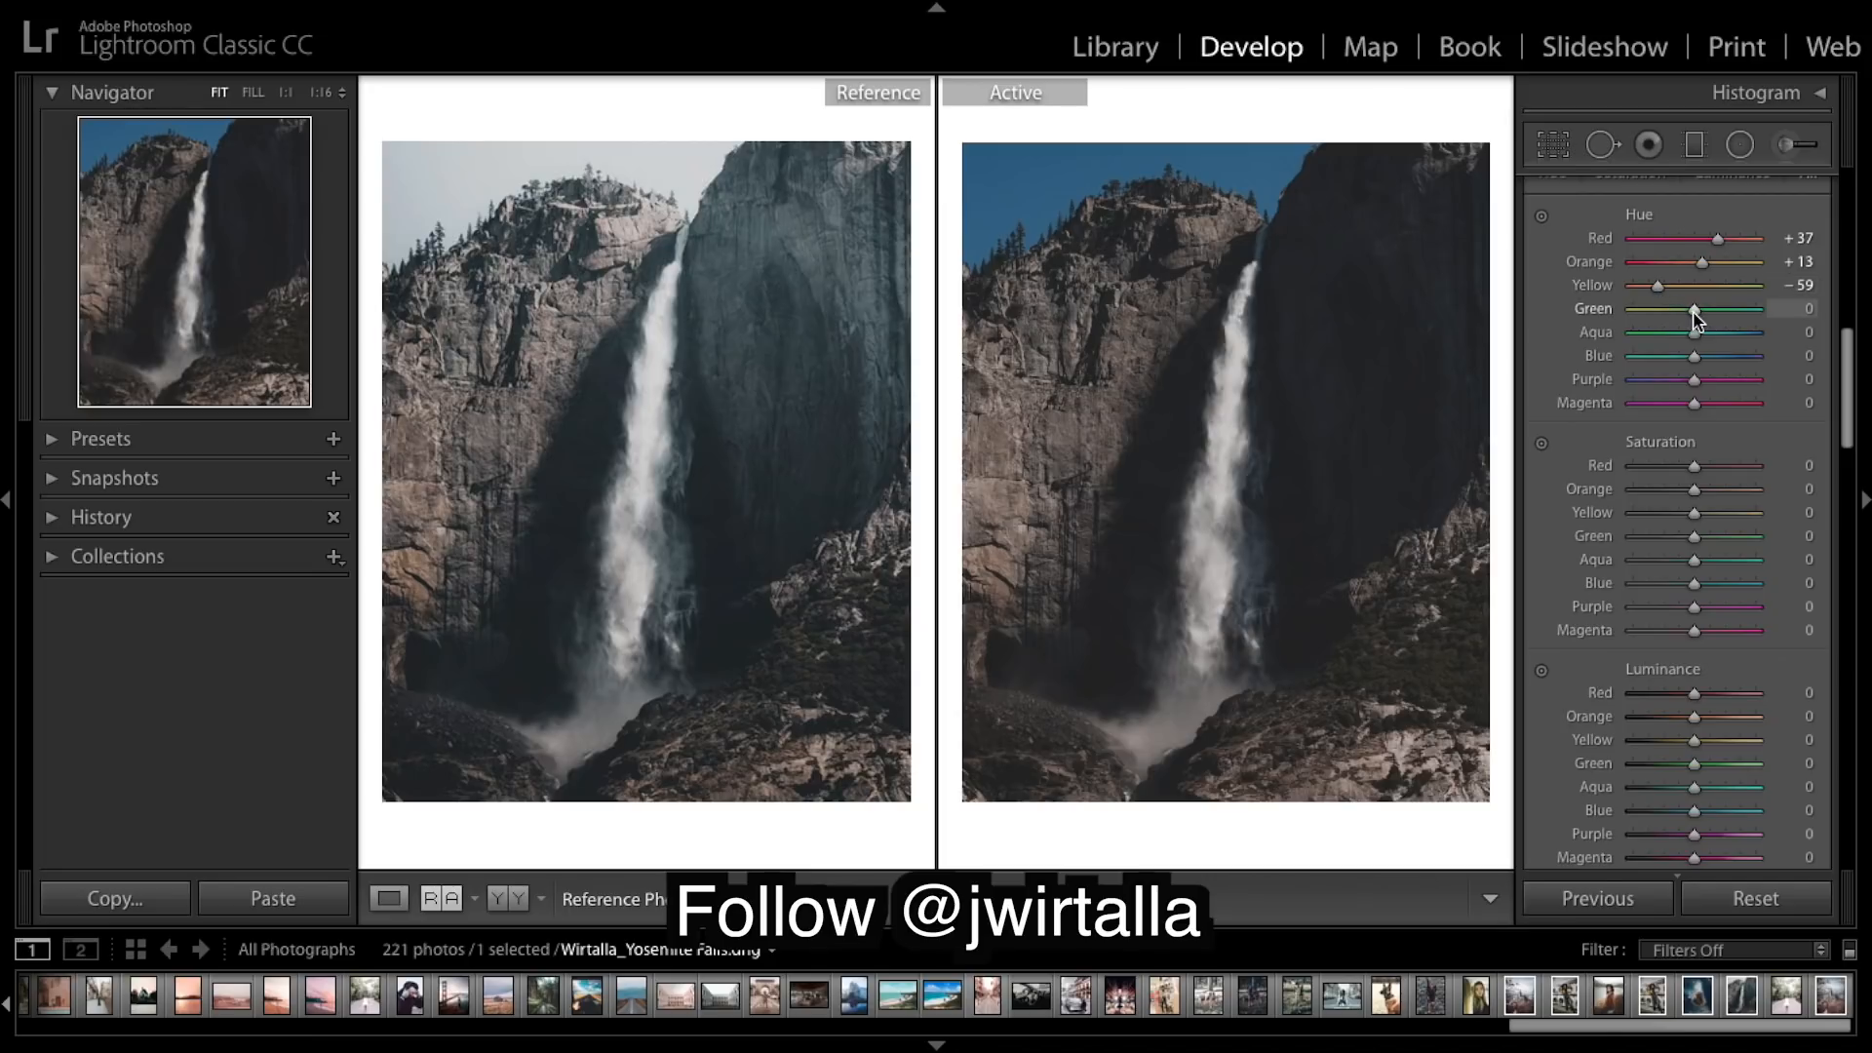
pyautogui.moveTo(1697, 320); pyautogui.dragTo(1593, 322)
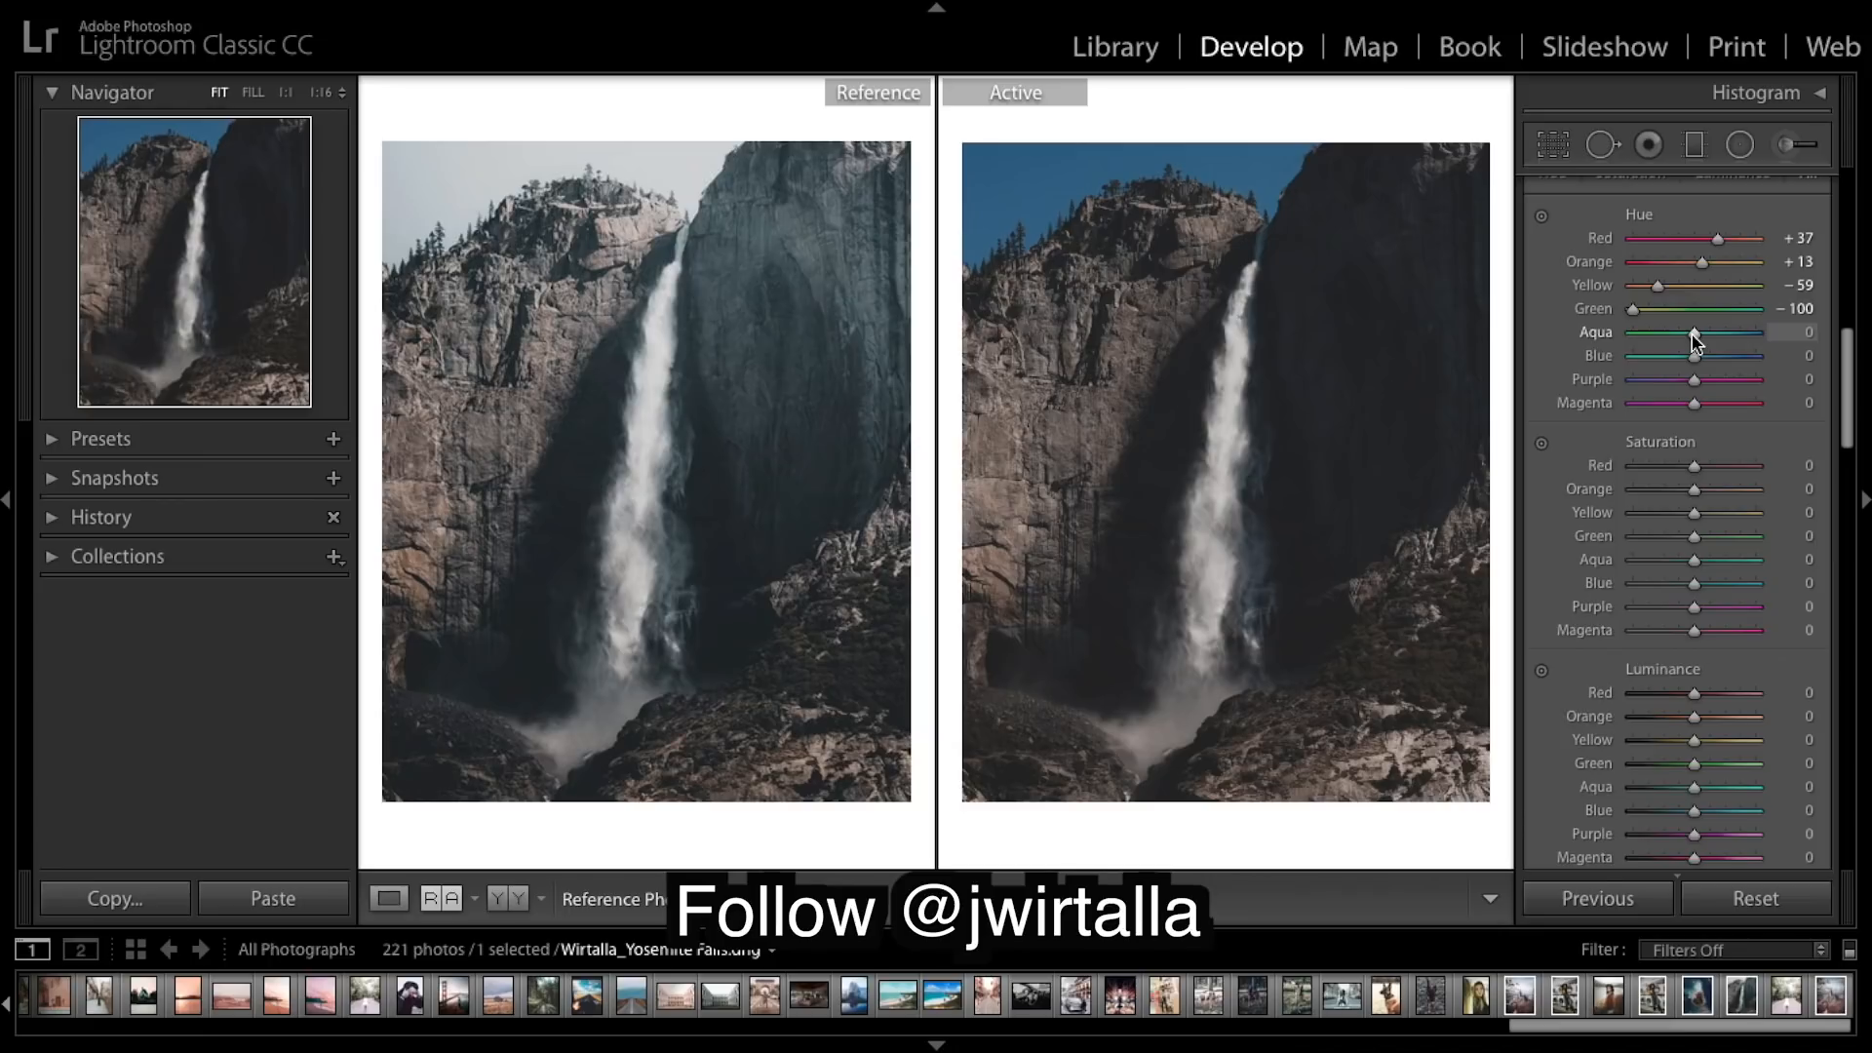
# Set the cool HSL hues to Aqua +18, Blue -10 and Purple -28
pyautogui.moveTo(1694, 341); pyautogui.dragTo(1701, 338)
pyautogui.moveTo(1699, 336); pyautogui.dragTo(1687, 358)
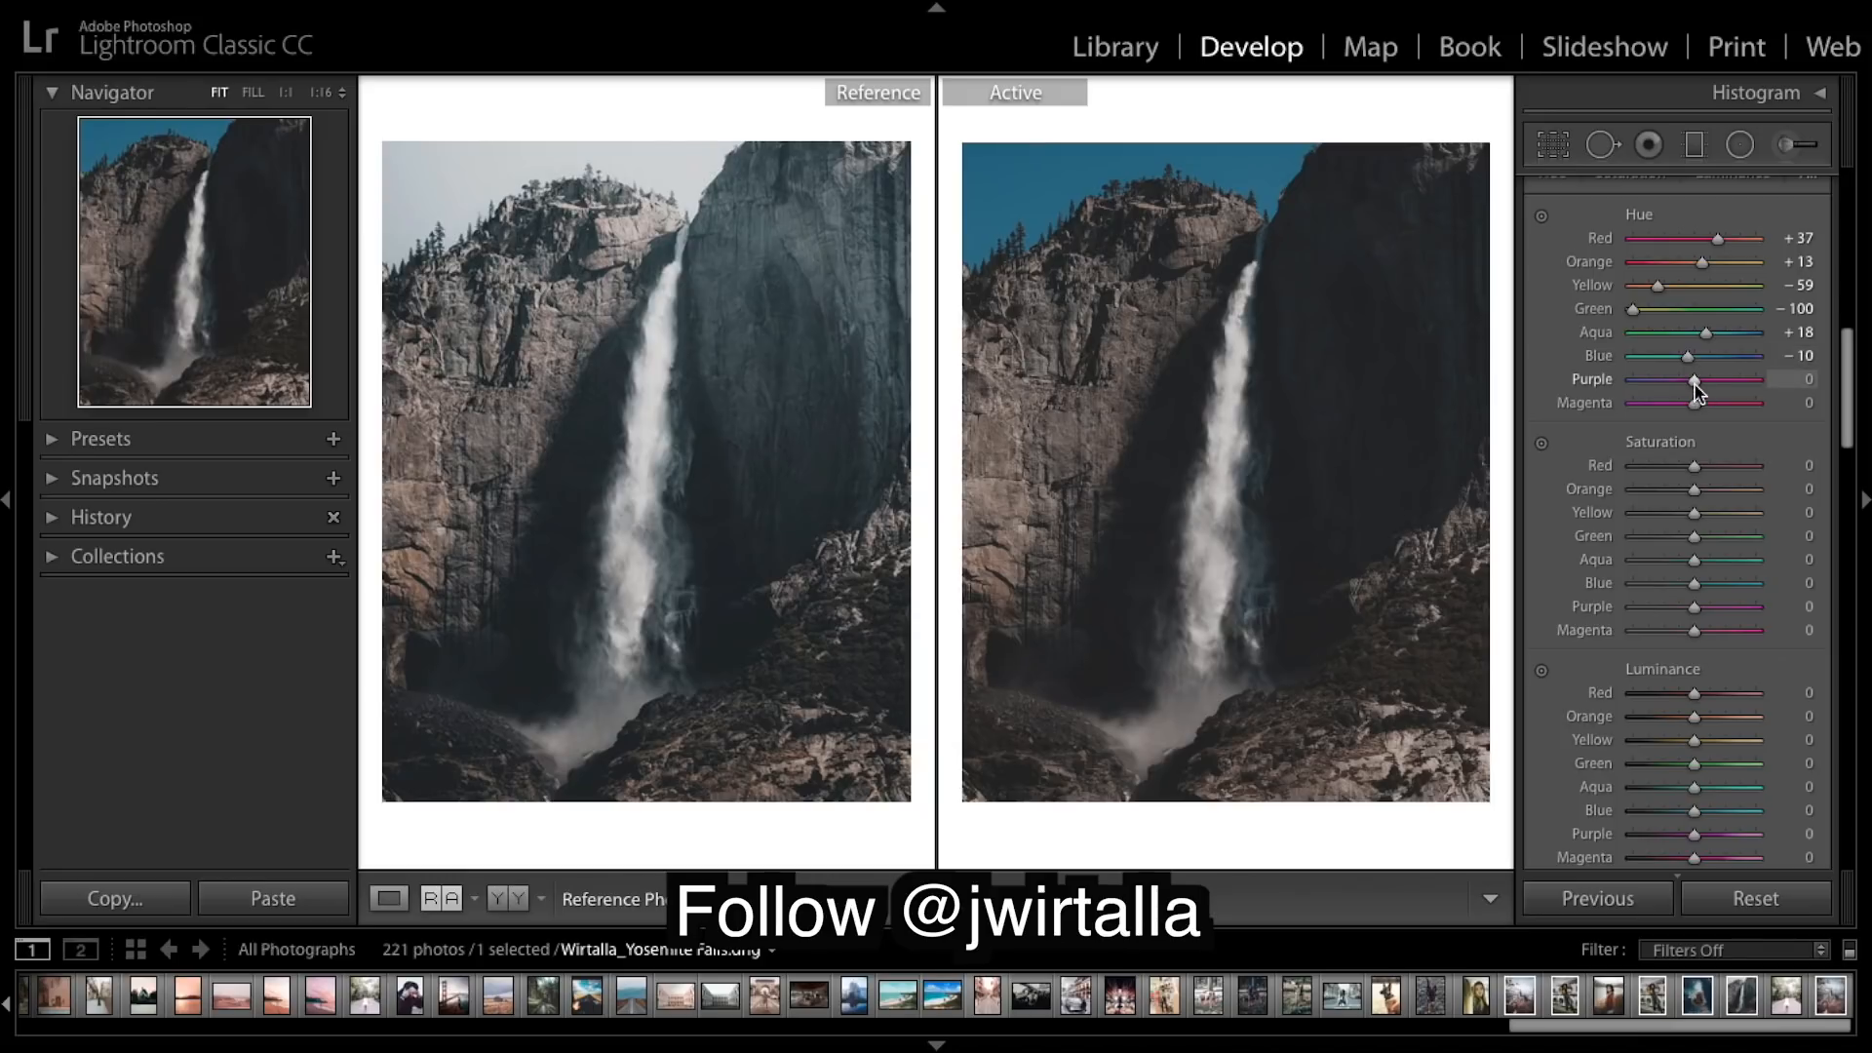
pyautogui.moveTo(1694, 386)
pyautogui.mouseDown()
pyautogui.moveTo(1769, 407)
pyautogui.moveTo(1690, 409)
pyautogui.mouseUp()
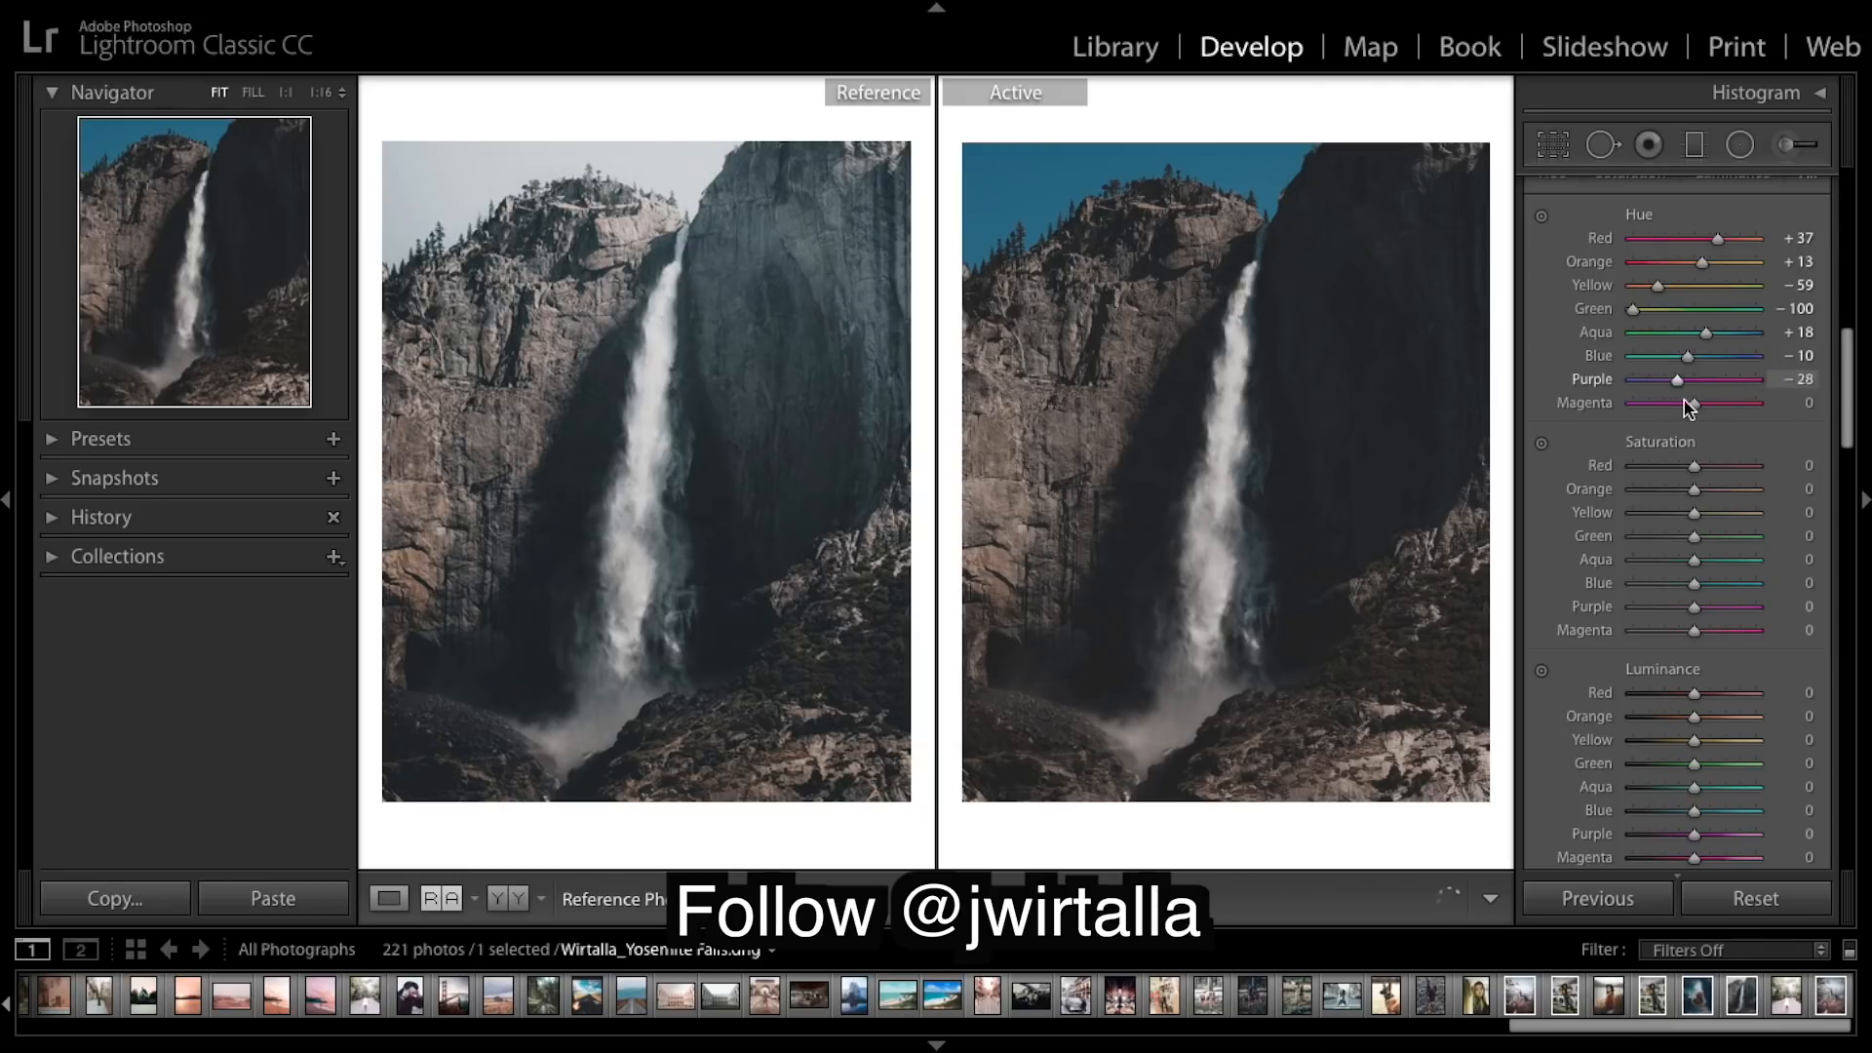
# Reset the HSL Purple hue to 0 and set the HSL saturation to Red +7, Orange +50 and Yellow +1
pyautogui.doubleClick(1607, 379)
pyautogui.scroll(-2, 1715, 425)
pyautogui.scroll(-2, 1717, 410)
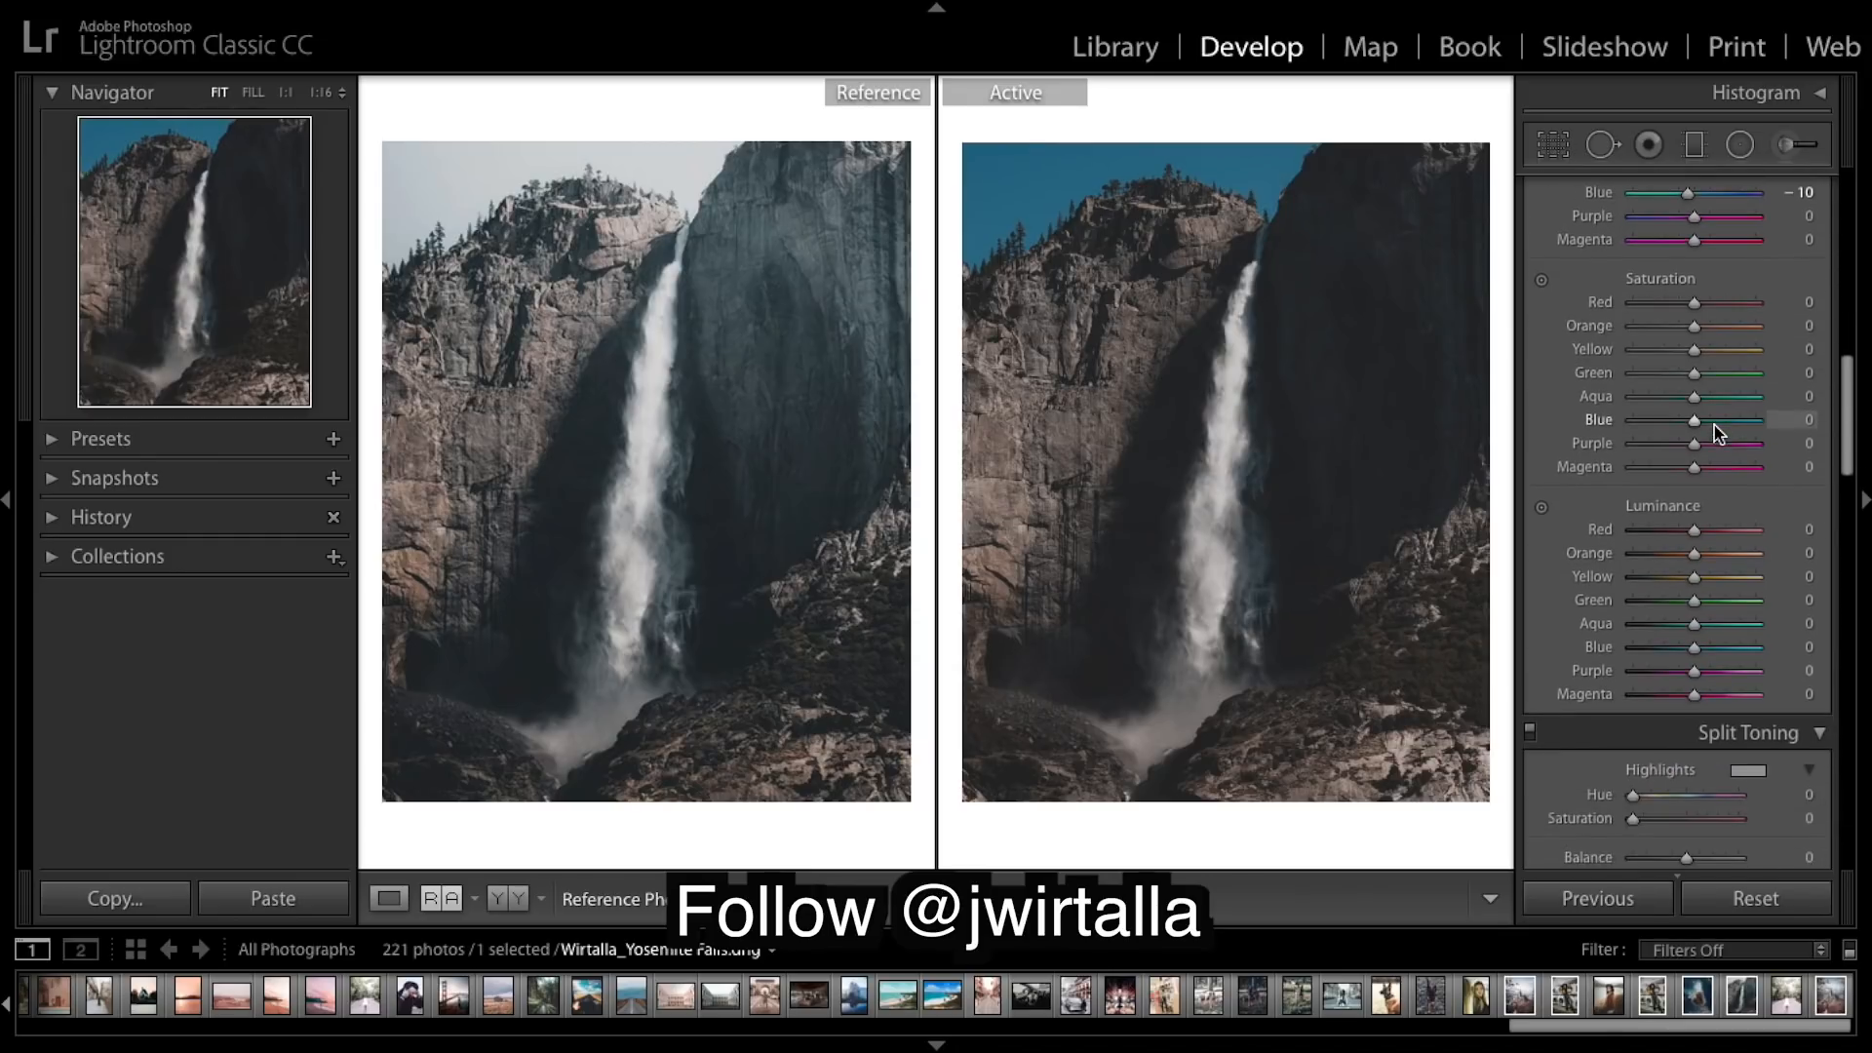
pyautogui.scroll(1, 1716, 363)
pyautogui.scroll(-1, 1716, 366)
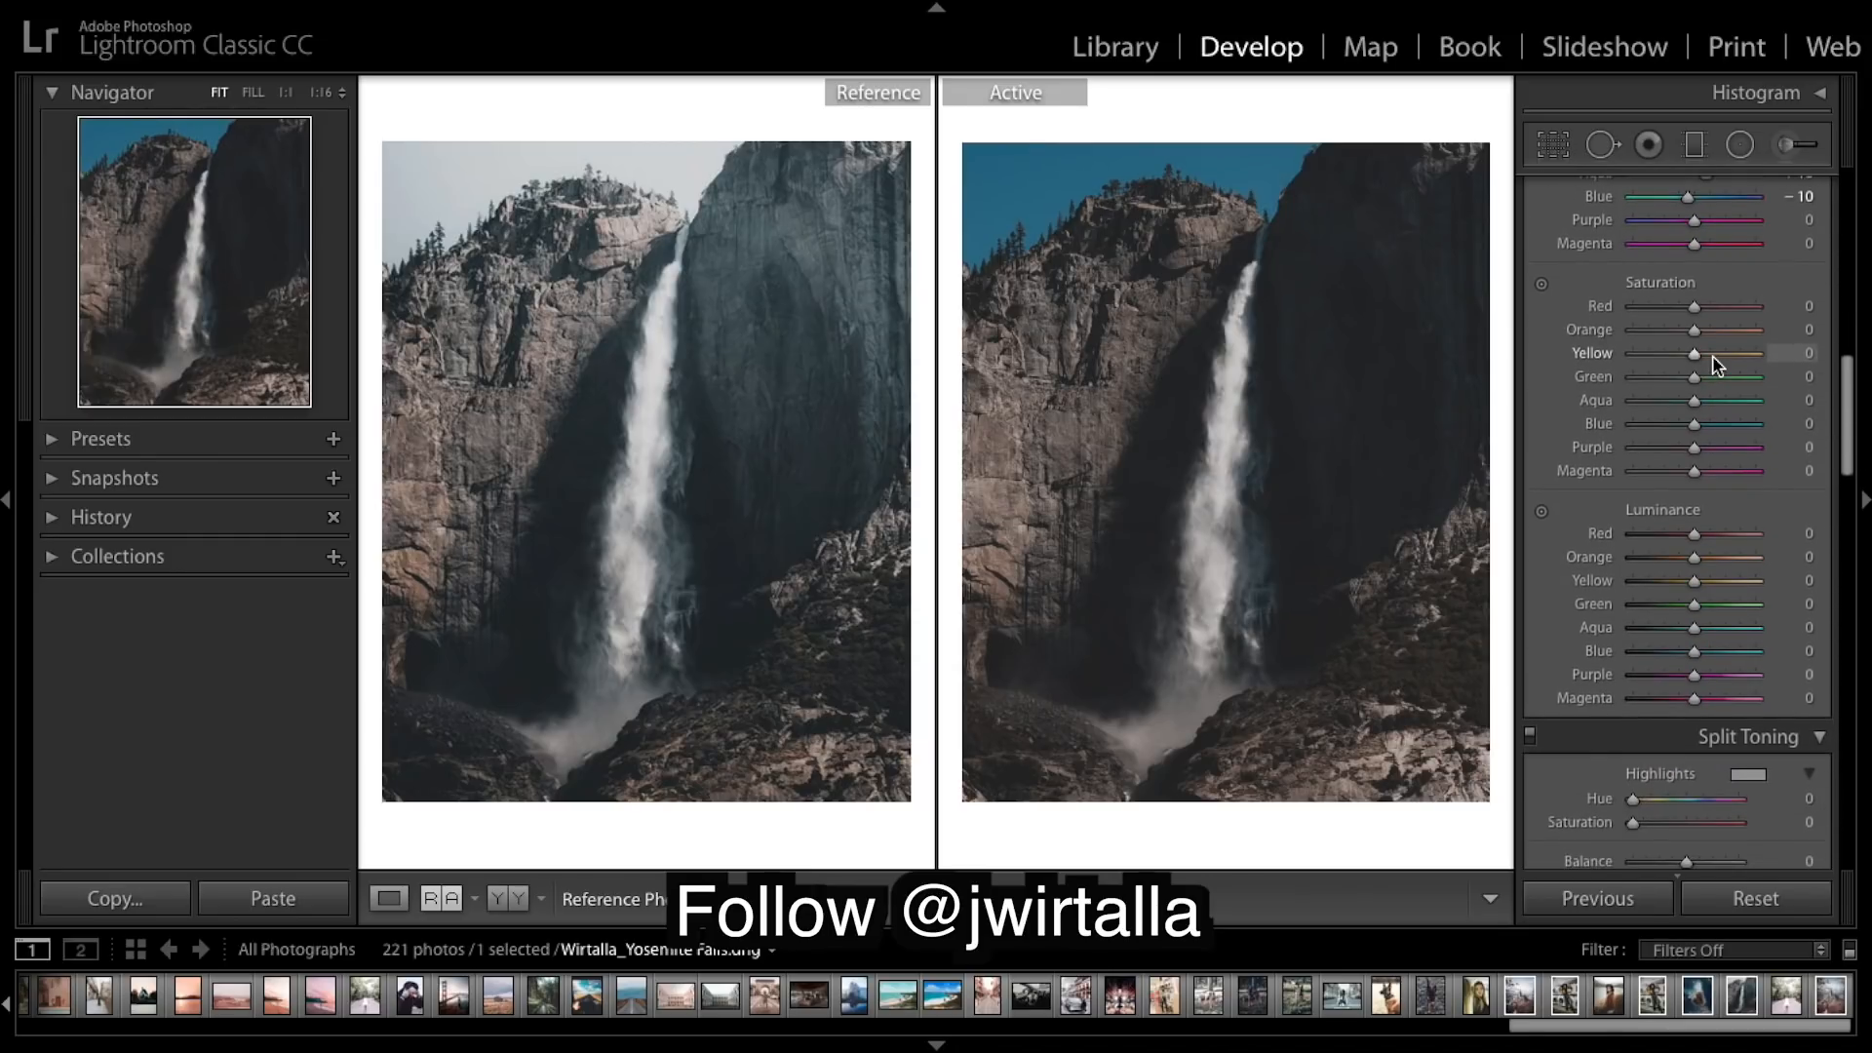
pyautogui.moveTo(1698, 311); pyautogui.dragTo(1700, 312)
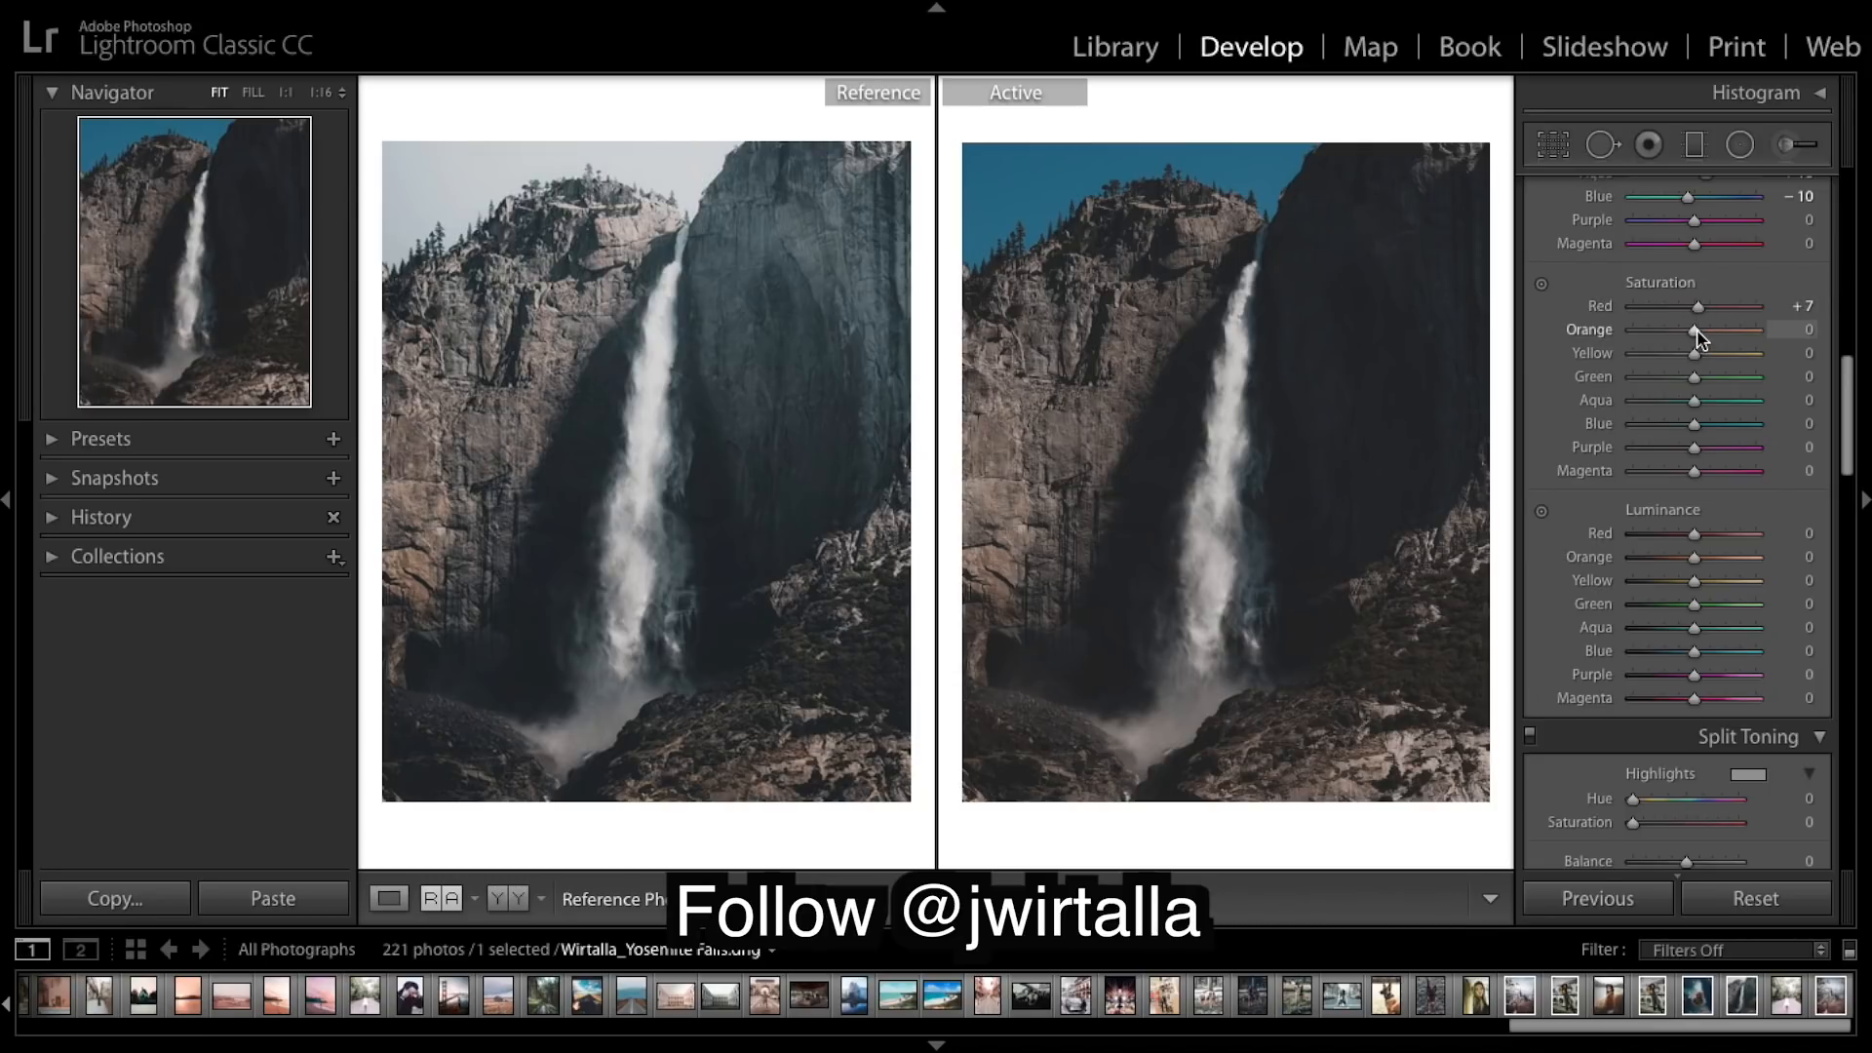
pyautogui.moveTo(1697, 330); pyautogui.dragTo(1729, 343)
pyautogui.scroll(-1, 1723, 387)
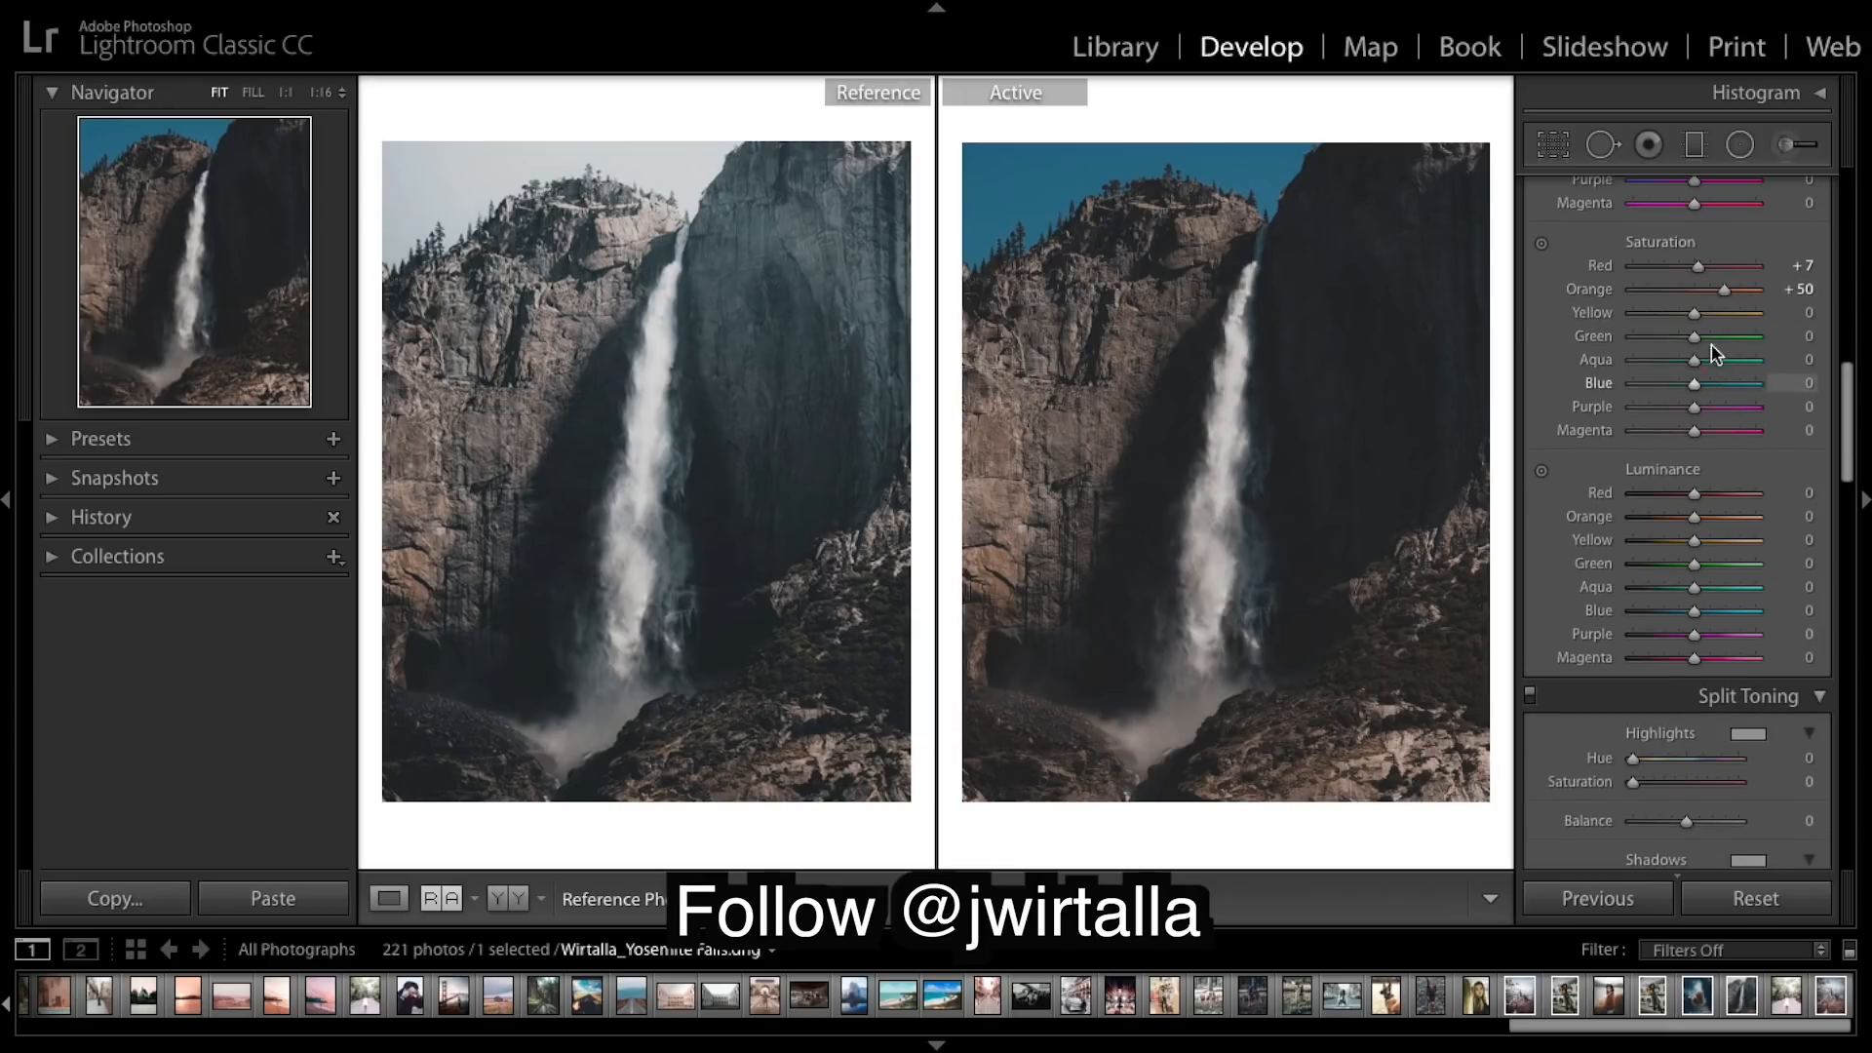
pyautogui.moveTo(1698, 317); pyautogui.dragTo(1700, 319)
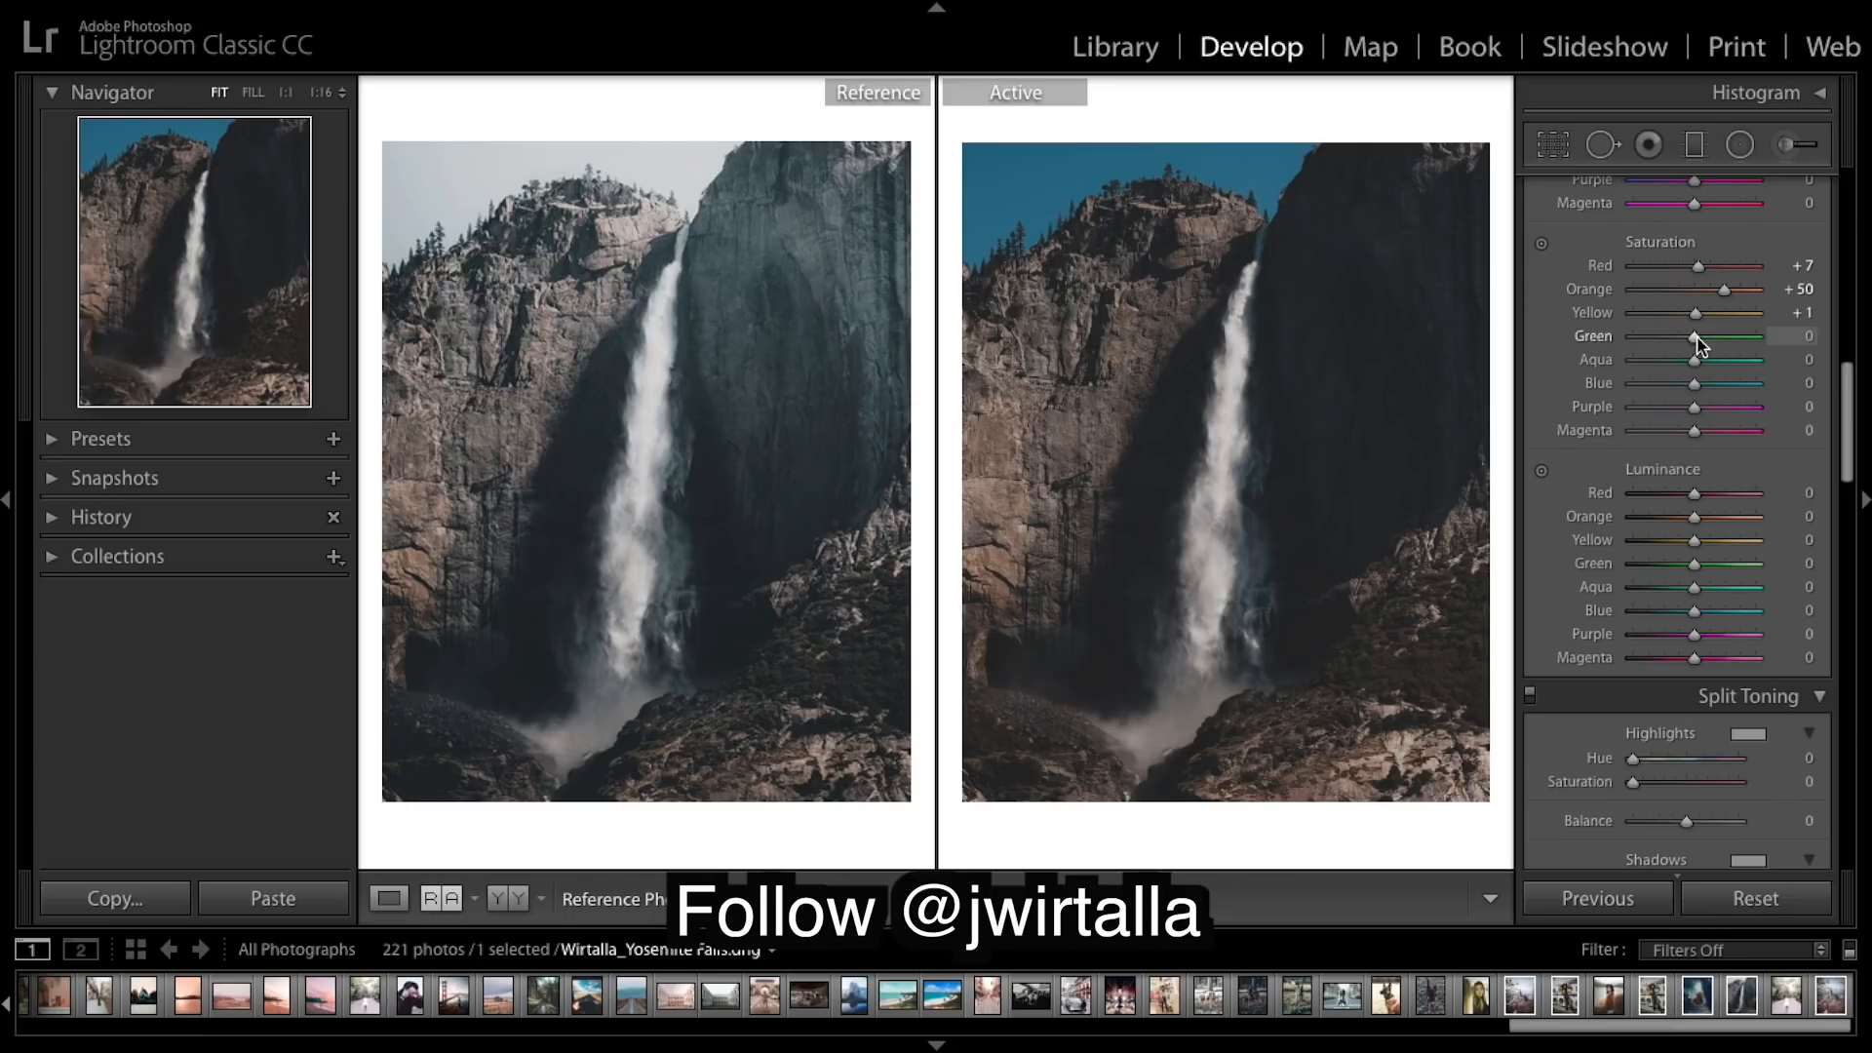
# Lower the HSL saturation to Green -43, Aqua -40 and Blue -88
pyautogui.moveTo(1697, 342); pyautogui.dragTo(1670, 341)
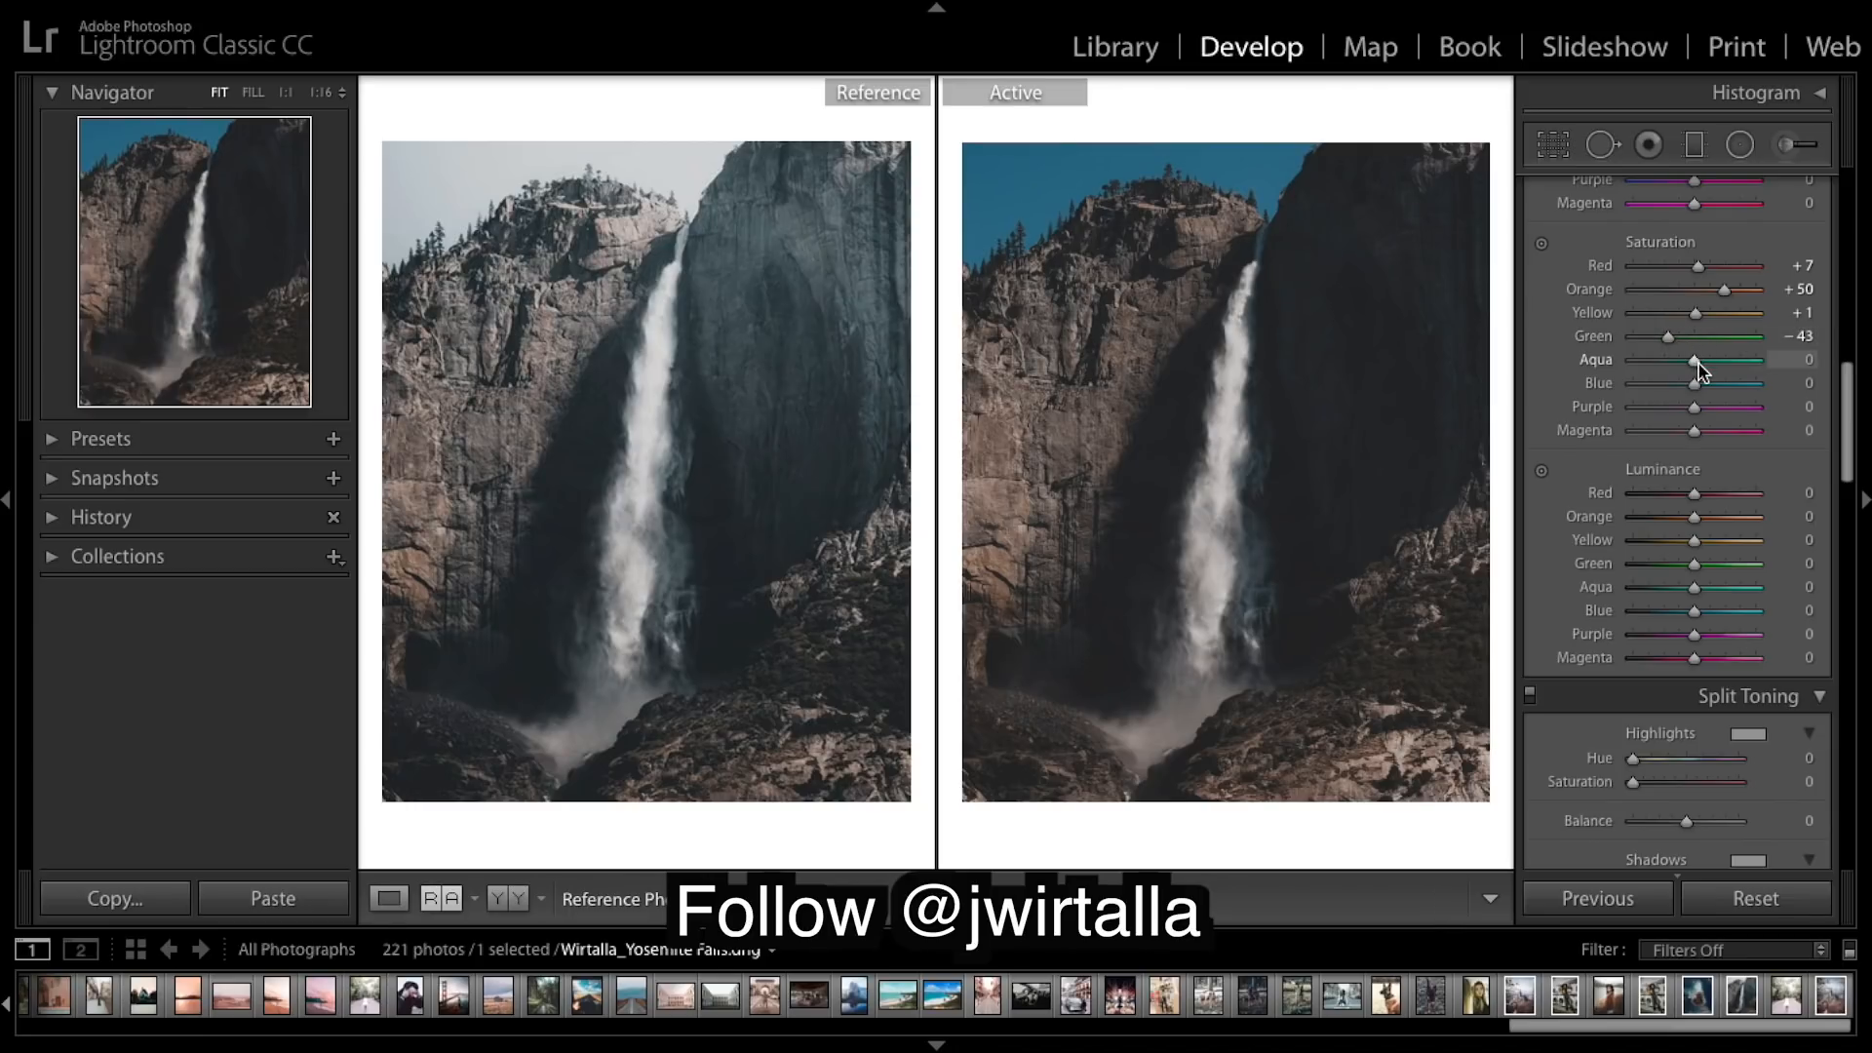
pyautogui.moveTo(1696, 364); pyautogui.dragTo(1673, 369)
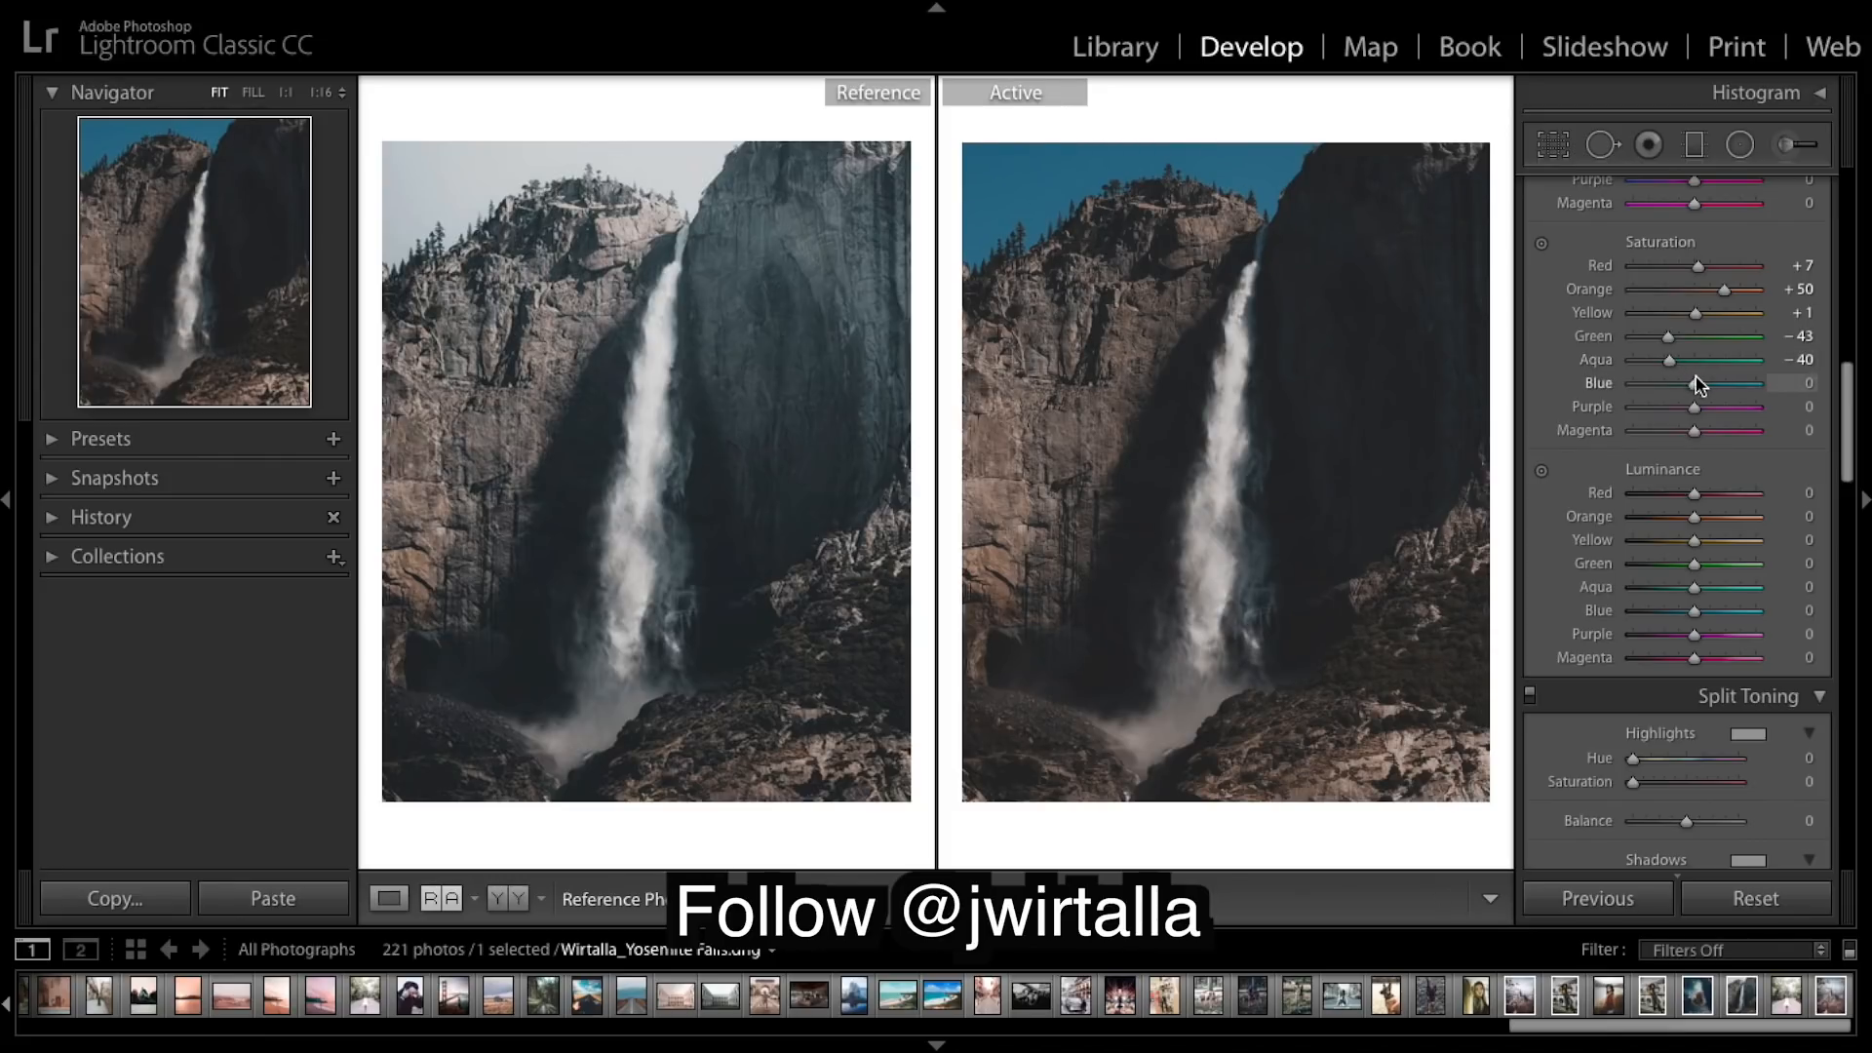
pyautogui.moveTo(1695, 384); pyautogui.dragTo(1648, 390)
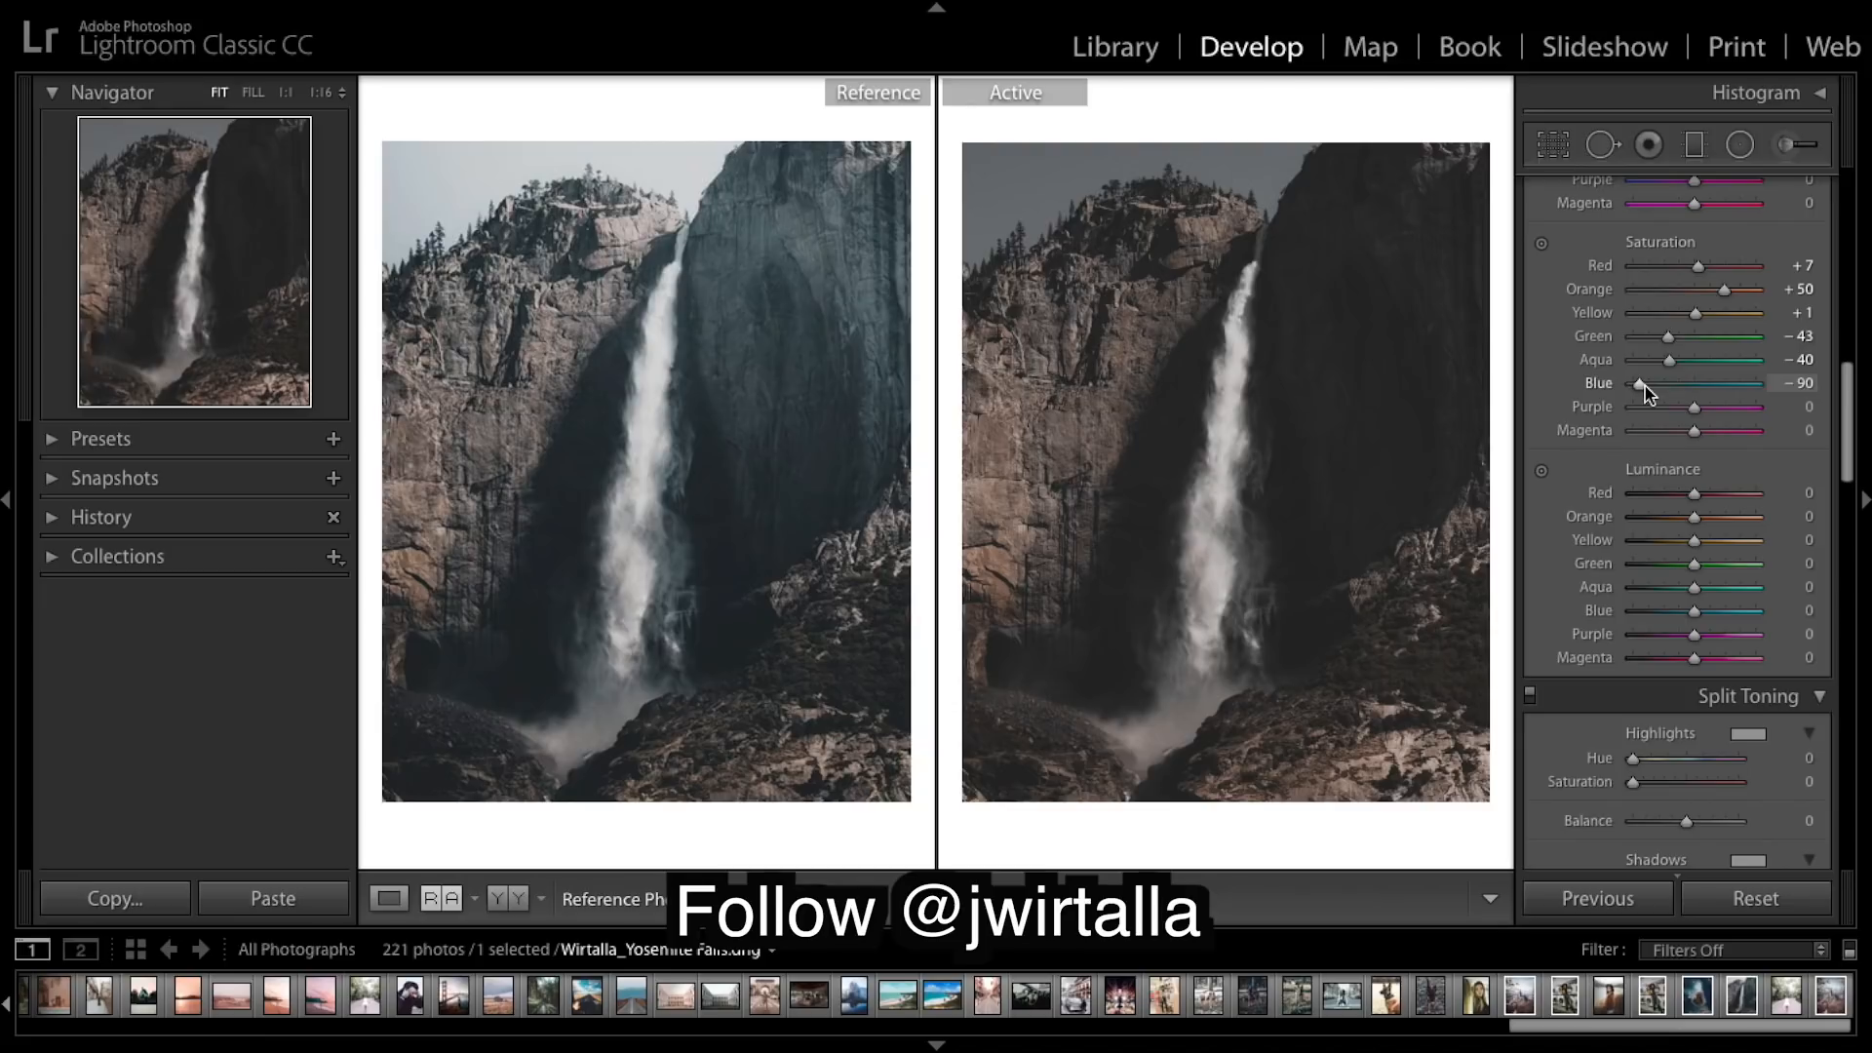
pyautogui.moveTo(1644, 385); pyautogui.dragTo(1645, 385)
# Set the HSL luminance to Red -6, Orange +100, Yellow +100, Green +100, Aqua +74 and Blue +100
pyautogui.scroll(-3, 1687, 407)
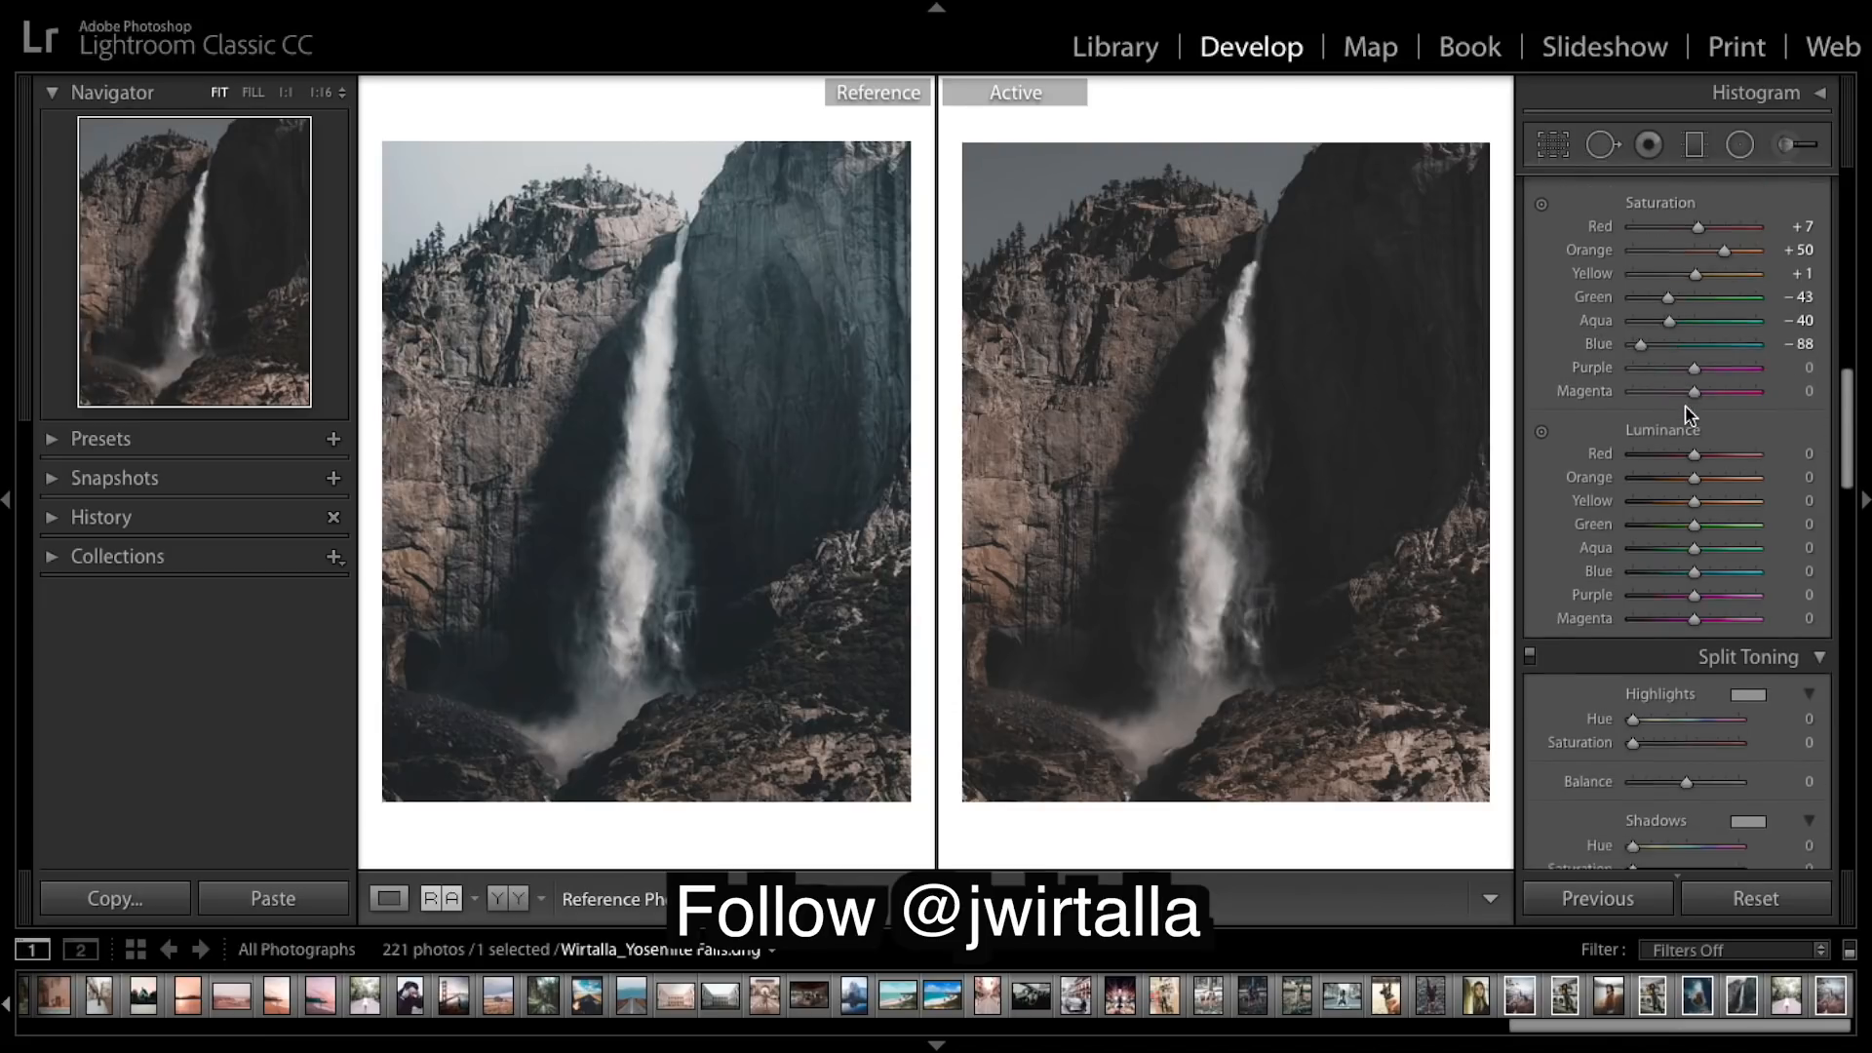
pyautogui.scroll(2, 1687, 407)
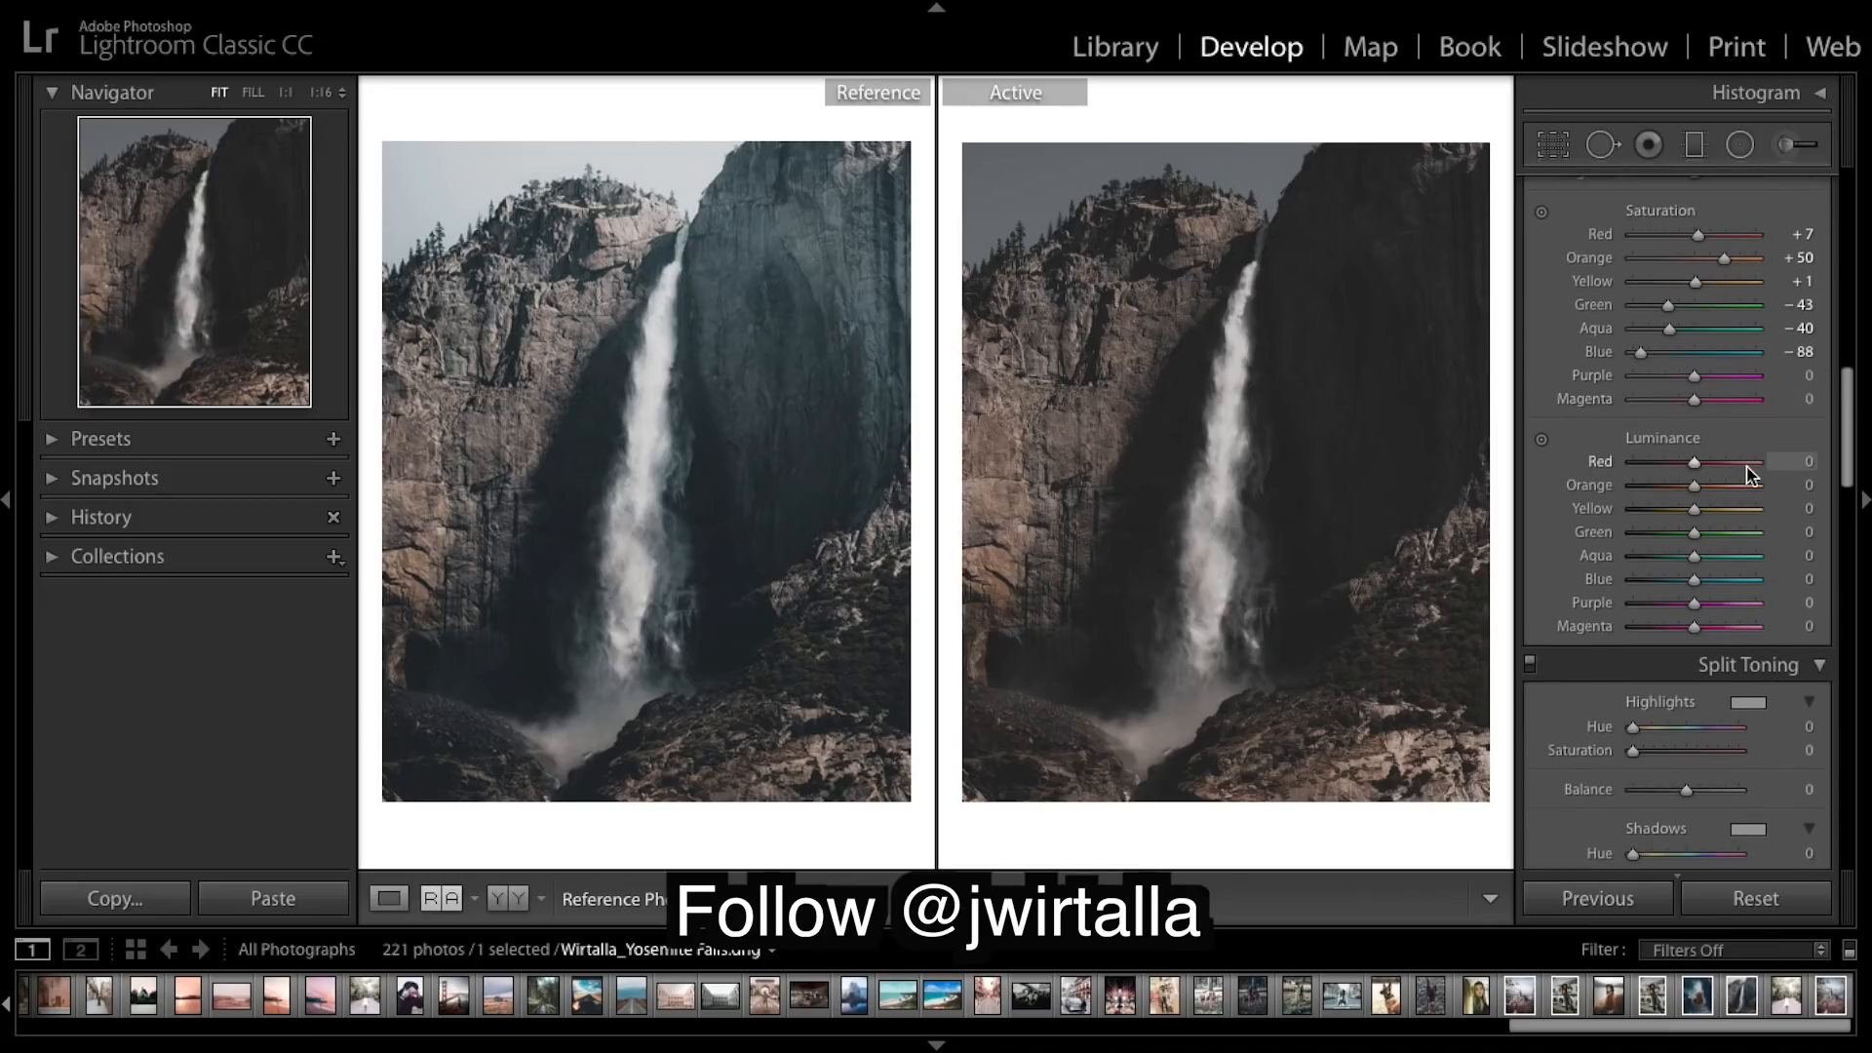
pyautogui.moveTo(1697, 468); pyautogui.dragTo(1697, 471)
pyautogui.moveTo(1697, 486); pyautogui.dragTo(1842, 484)
pyautogui.moveTo(1698, 509); pyautogui.dragTo(1868, 515)
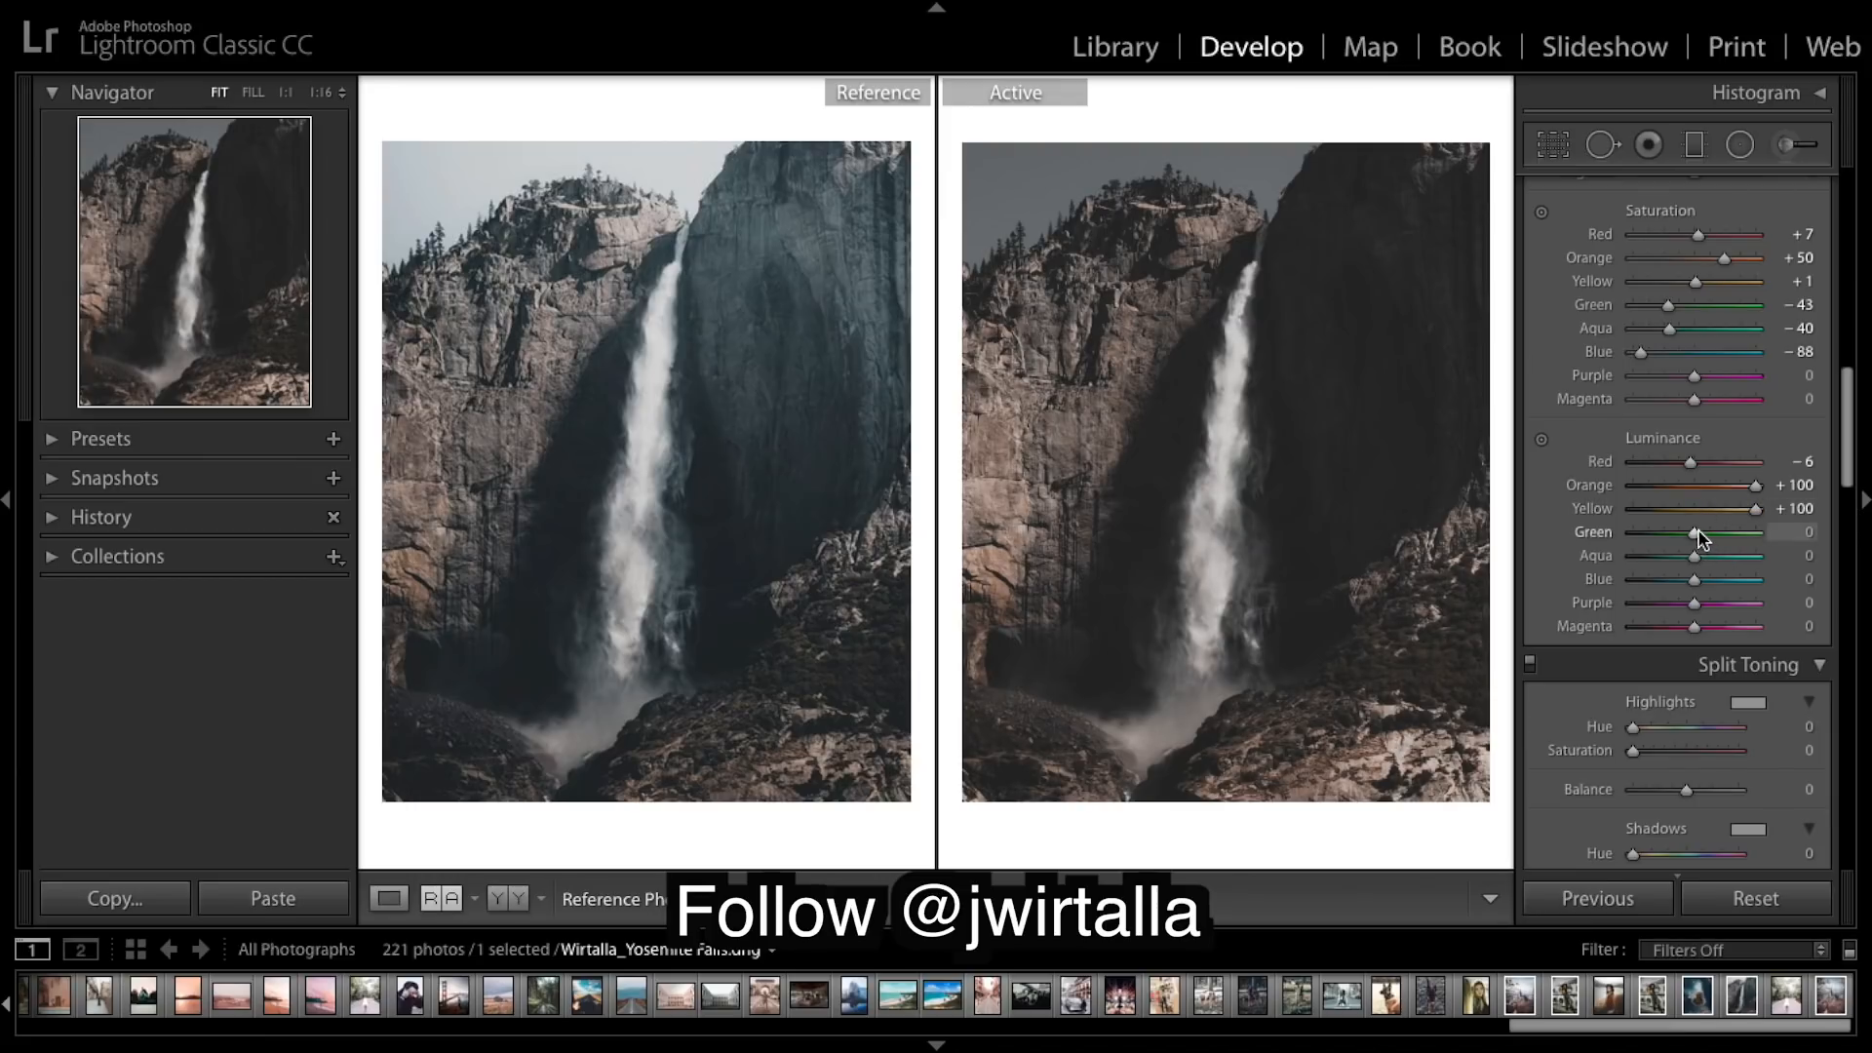
pyautogui.moveTo(1722, 552); pyautogui.dragTo(1785, 547)
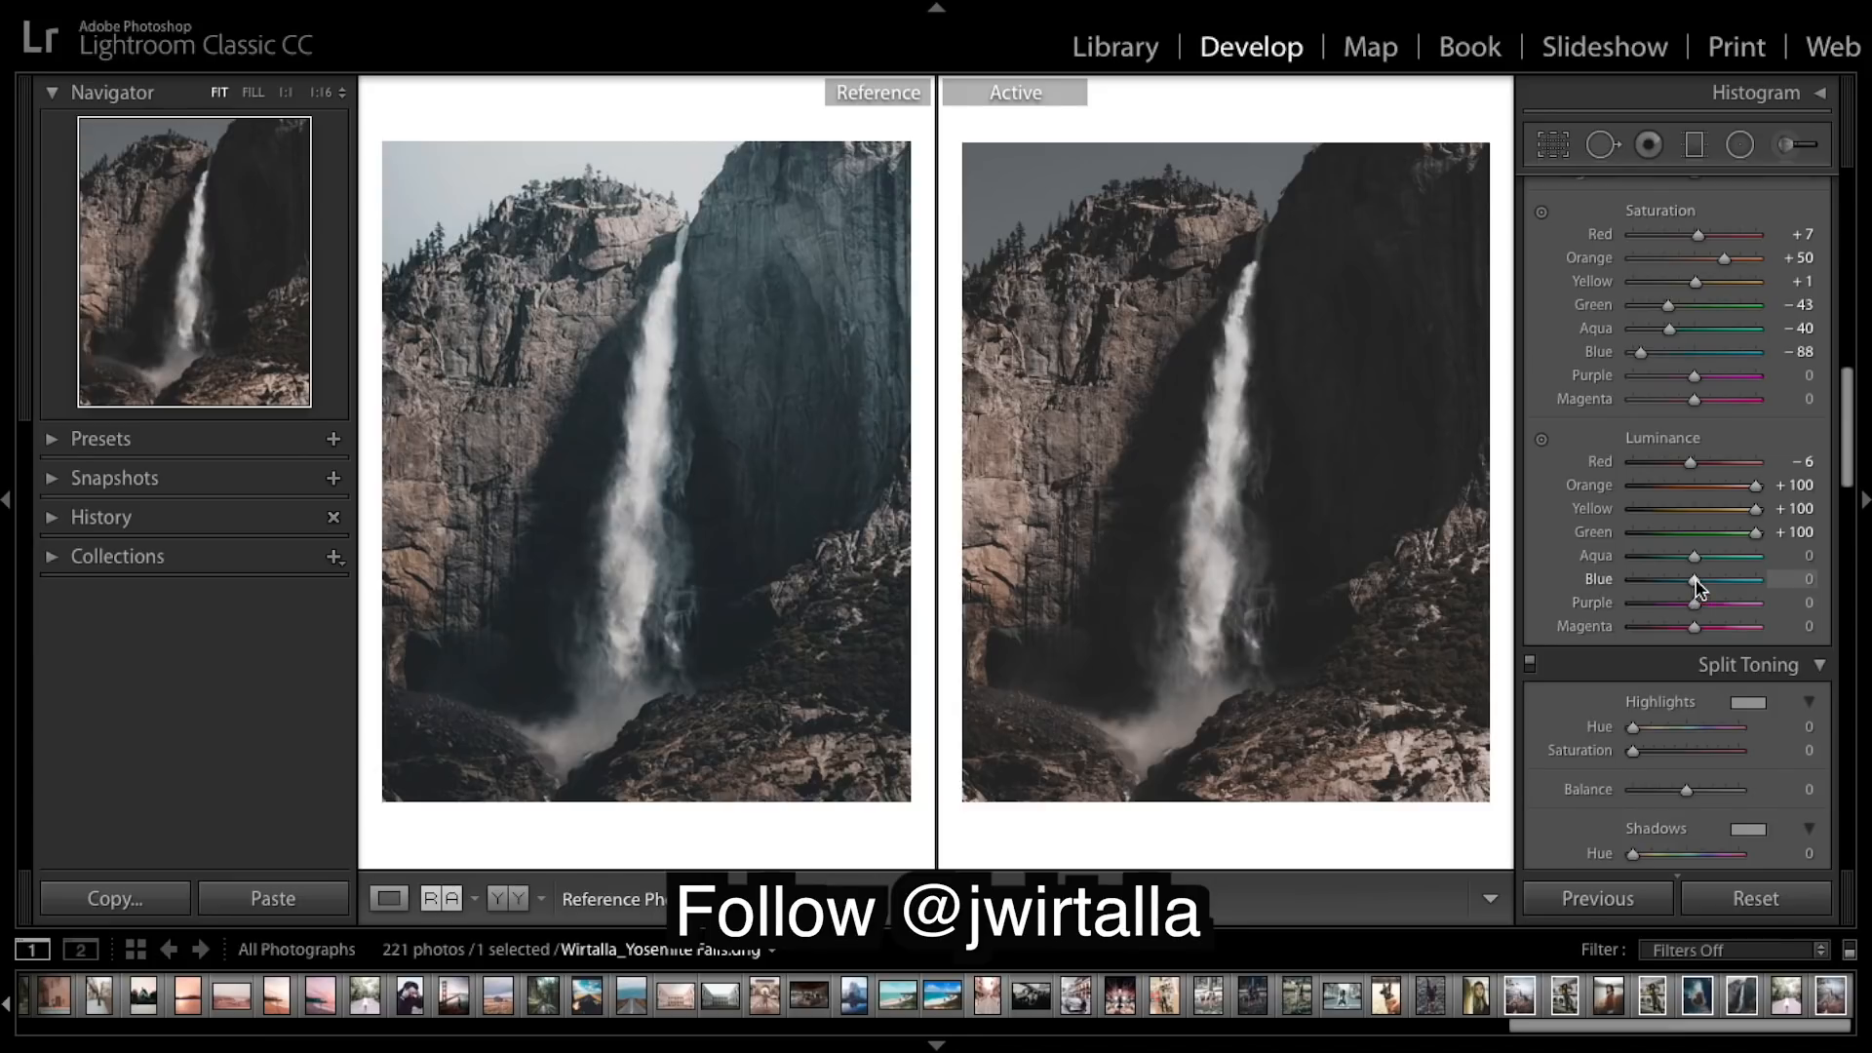
pyautogui.moveTo(1694, 560); pyautogui.dragTo(1775, 582)
# Tint the shadows blue with split toning at Hue 214 and Saturation 11
pyautogui.scroll(-2, 1775, 585)
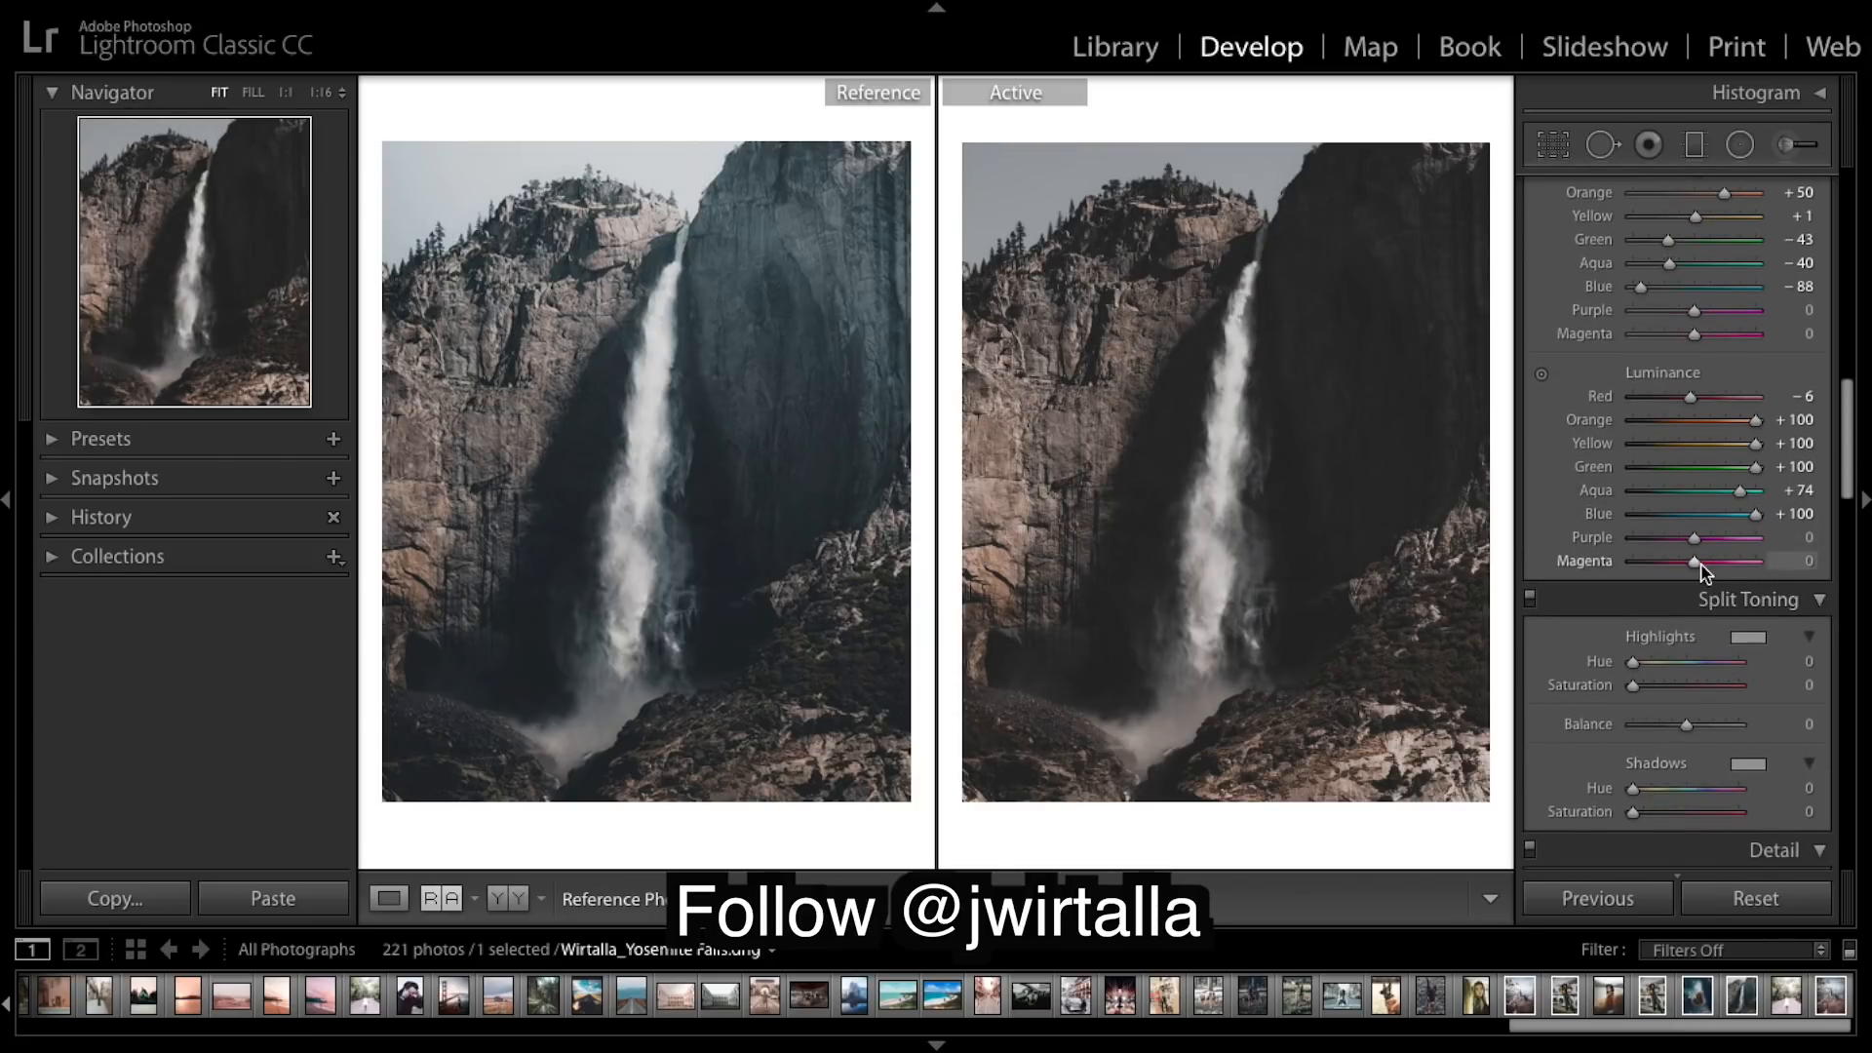
pyautogui.scroll(-3, 1705, 571)
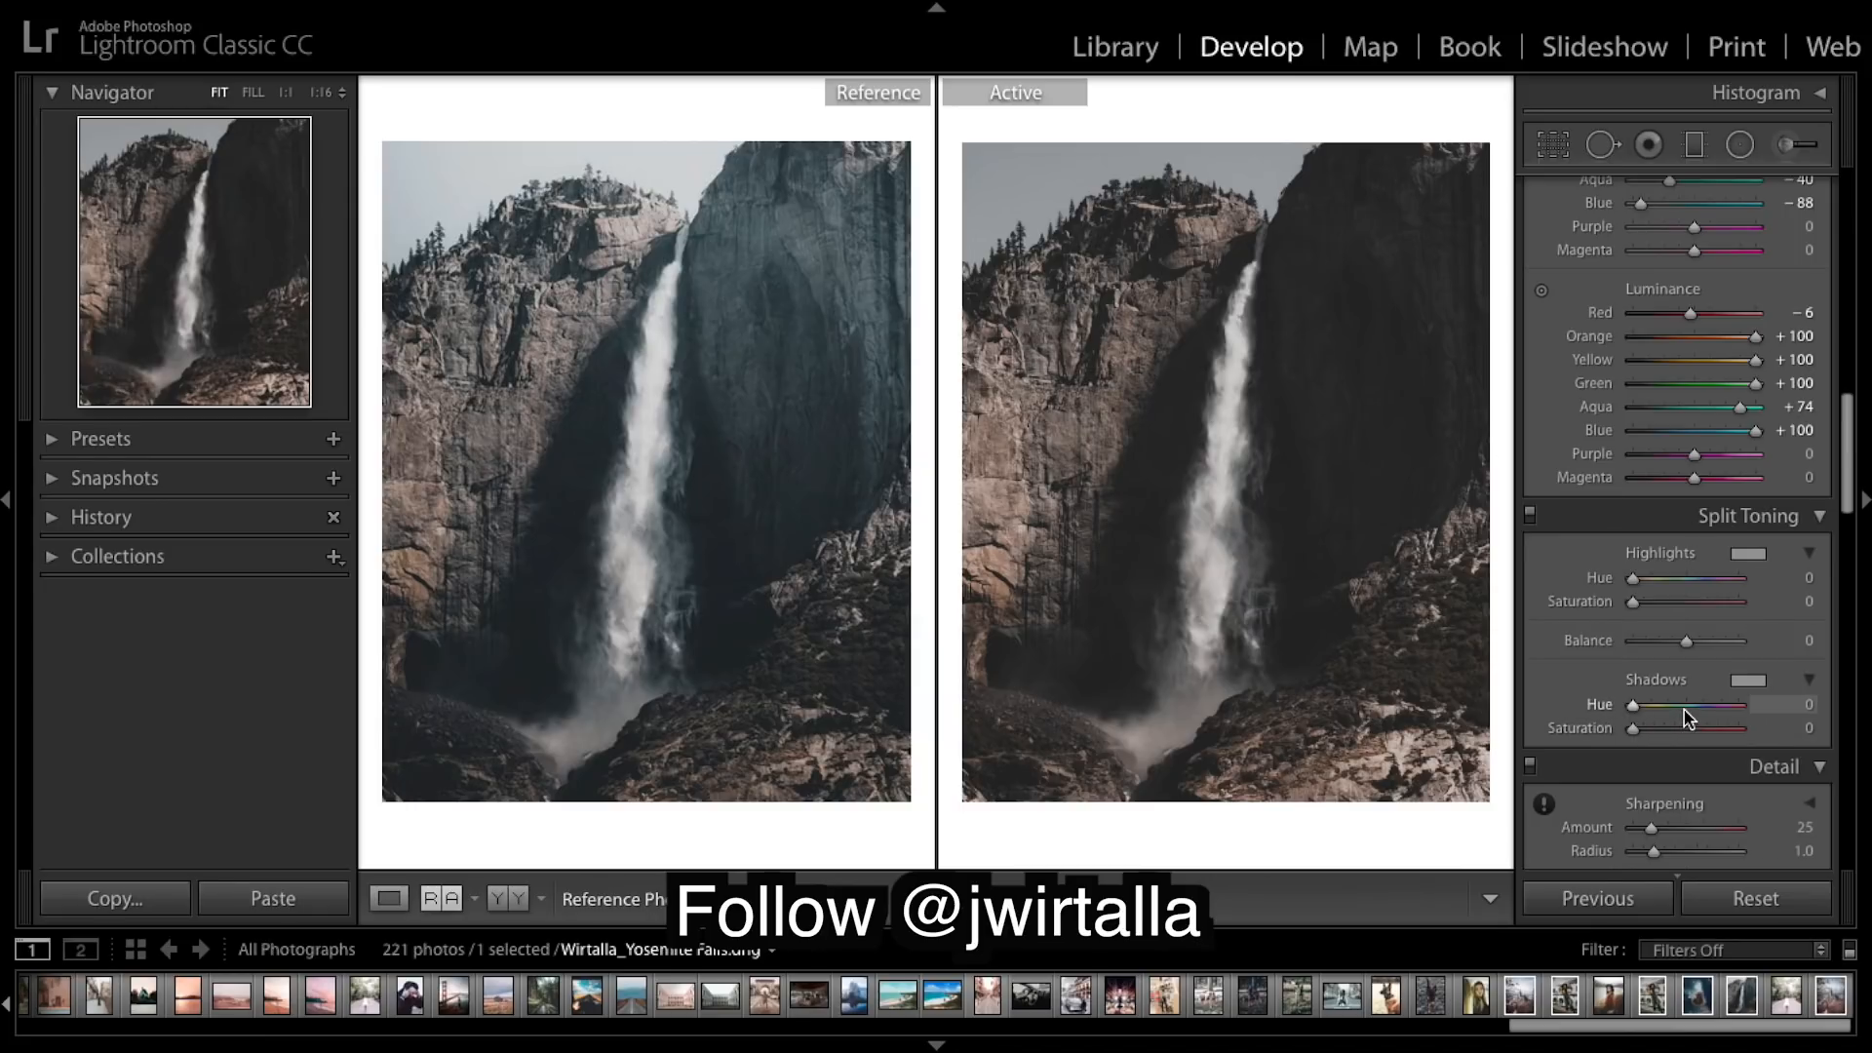
pyautogui.moveTo(1686, 706); pyautogui.dragTo(1695, 705)
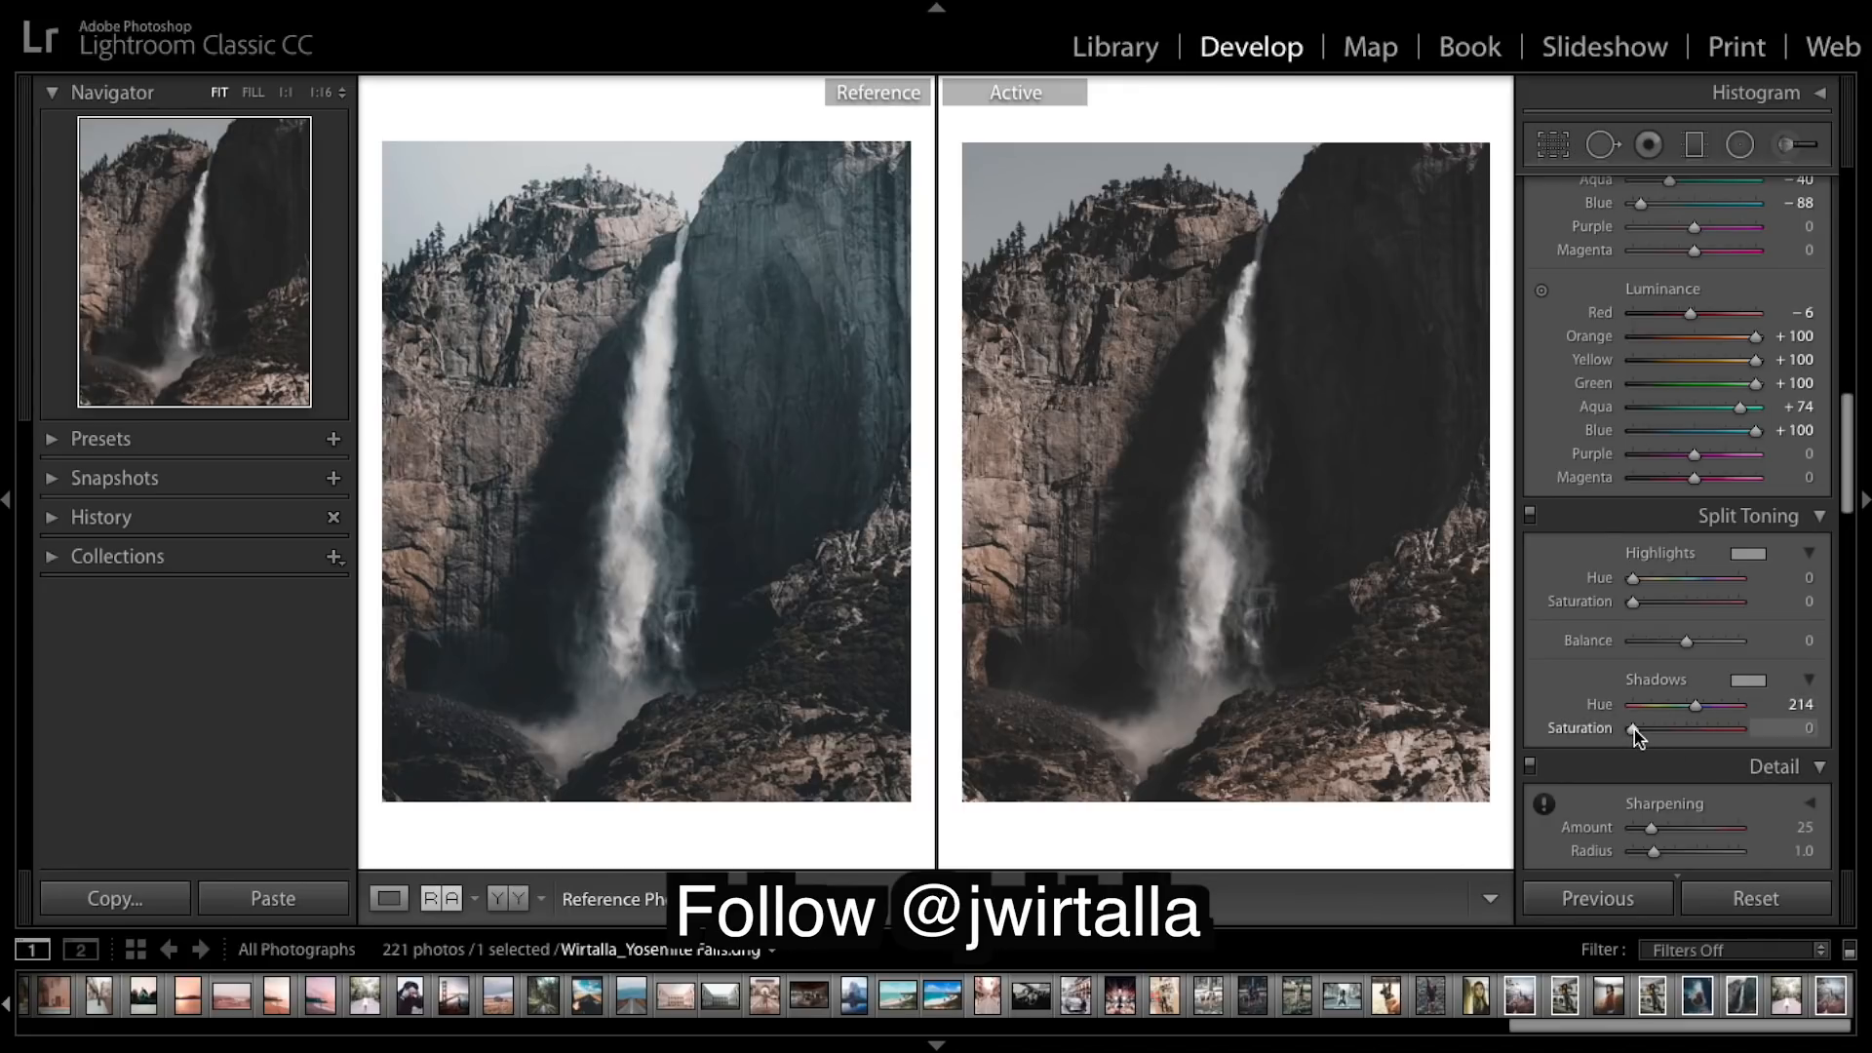
pyautogui.moveTo(1634, 726); pyautogui.dragTo(1646, 741)
# Add a post-crop vignette with Amount -14, Midpoint 12, Roundness +100 and Feather 100
pyautogui.scroll(-7, 1745, 666)
pyautogui.scroll(-10, 1745, 666)
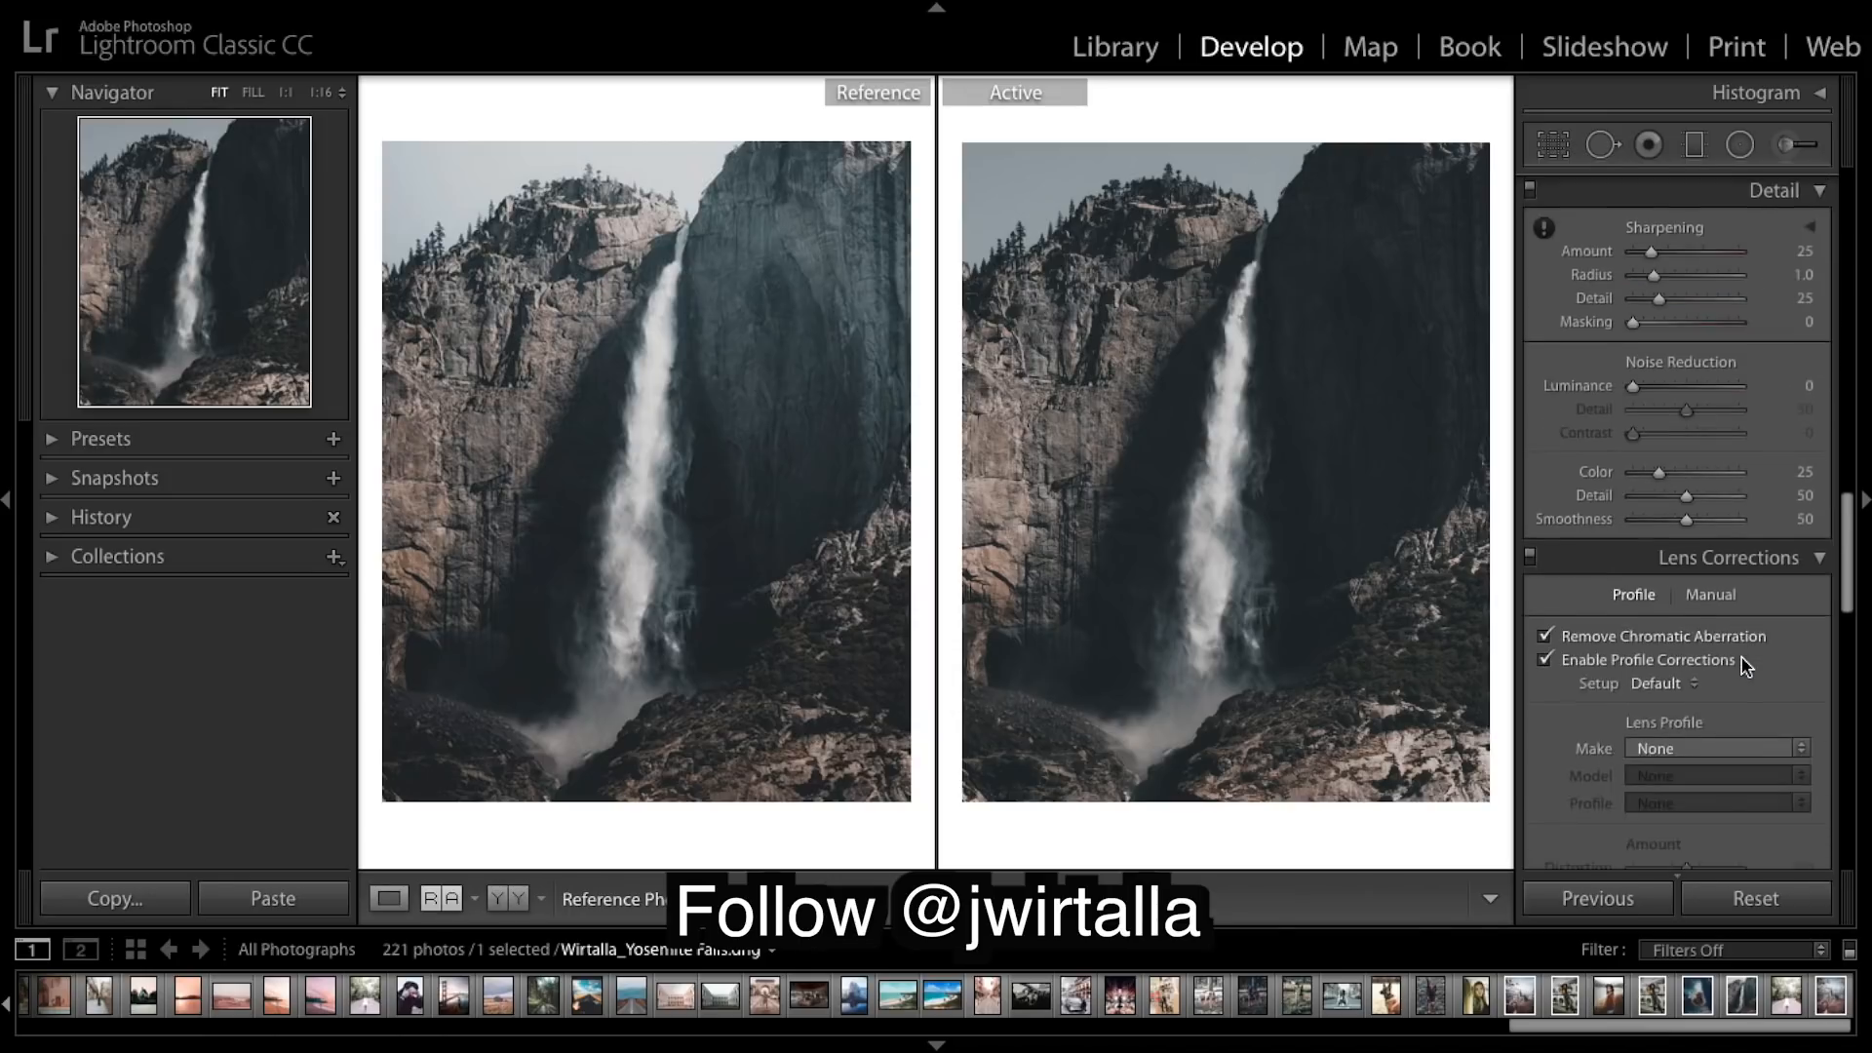
pyautogui.scroll(-10, 1746, 666)
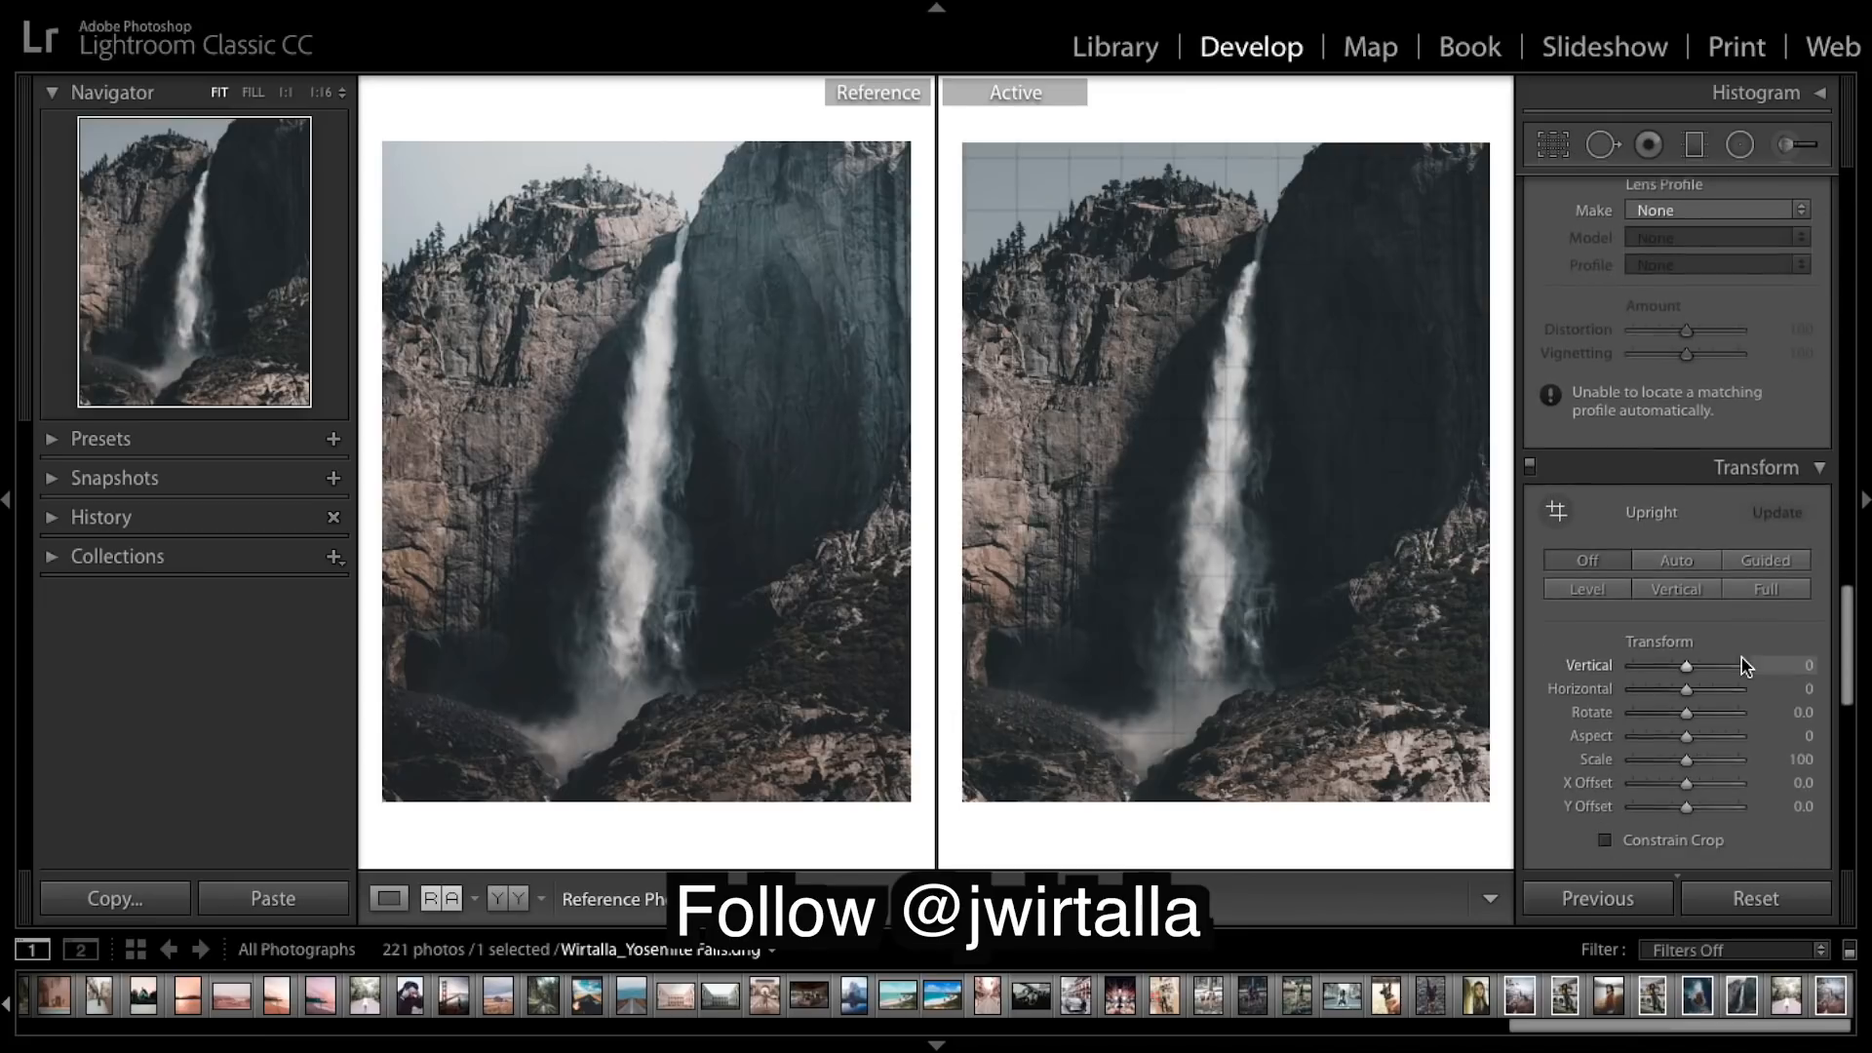
pyautogui.scroll(-2, 1746, 666)
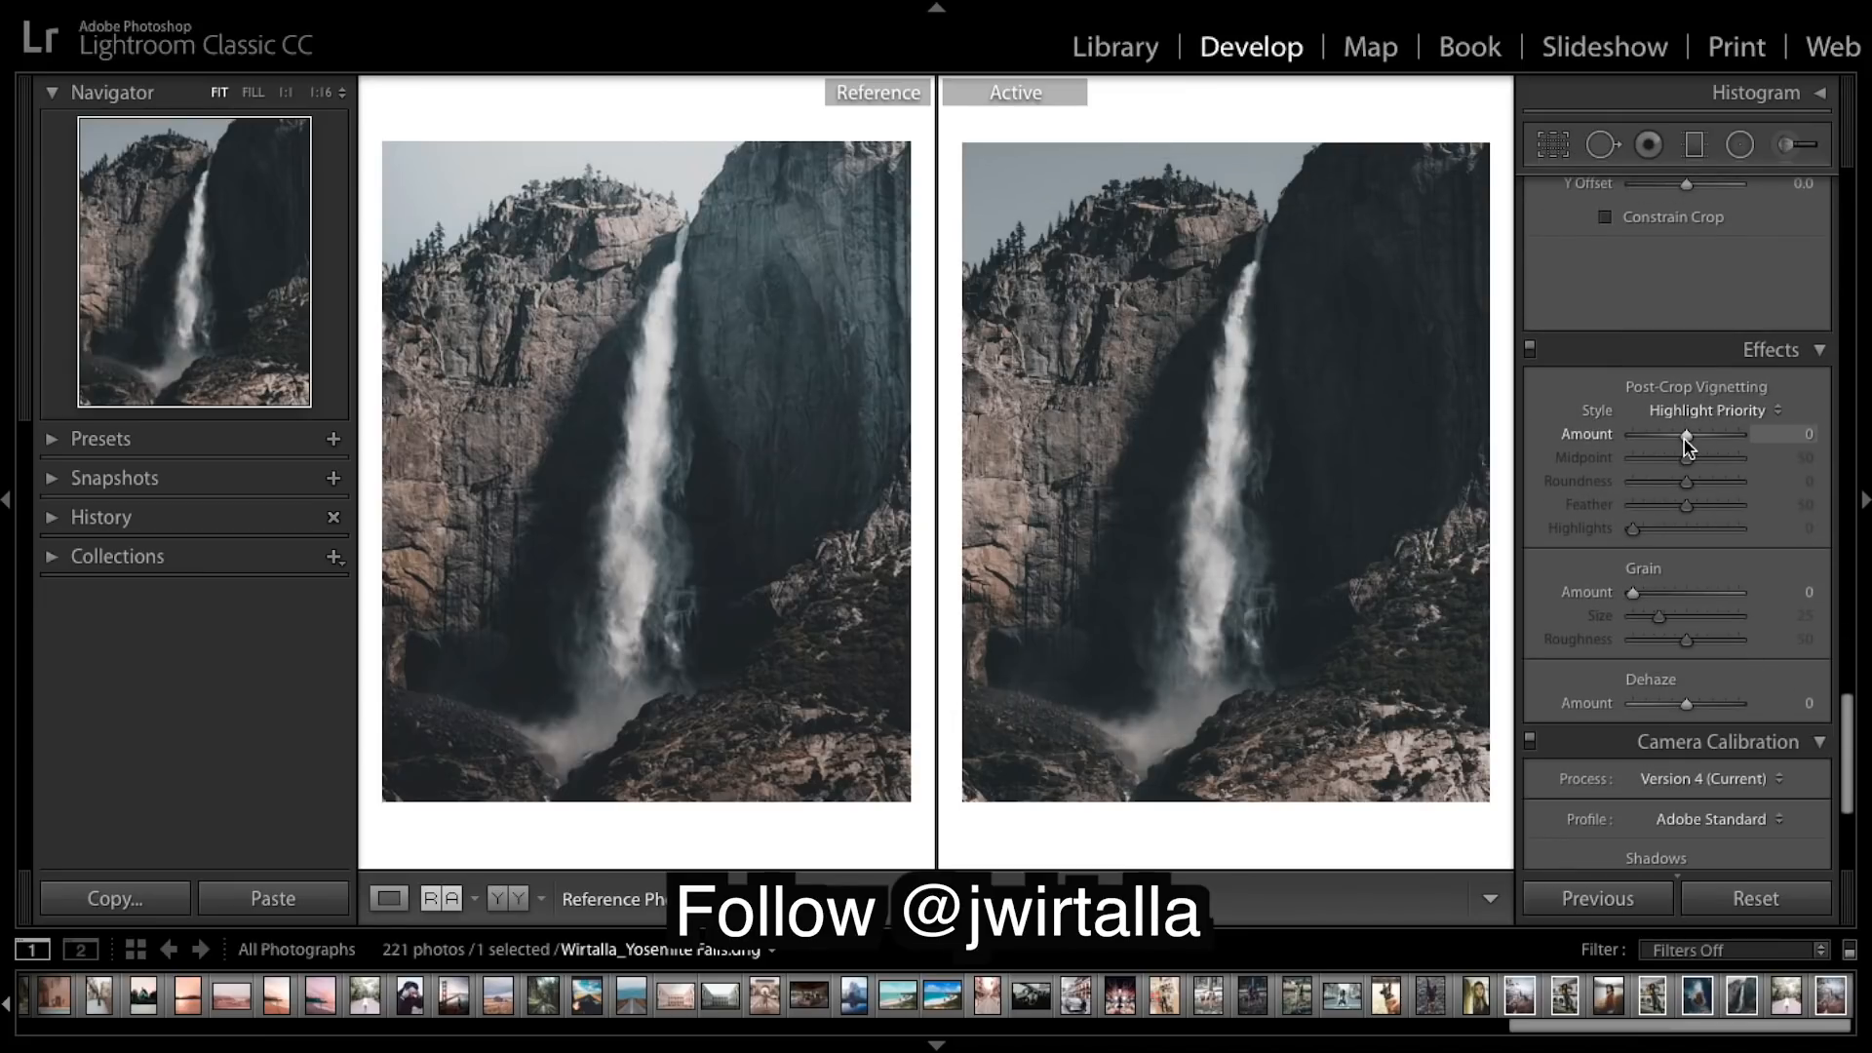
pyautogui.moveTo(1686, 441); pyautogui.dragTo(1677, 439)
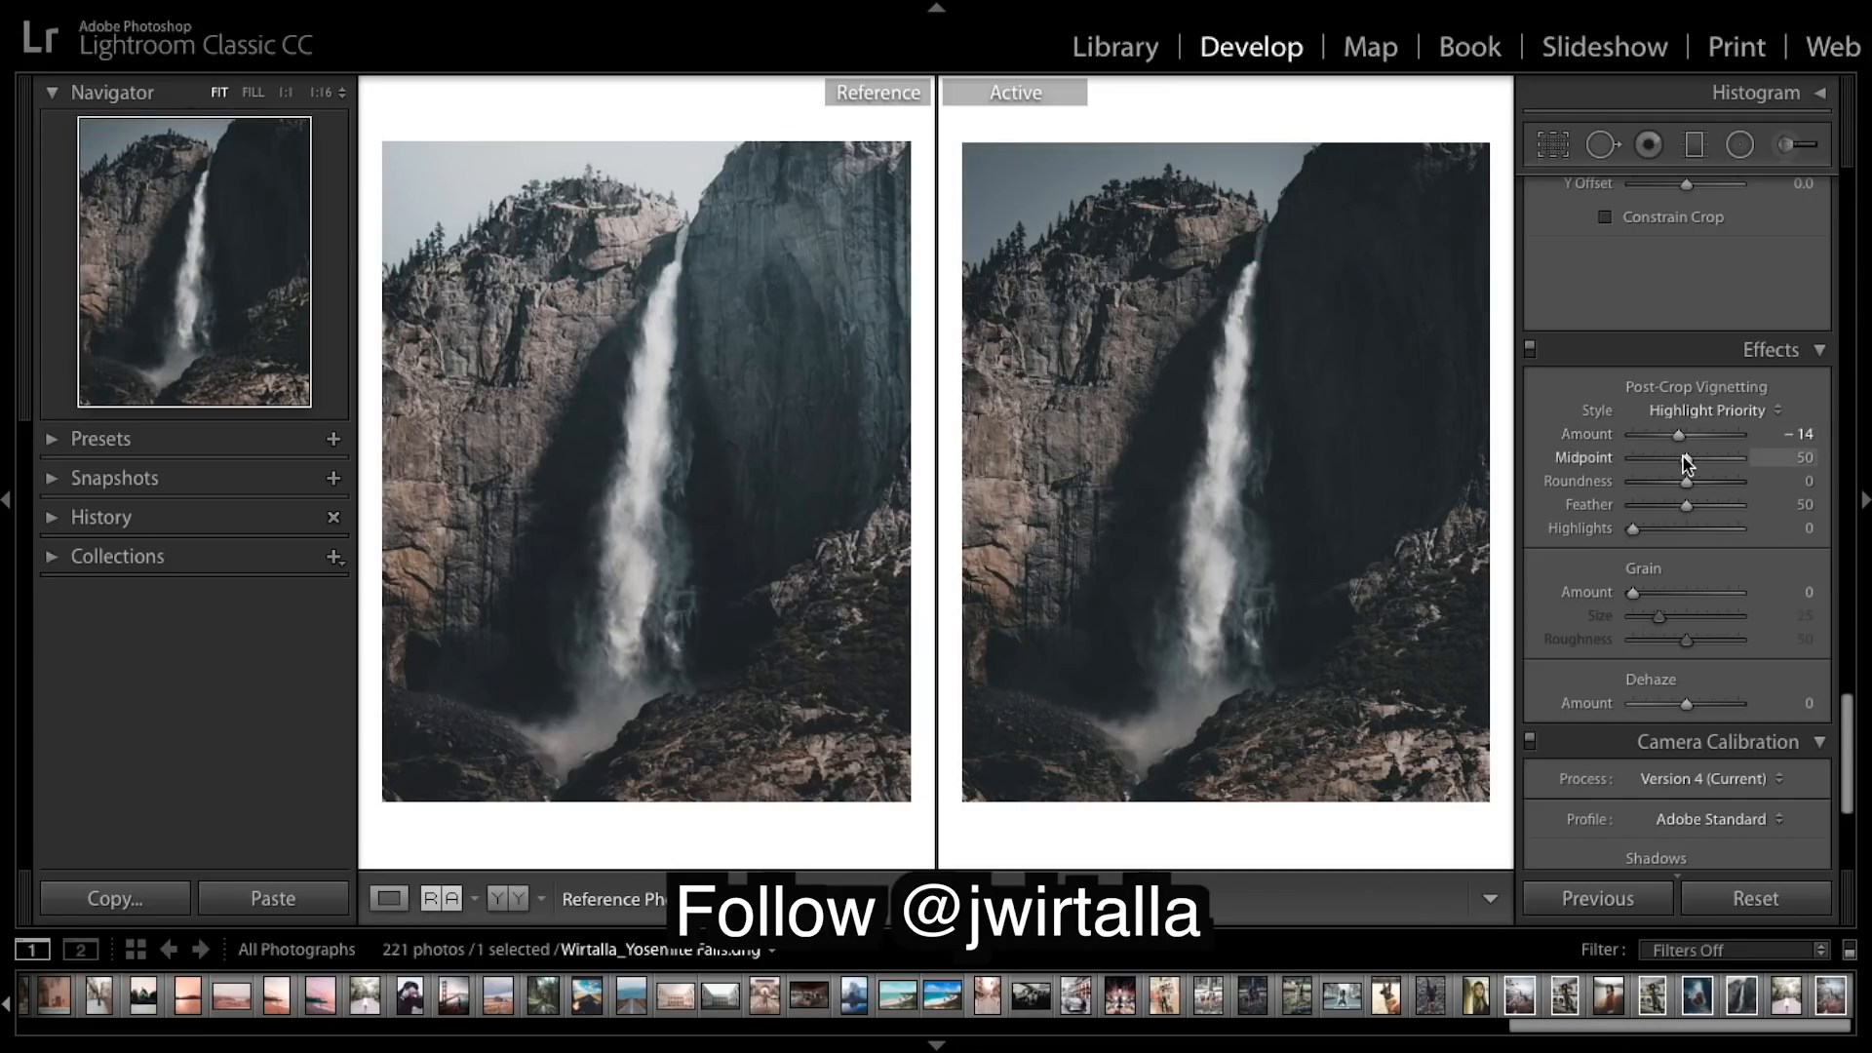
pyautogui.moveTo(1686, 463); pyautogui.dragTo(1804, 492)
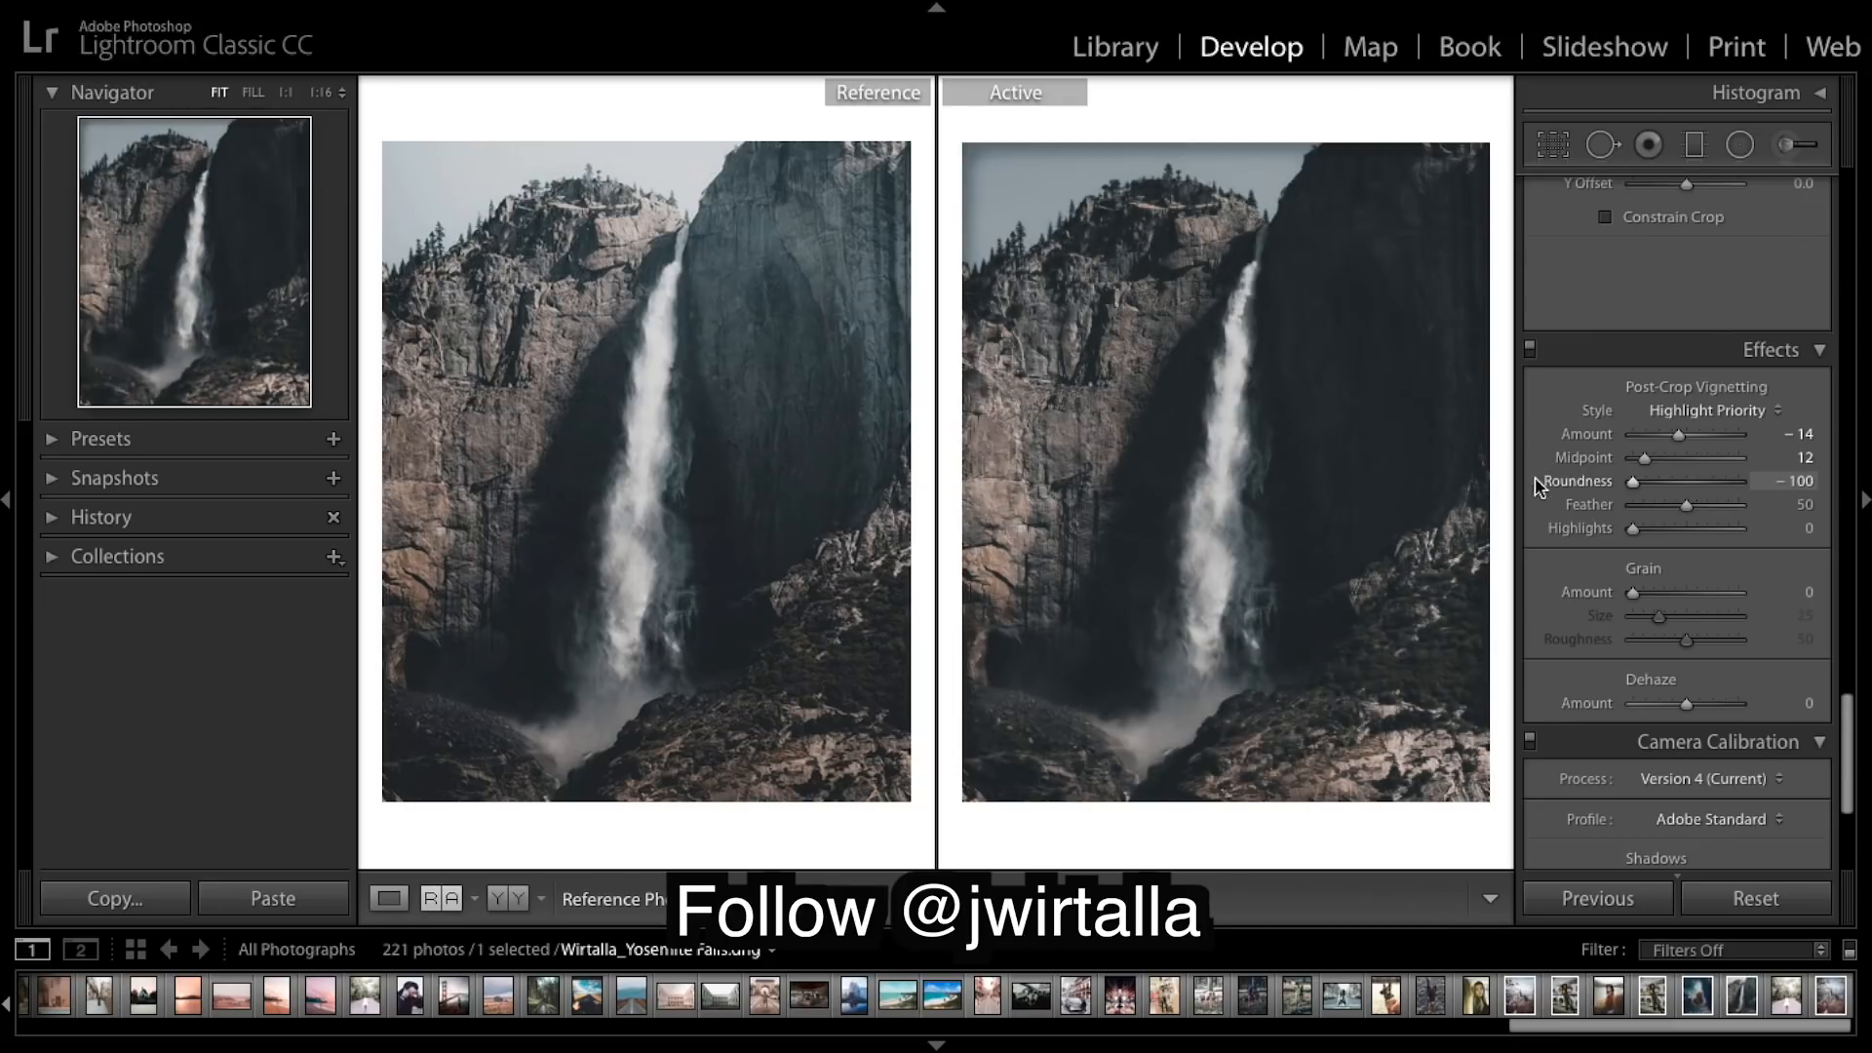
pyautogui.moveTo(1686, 506); pyautogui.dragTo(1862, 522)
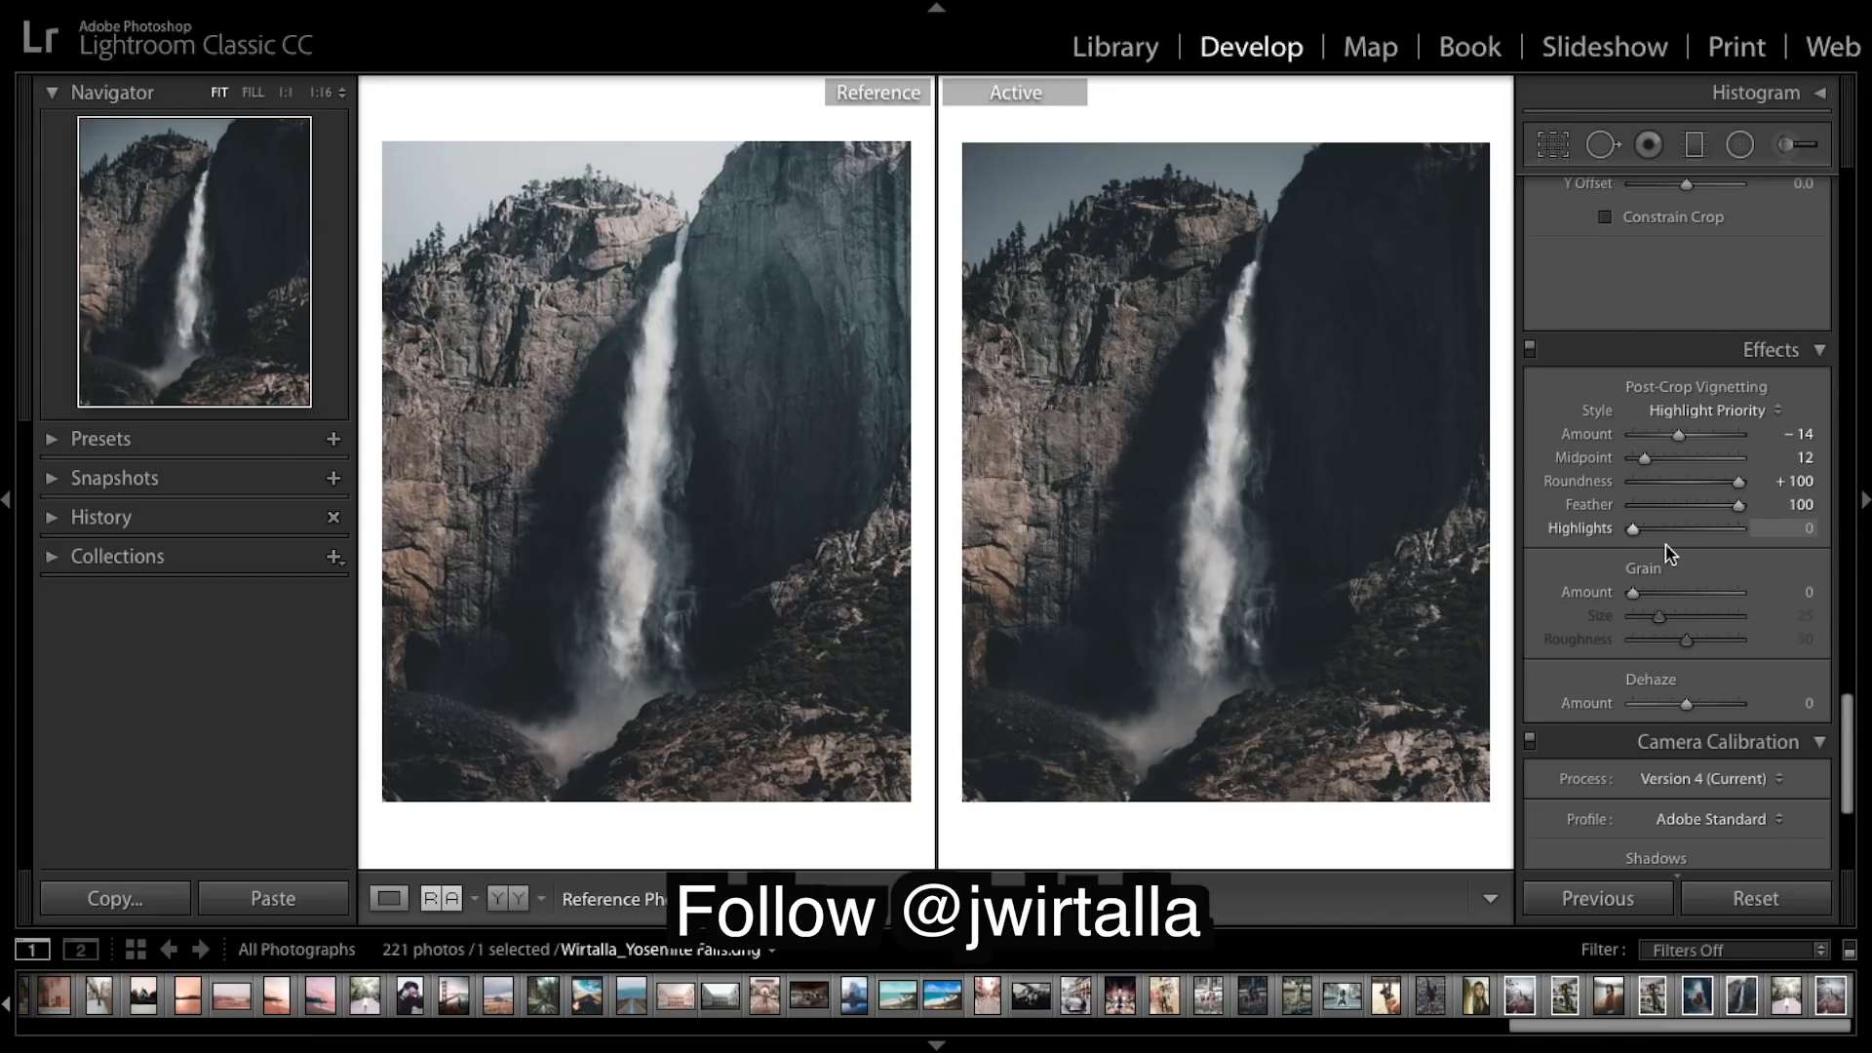
# Place a diagonal graduated filter over the upper-right cliff, centred near the top of the waterfall, and adjust its angle and range lines
pyautogui.scroll(-2, 1674, 556)
pyautogui.scroll(-3, 1674, 564)
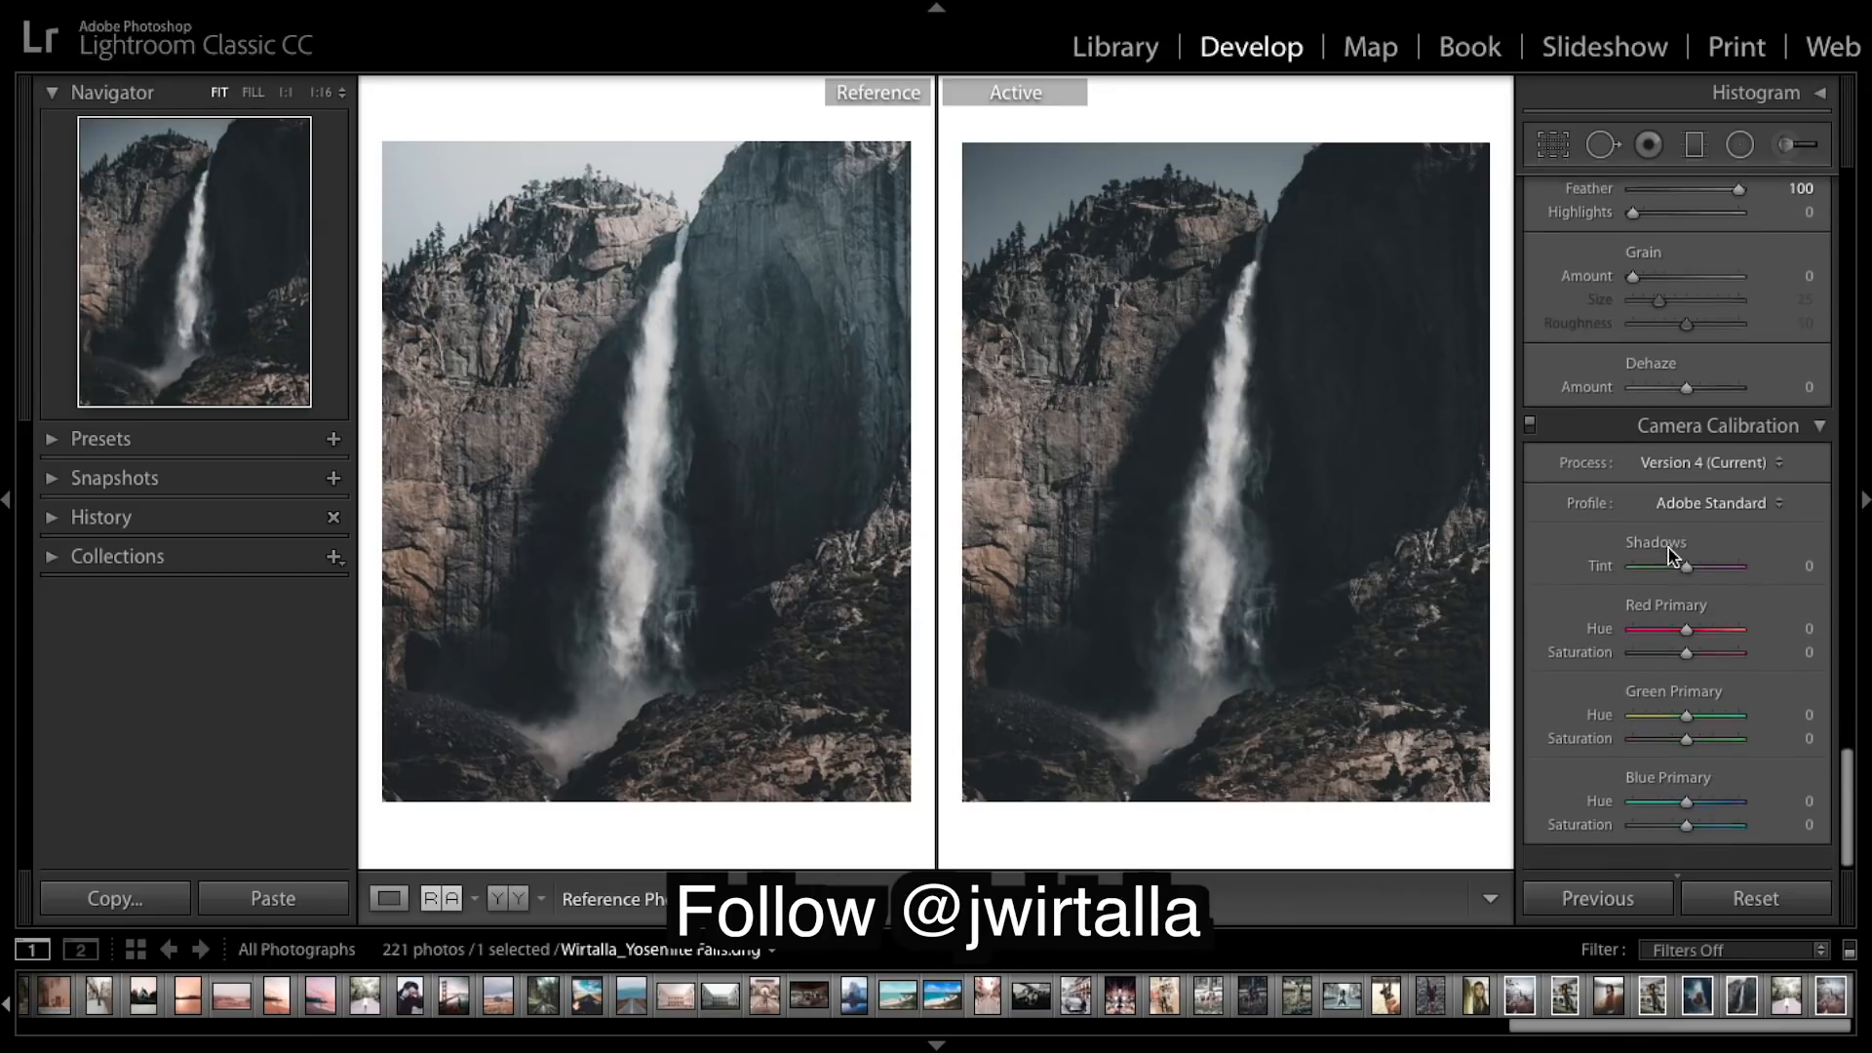
pyautogui.scroll(10, 1666, 357)
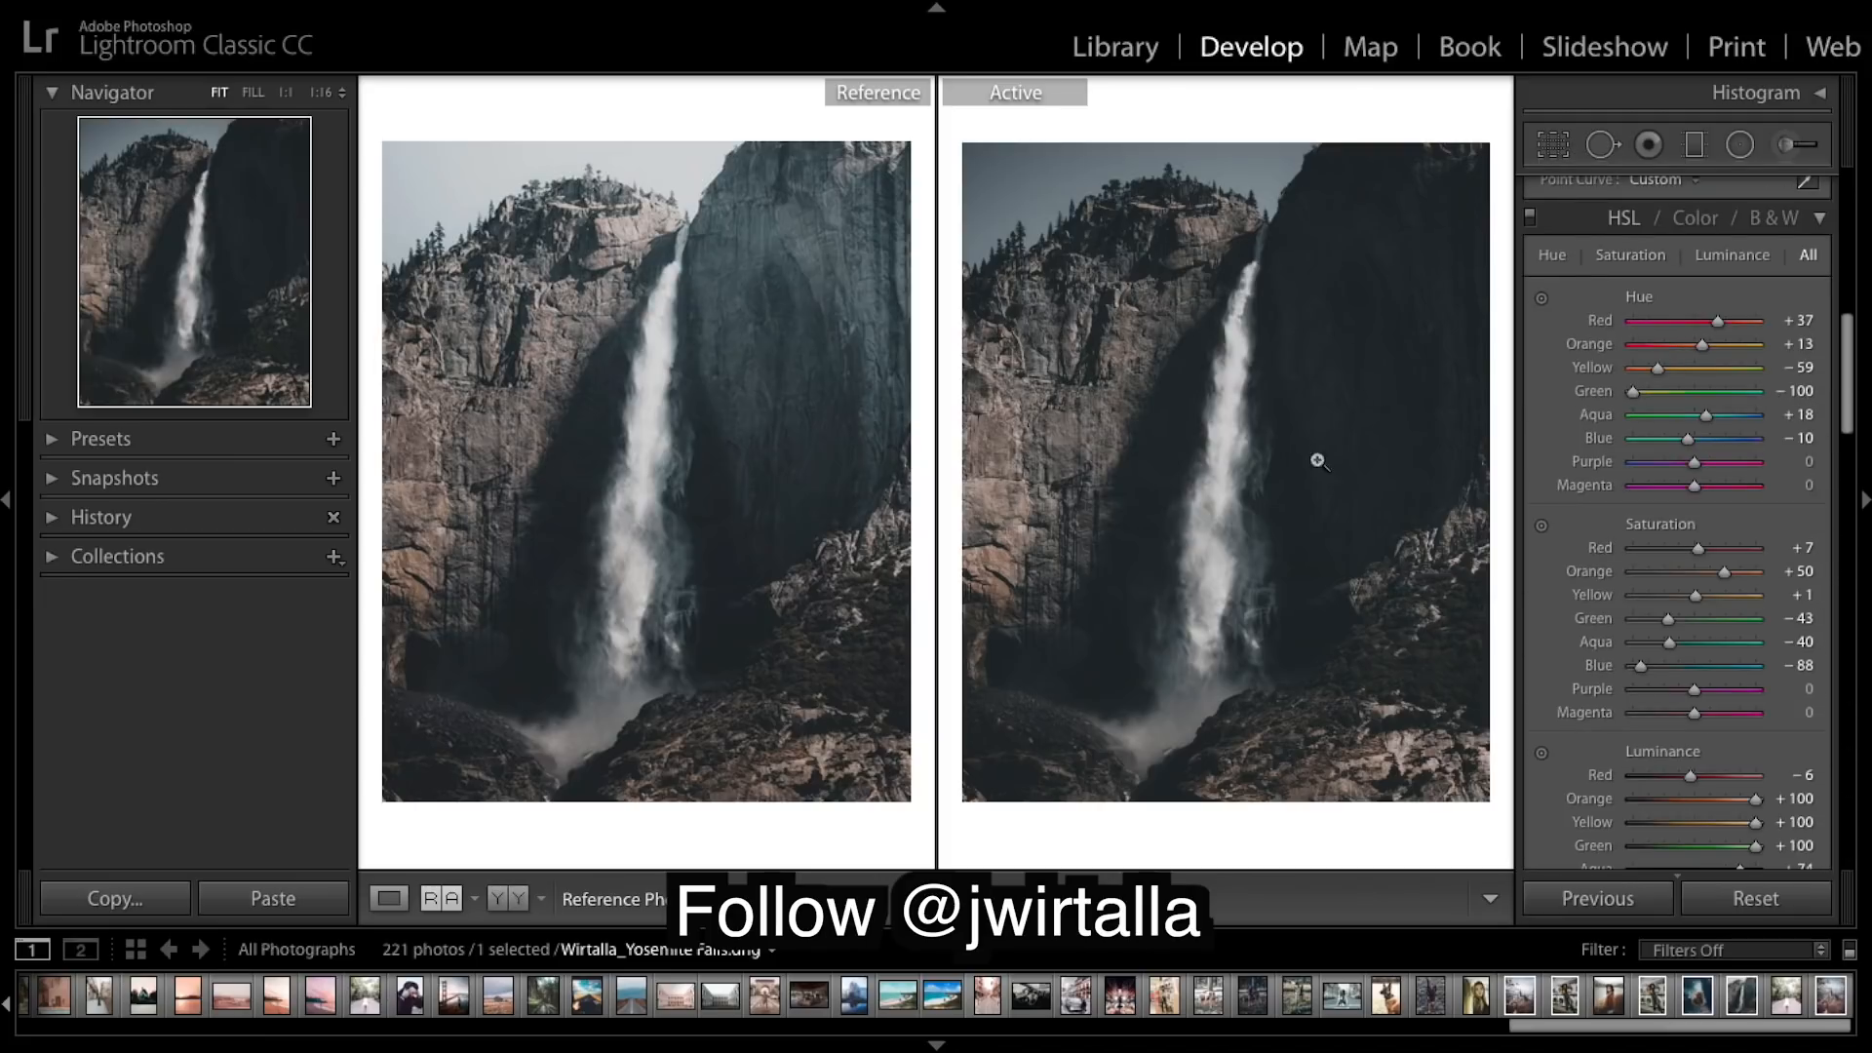
pyautogui.click(1698, 149)
pyautogui.rightClick(1272, 412)
pyautogui.click(1190, 569)
pyautogui.moveTo(1279, 382); pyautogui.dragTo(1116, 723)
pyautogui.moveTo(1196, 554); pyautogui.dragTo(1277, 387)
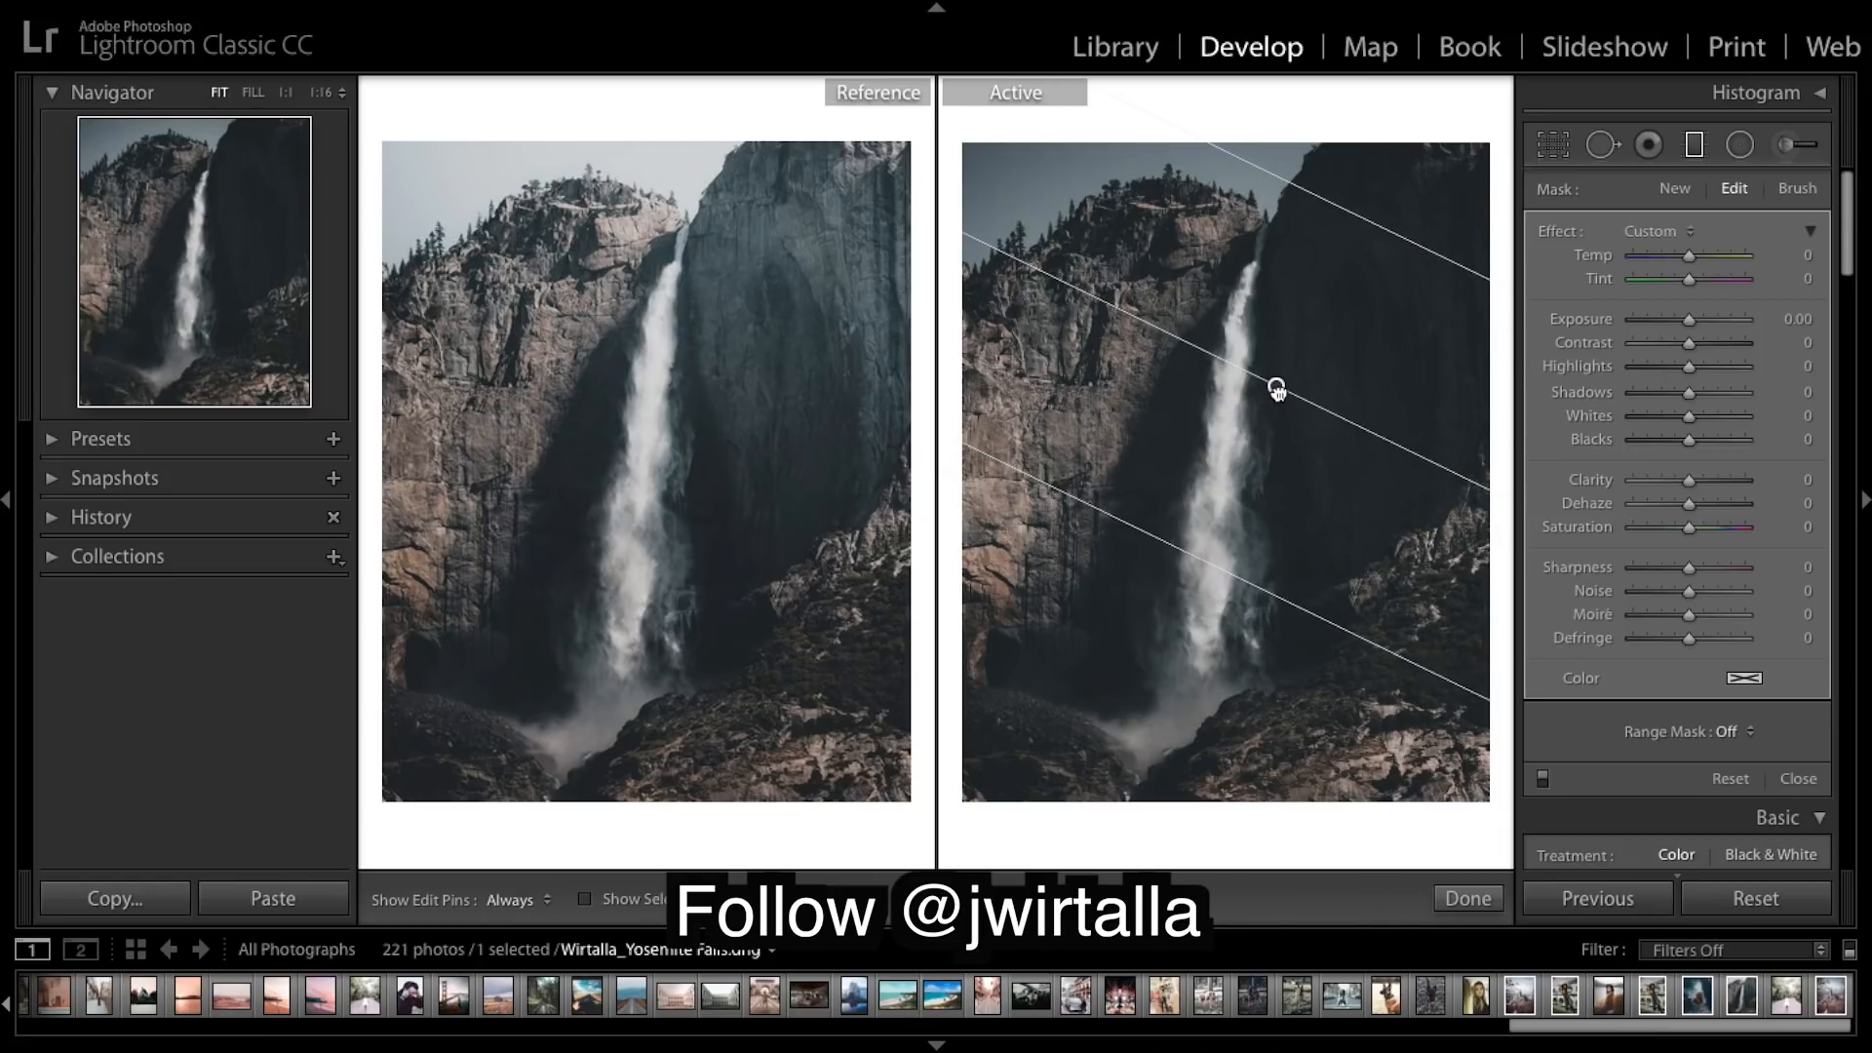
pyautogui.moveTo(1223, 571); pyautogui.dragTo(1213, 597)
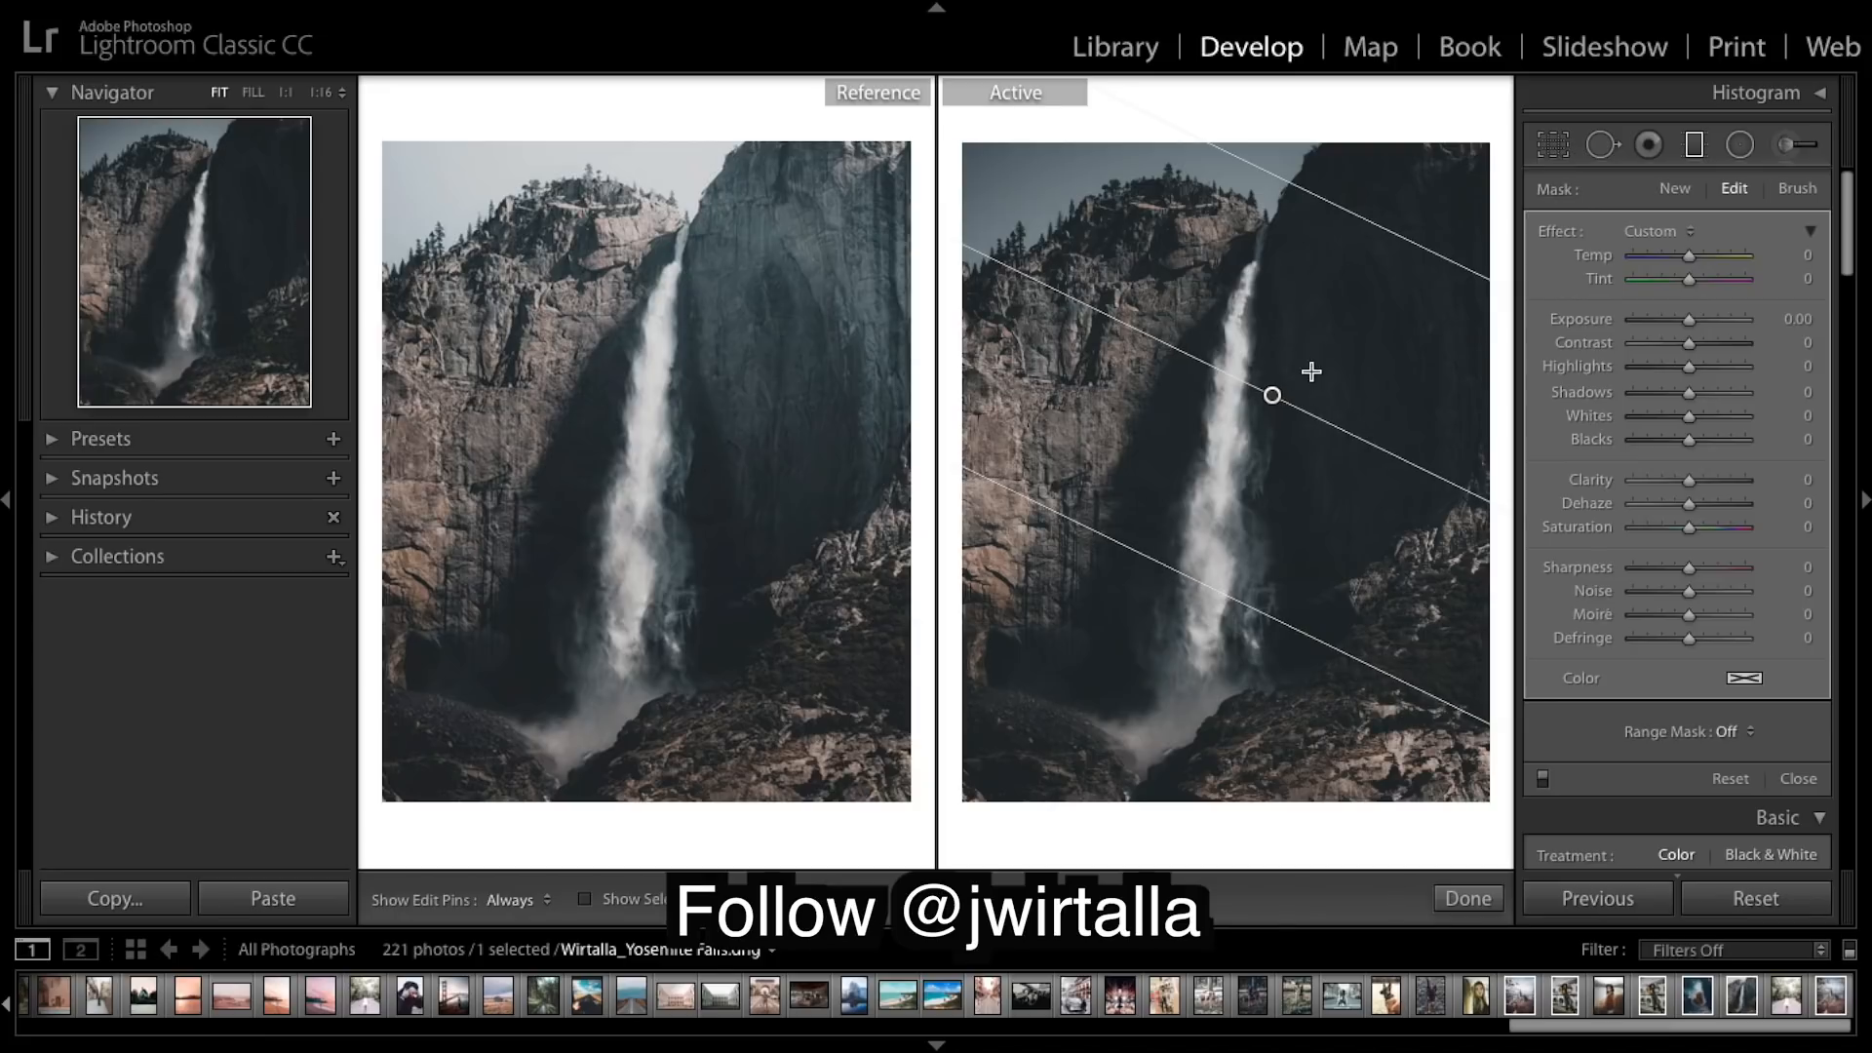
pyautogui.moveTo(1399, 210); pyautogui.dragTo(1409, 202)
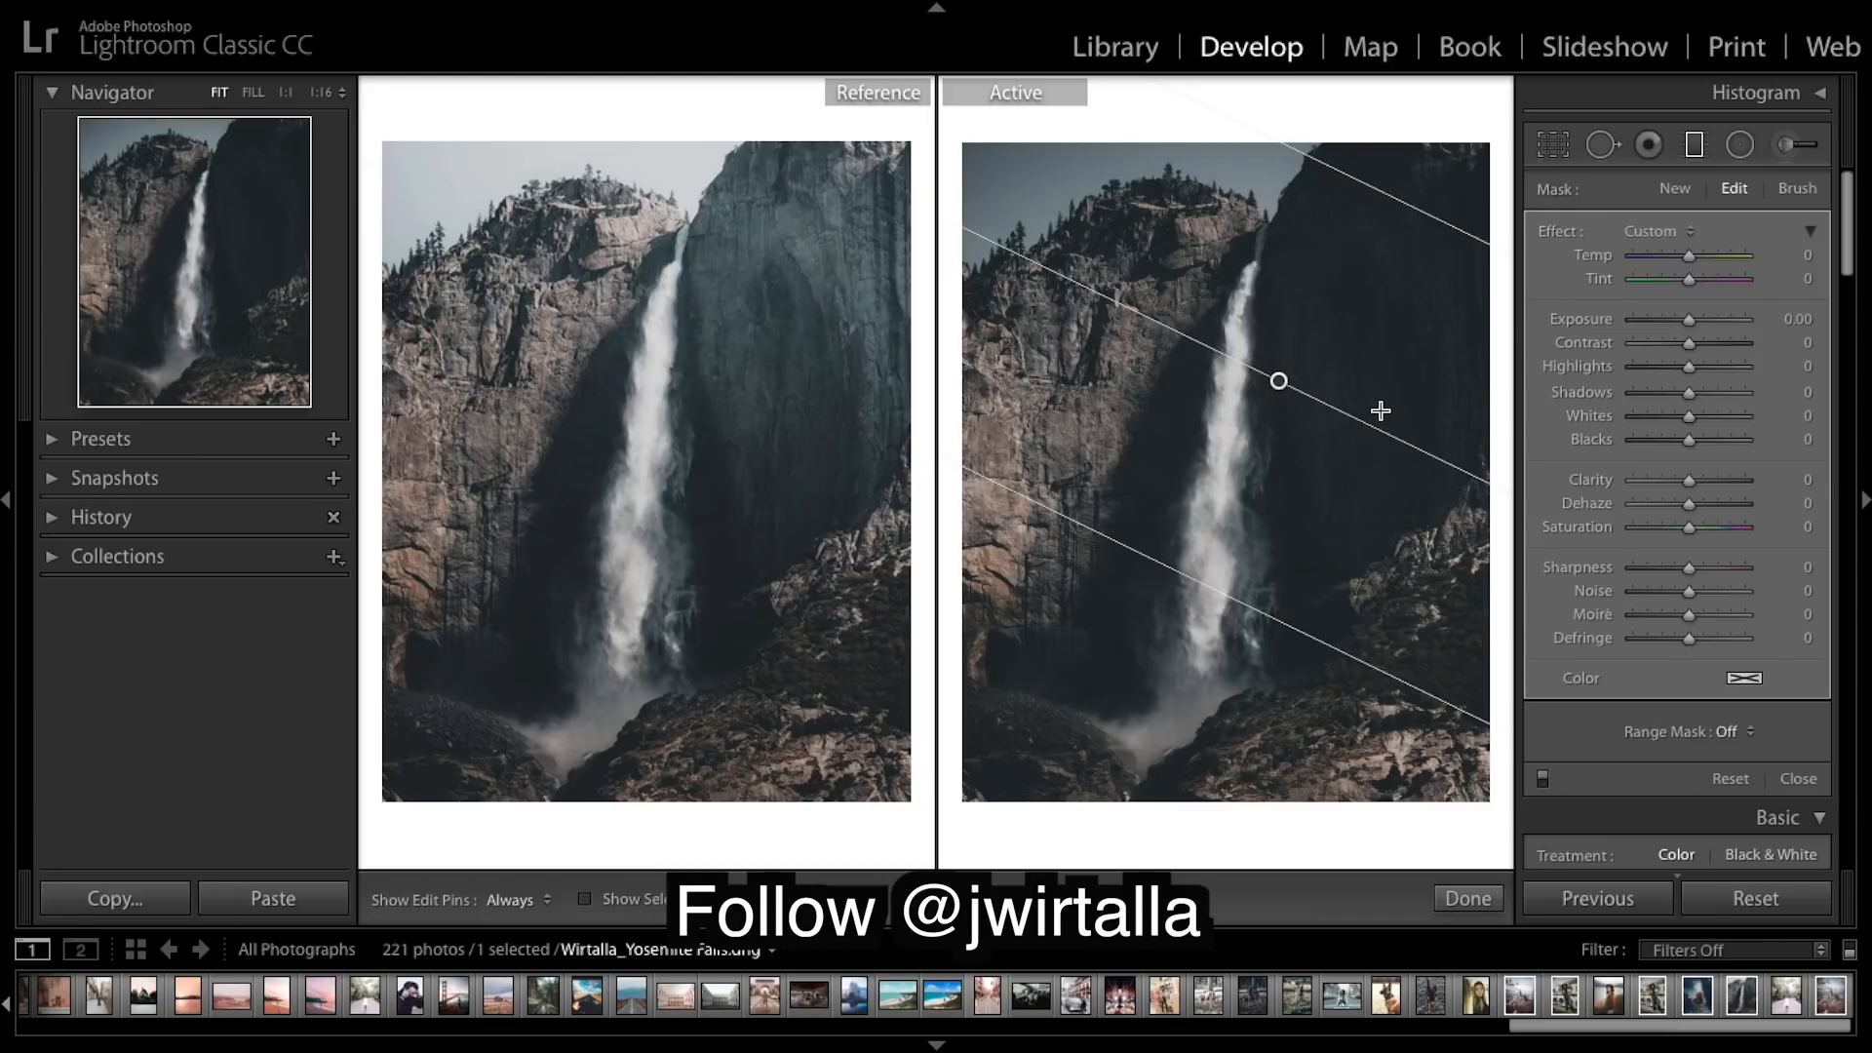
# Set the graduated filter to Exposure 1.14, Contrast 27, Highlights 100 and Clarity -36, and close the filter
pyautogui.moveTo(1693, 324); pyautogui.dragTo(1707, 327)
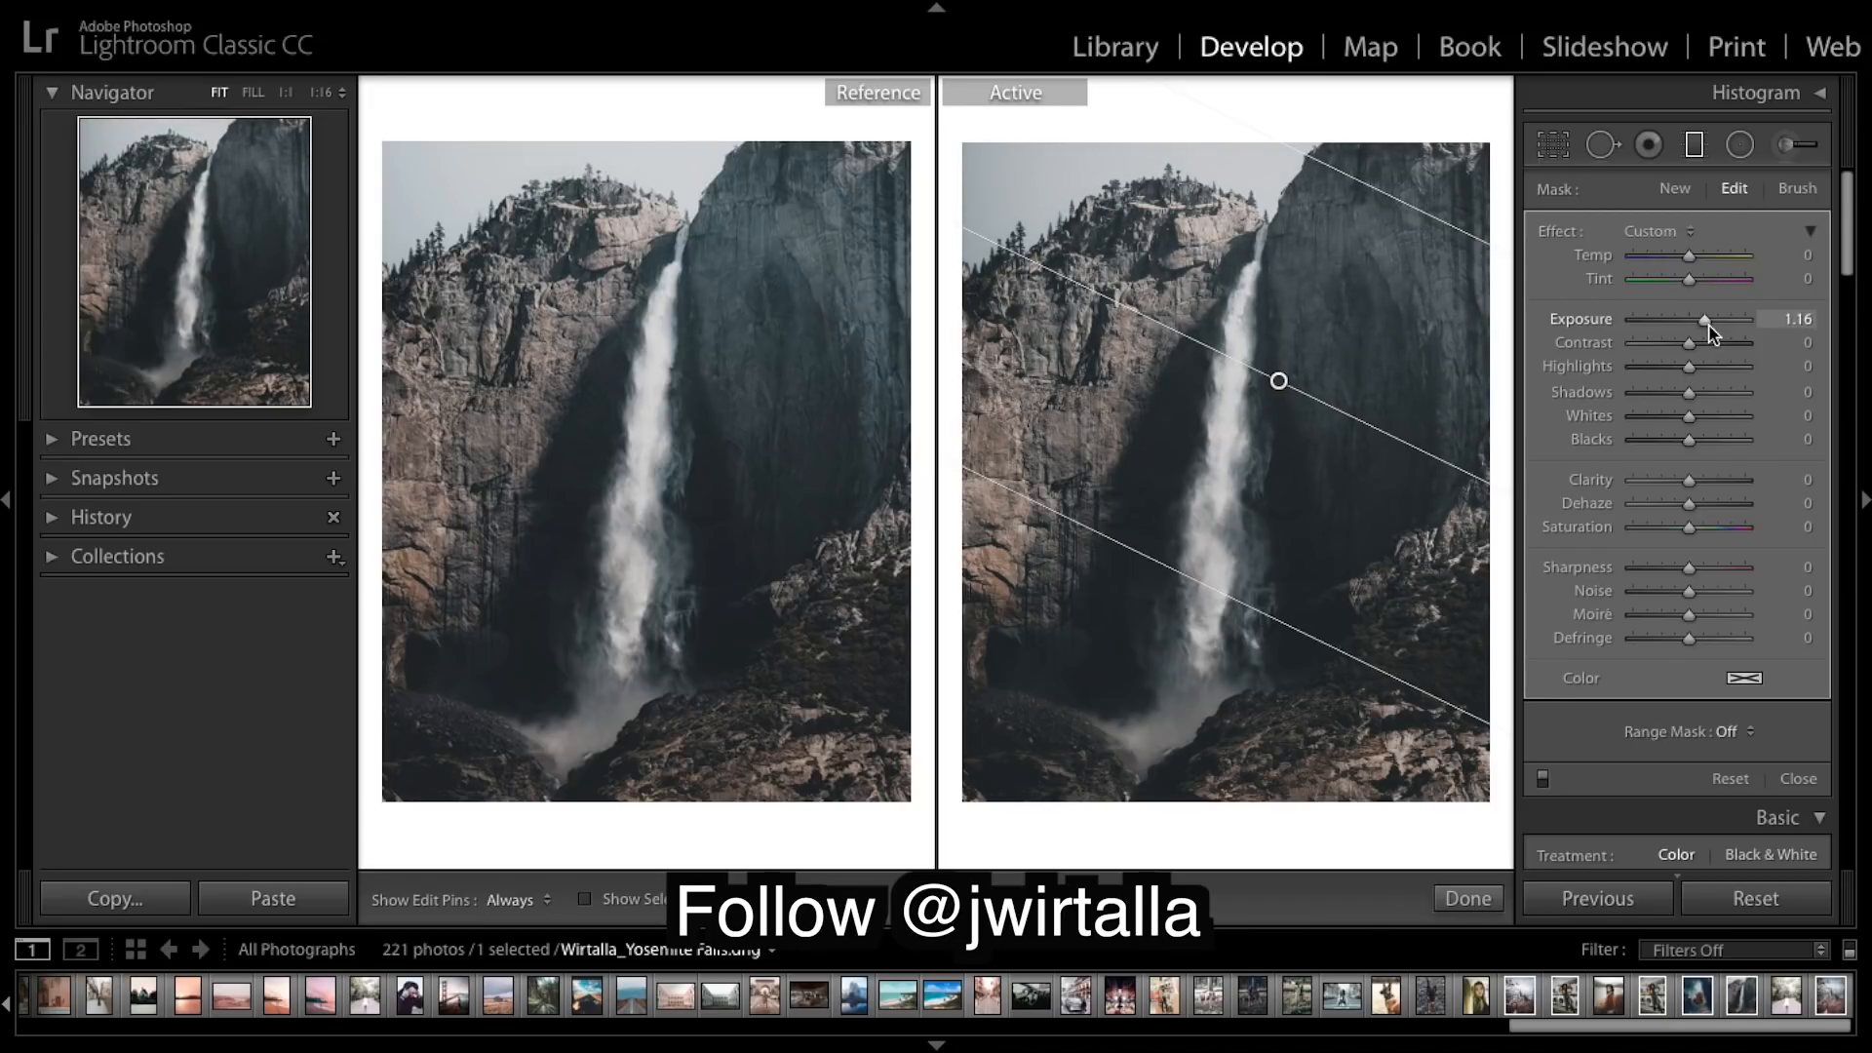
pyautogui.moveTo(1708, 326); pyautogui.dragTo(1706, 331)
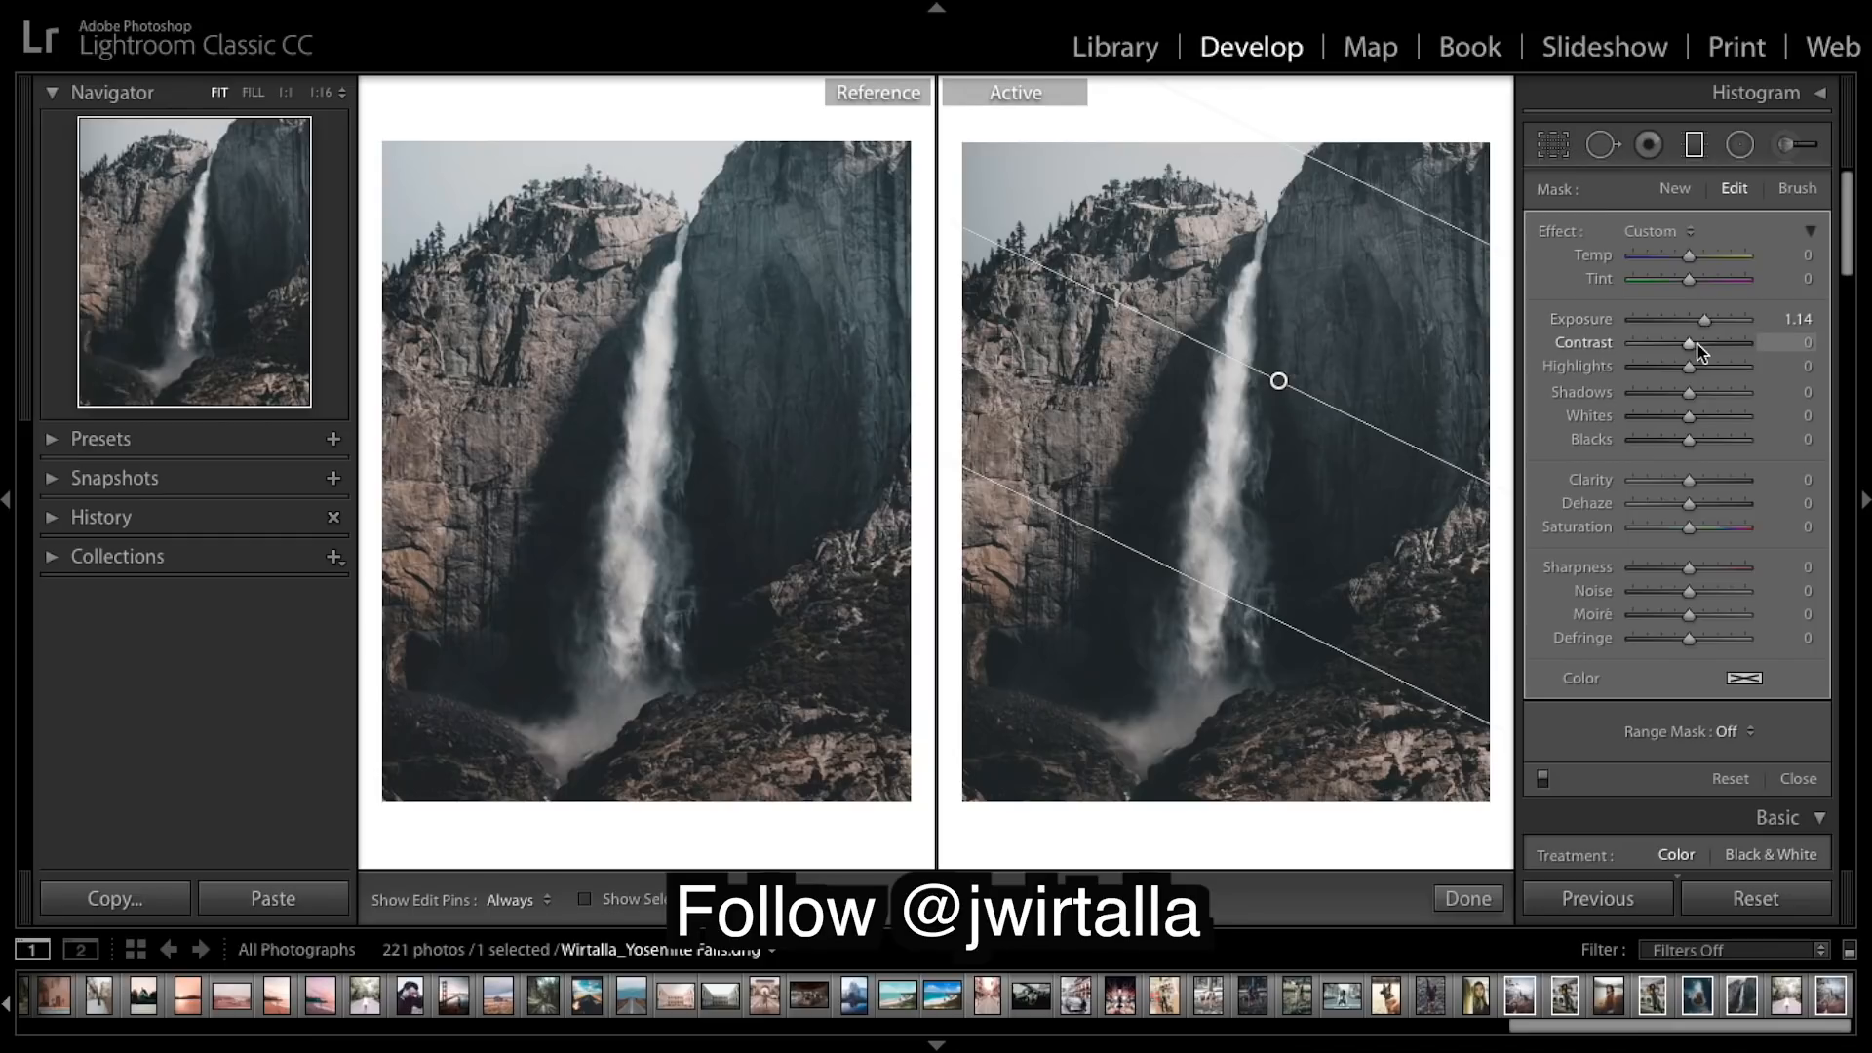
pyautogui.moveTo(1697, 352); pyautogui.dragTo(1711, 345)
pyautogui.moveTo(1710, 348); pyautogui.dragTo(1867, 401)
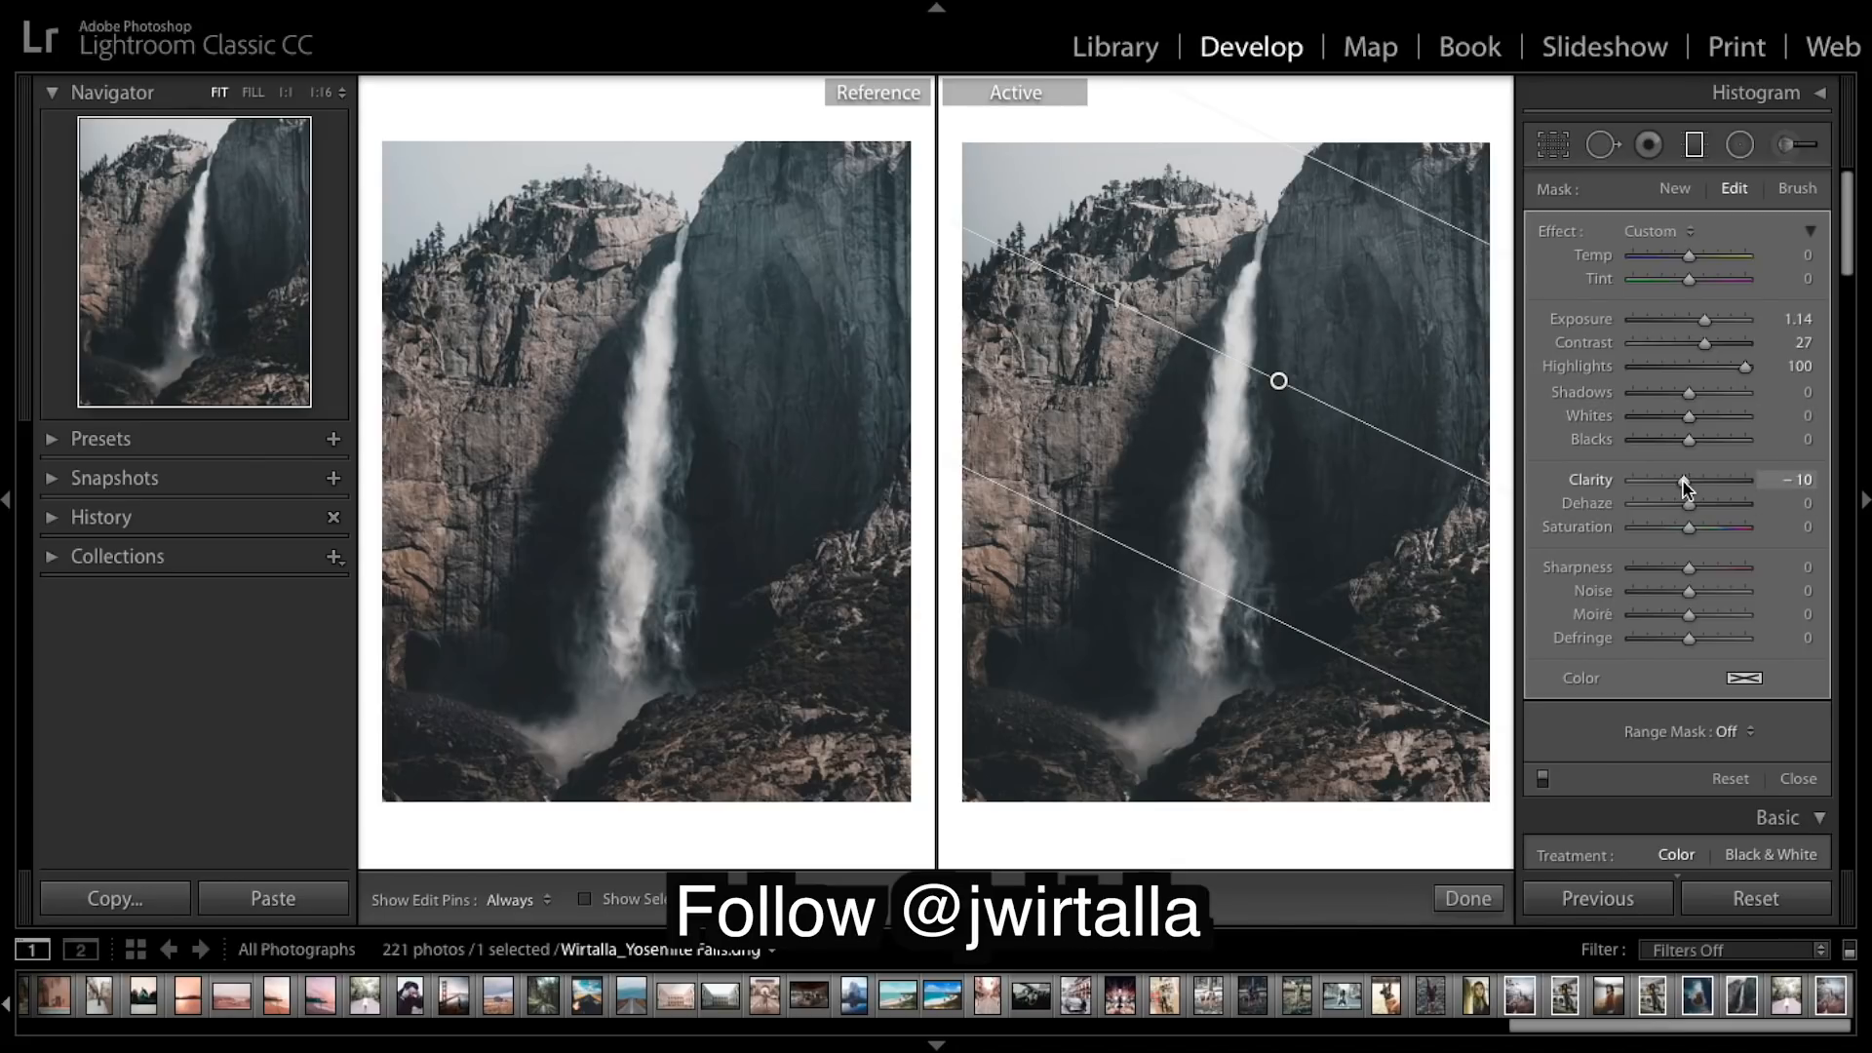
pyautogui.moveTo(1684, 479); pyautogui.dragTo(1669, 484)
pyautogui.scroll(-1, 1718, 448)
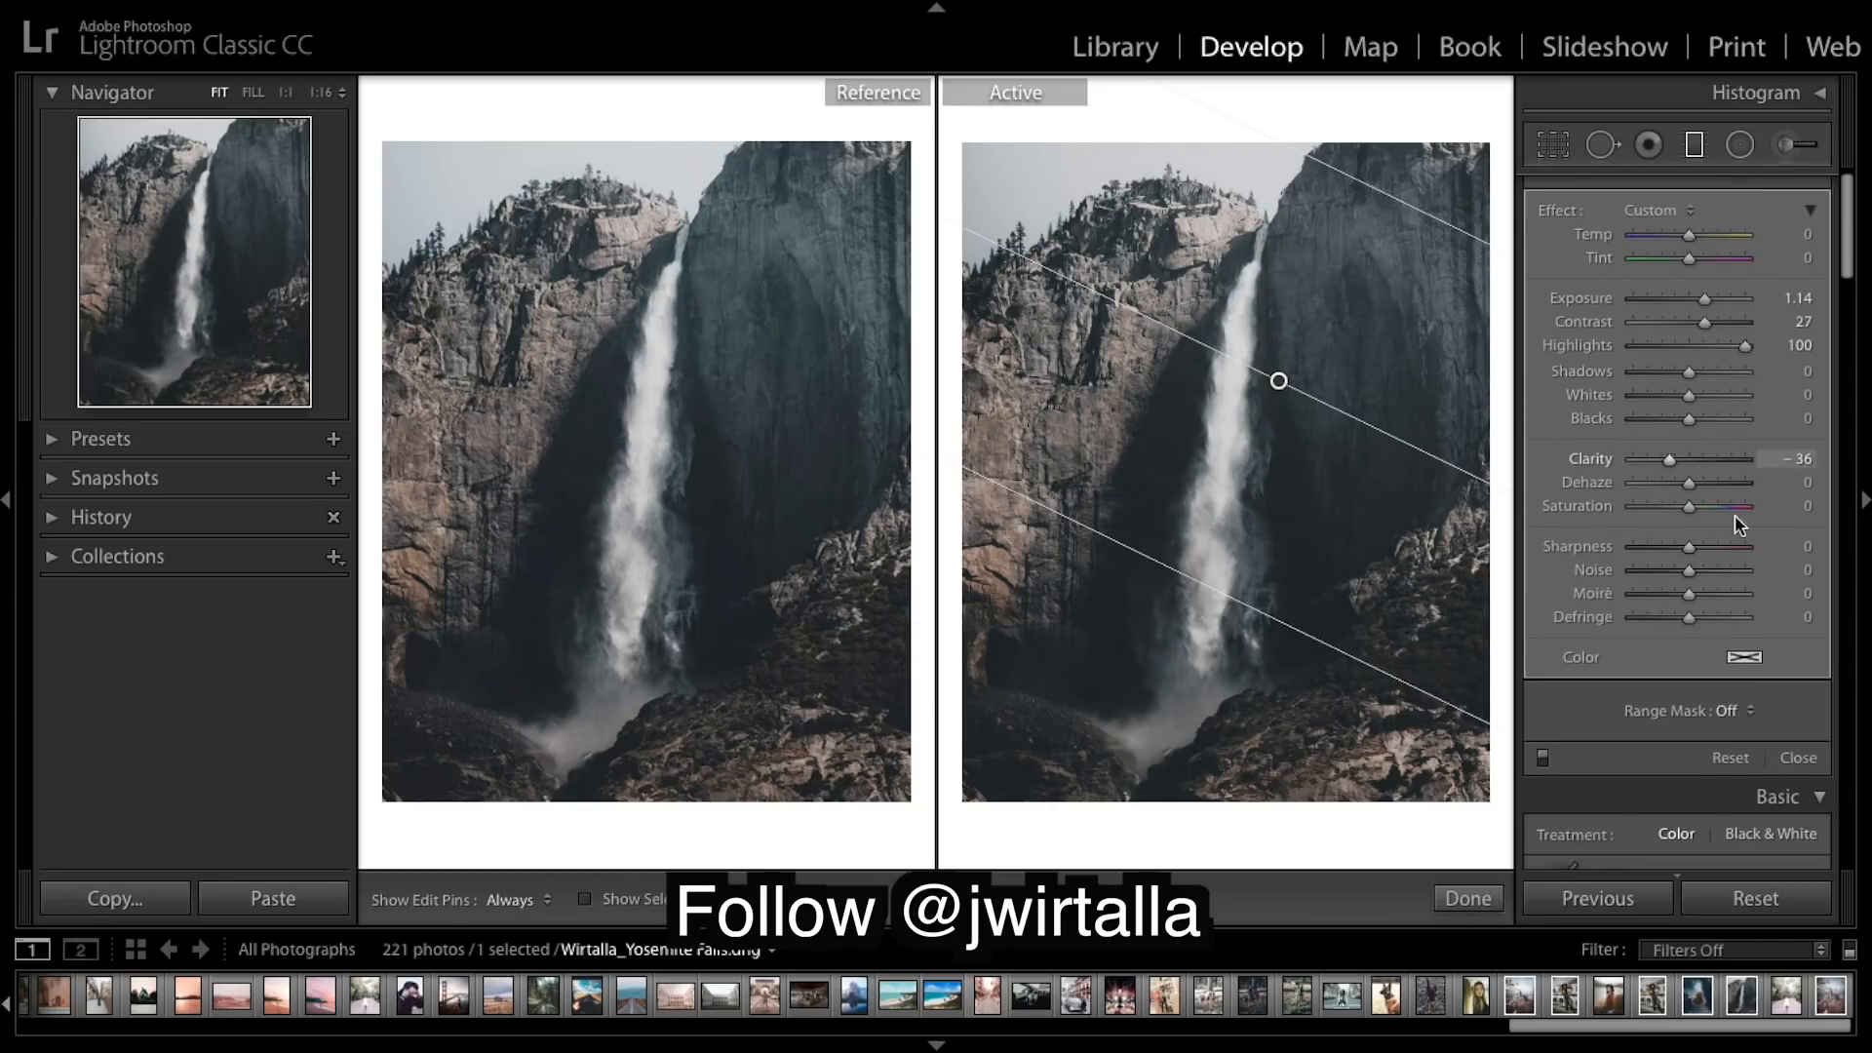
pyautogui.click(1797, 758)
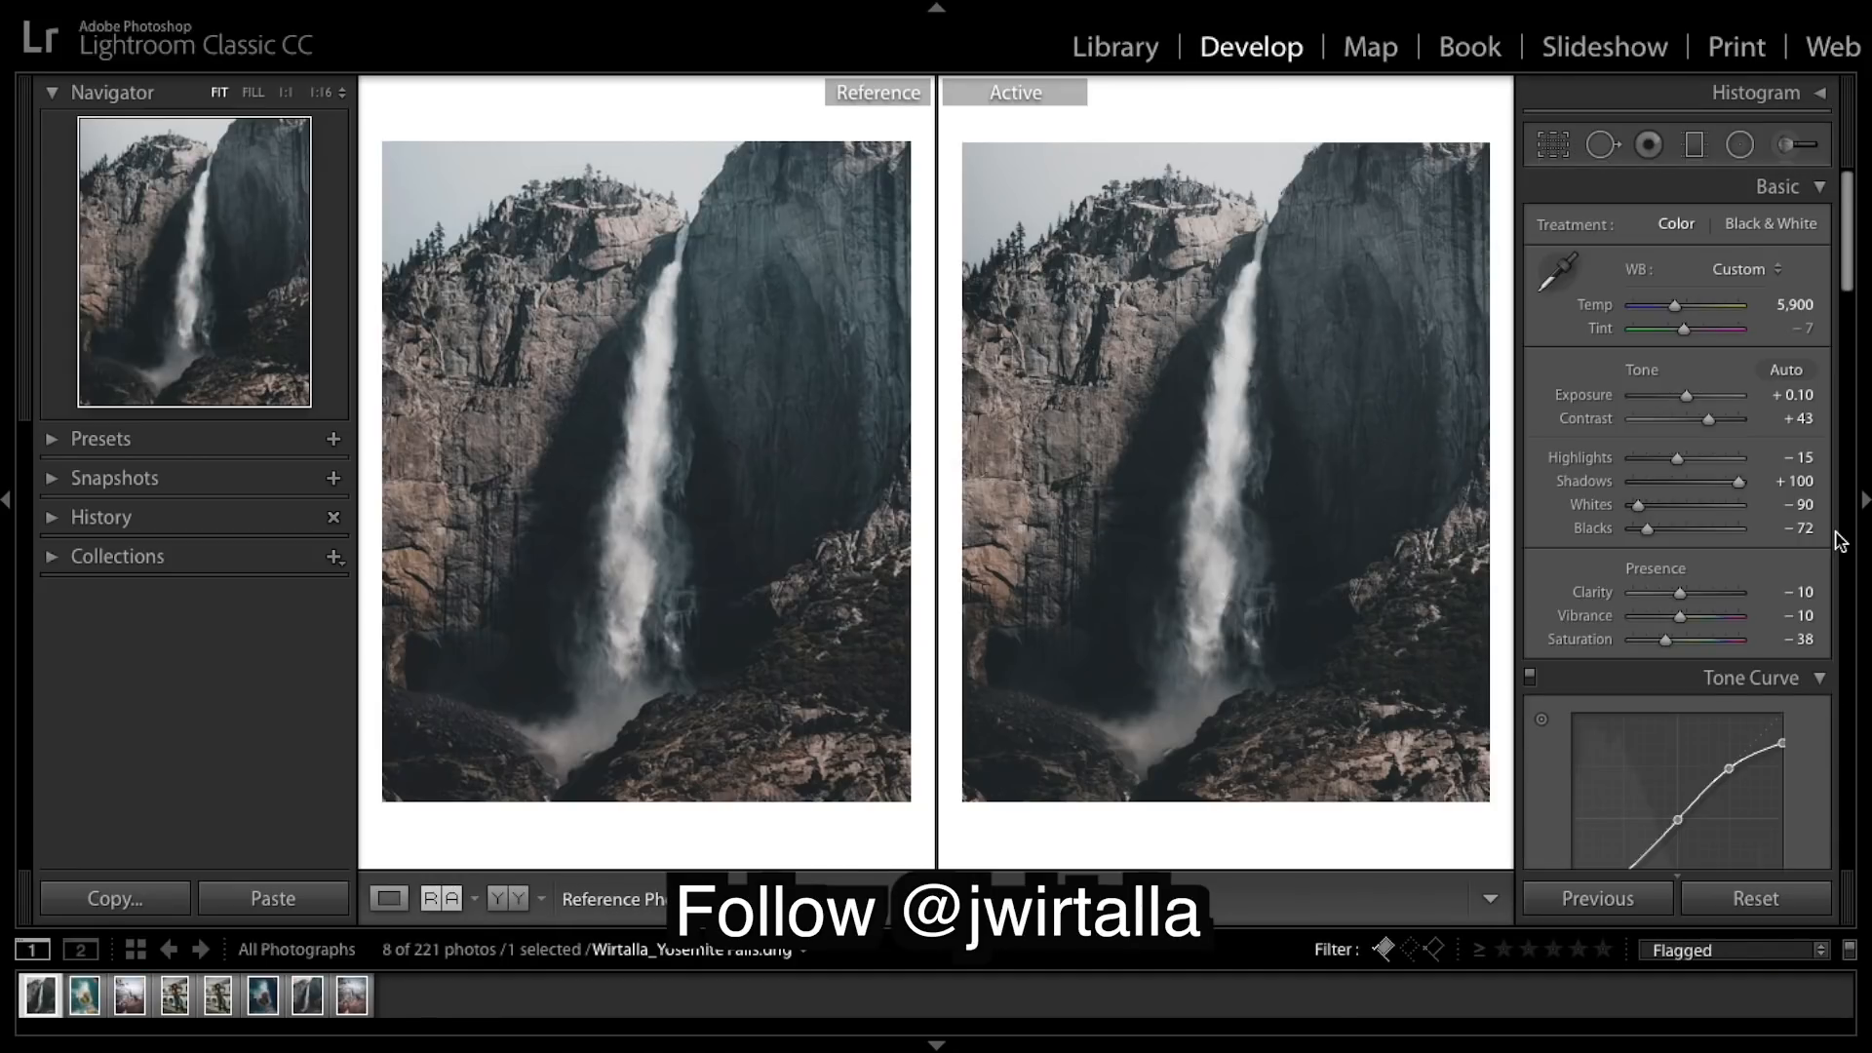
# Fine-tune the split toning saturation of the shadows
pyautogui.scroll(-10, 1694, 517)
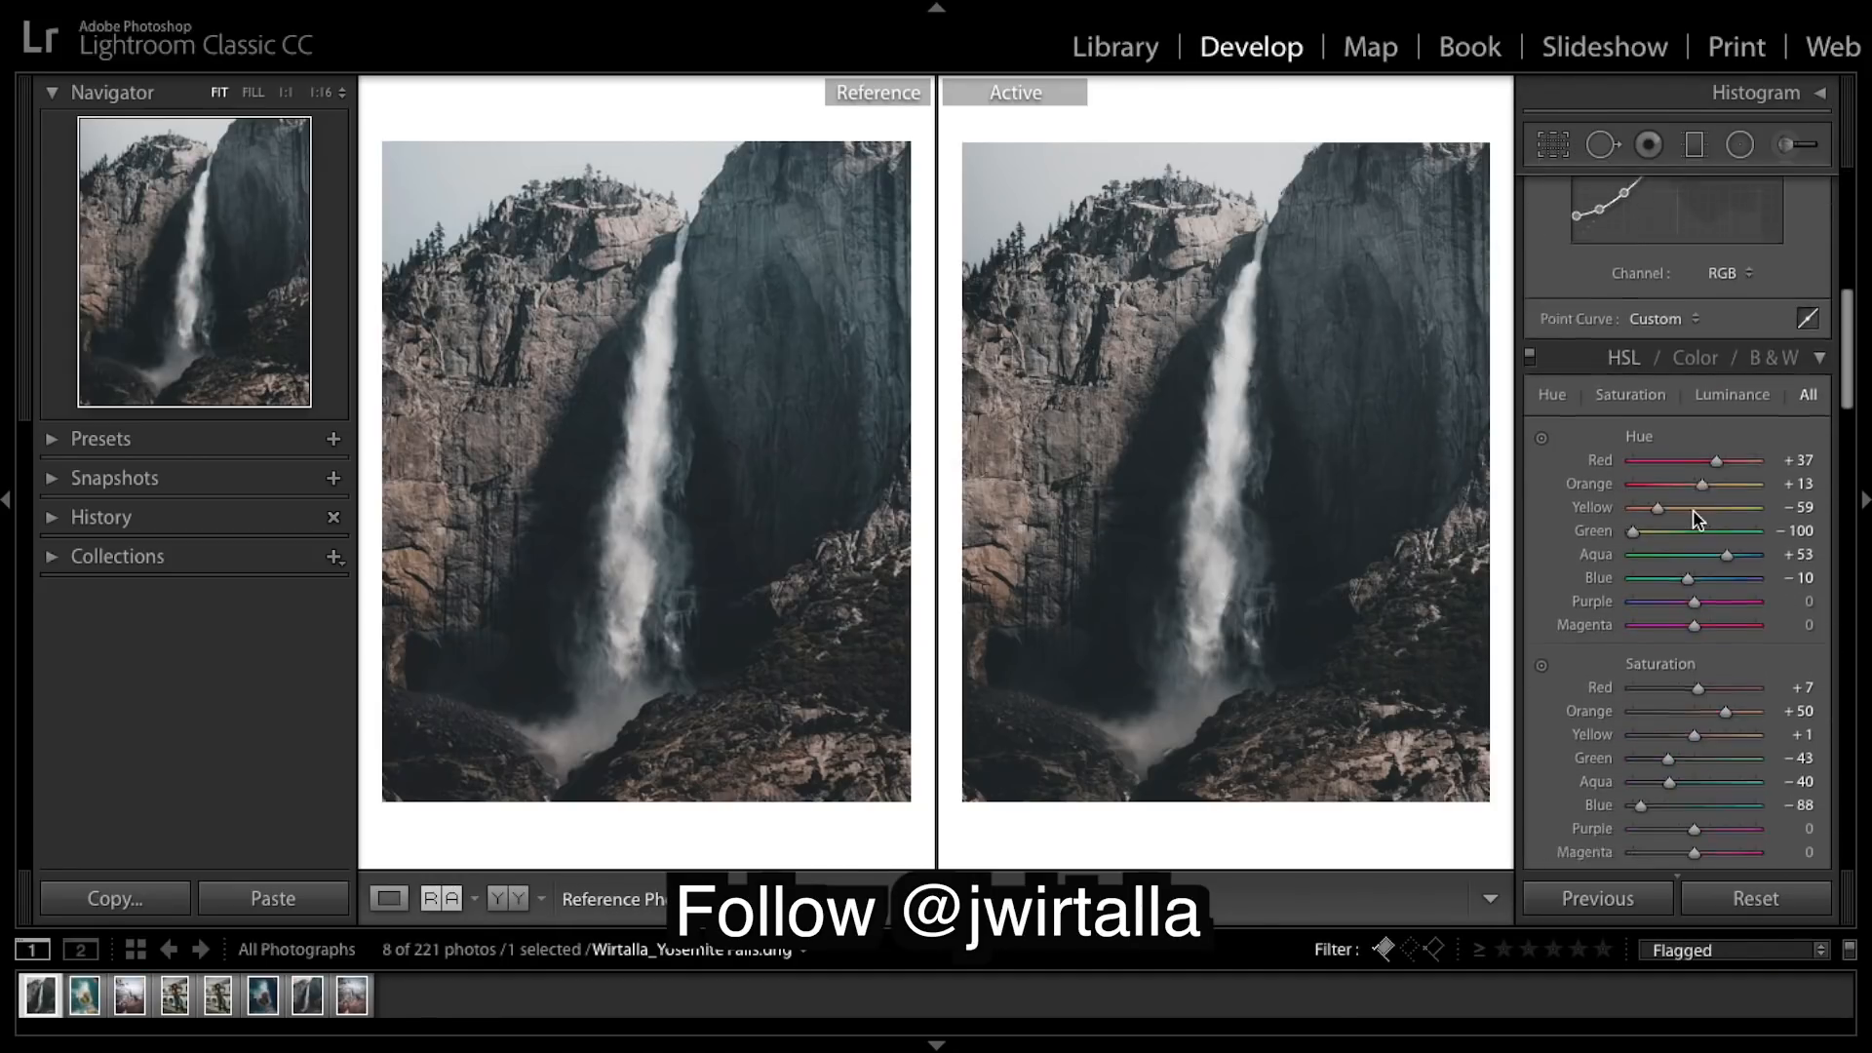
pyautogui.scroll(-4, 1695, 517)
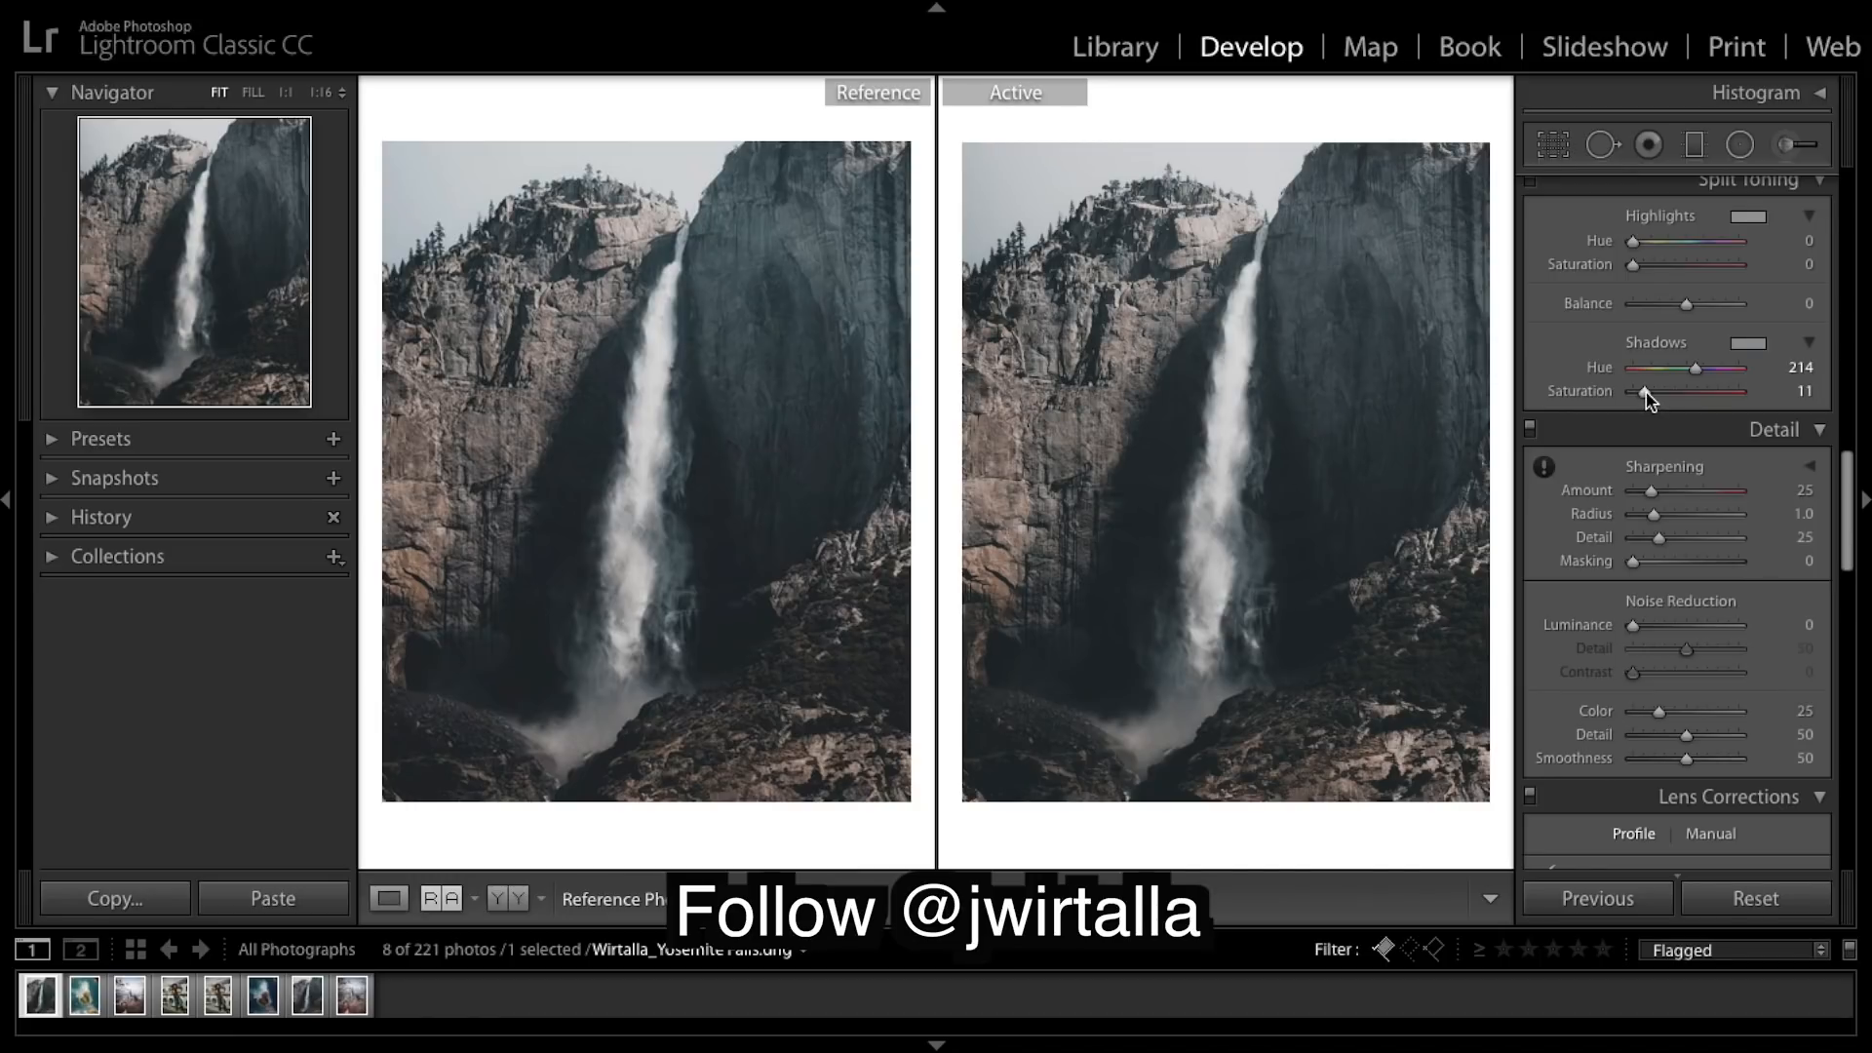
pyautogui.moveTo(1646, 392); pyautogui.dragTo(1647, 394)
# Set the white balance Temp to 6,000 and compare the edited photo with its unedited version
pyautogui.scroll(10, 1709, 304)
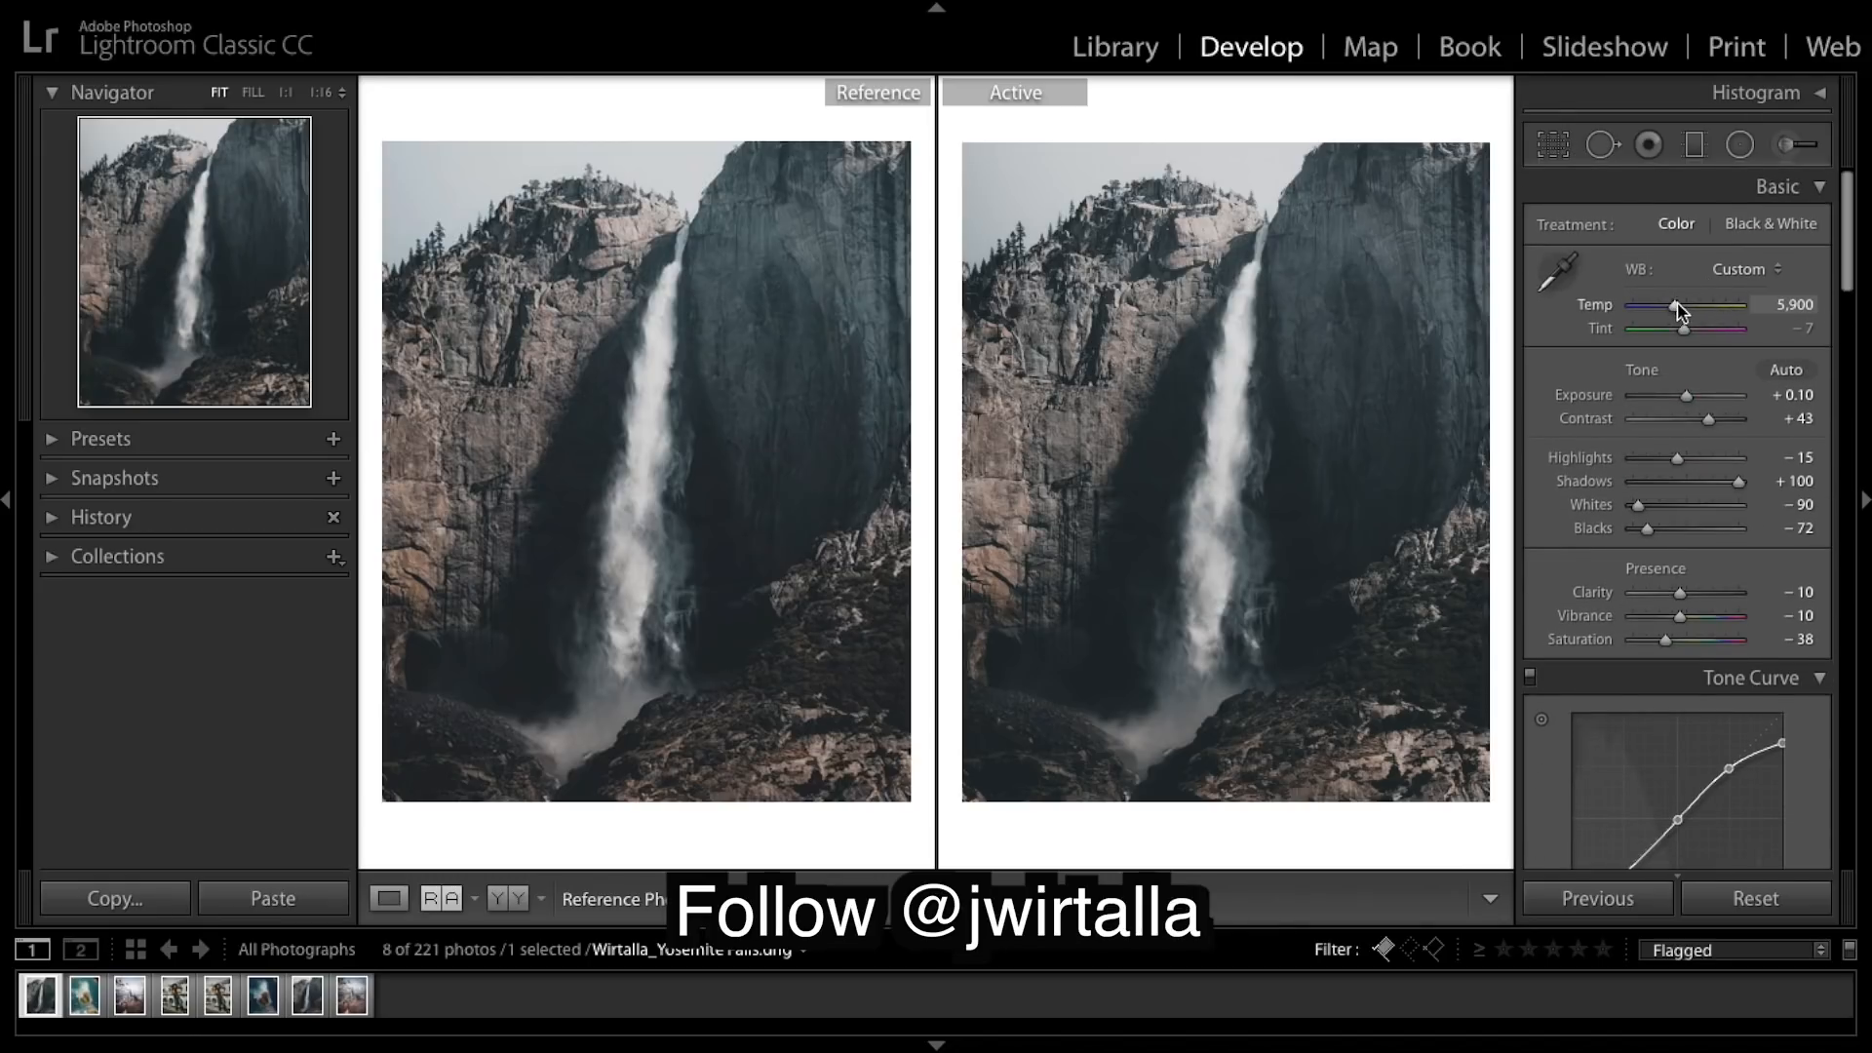
pyautogui.write('6000')
pyautogui.press('Return')
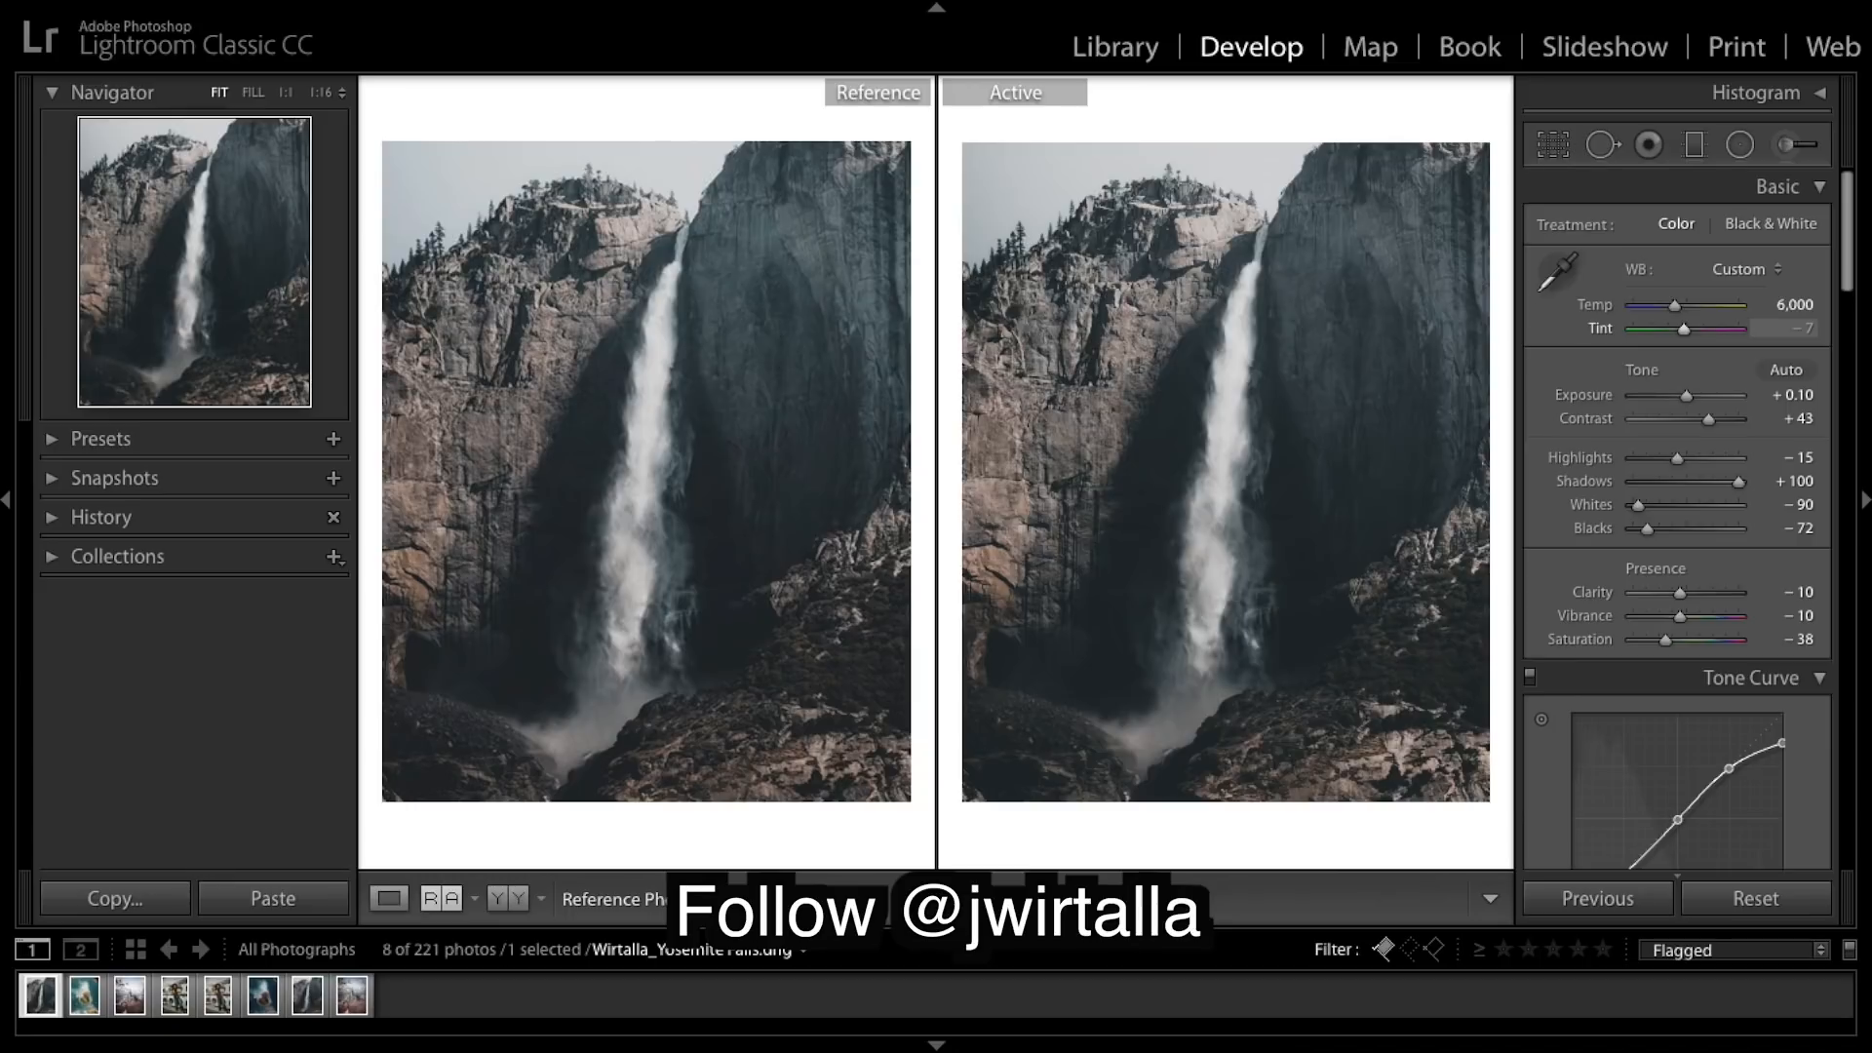
pyautogui.press('\\')
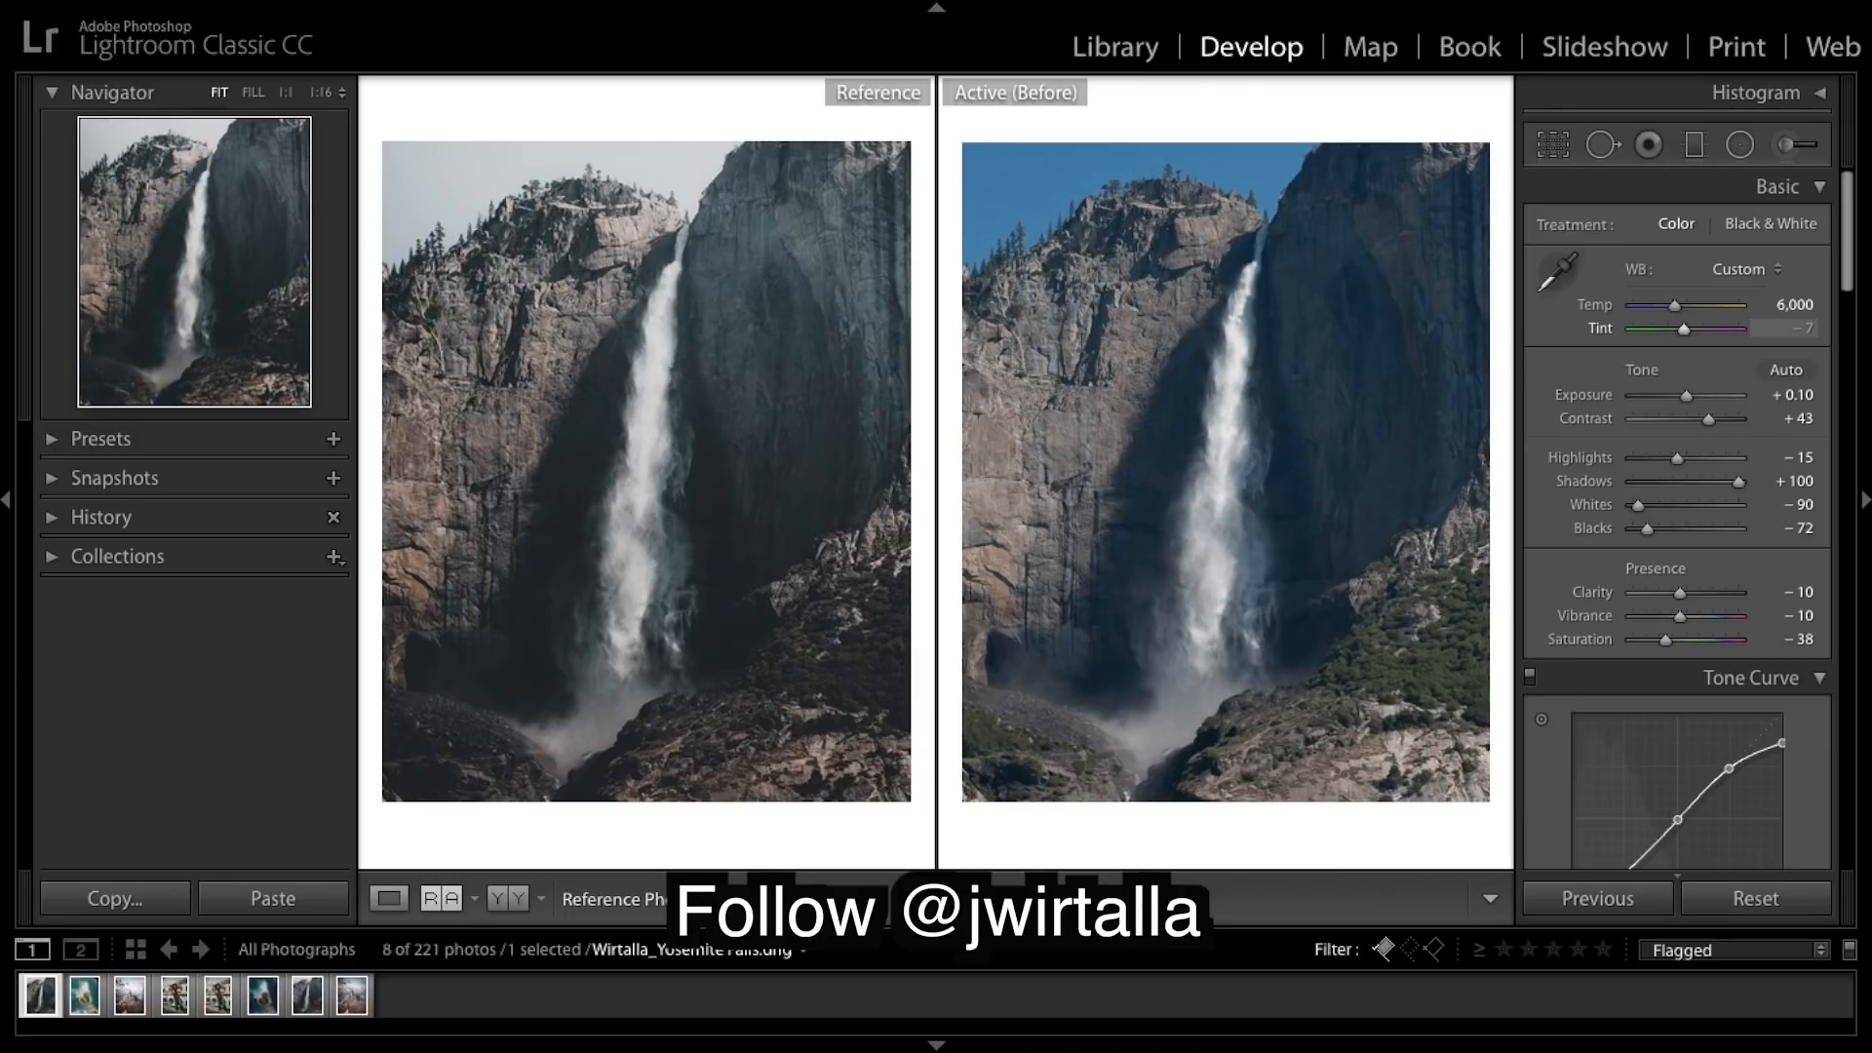
pyautogui.press('\\')
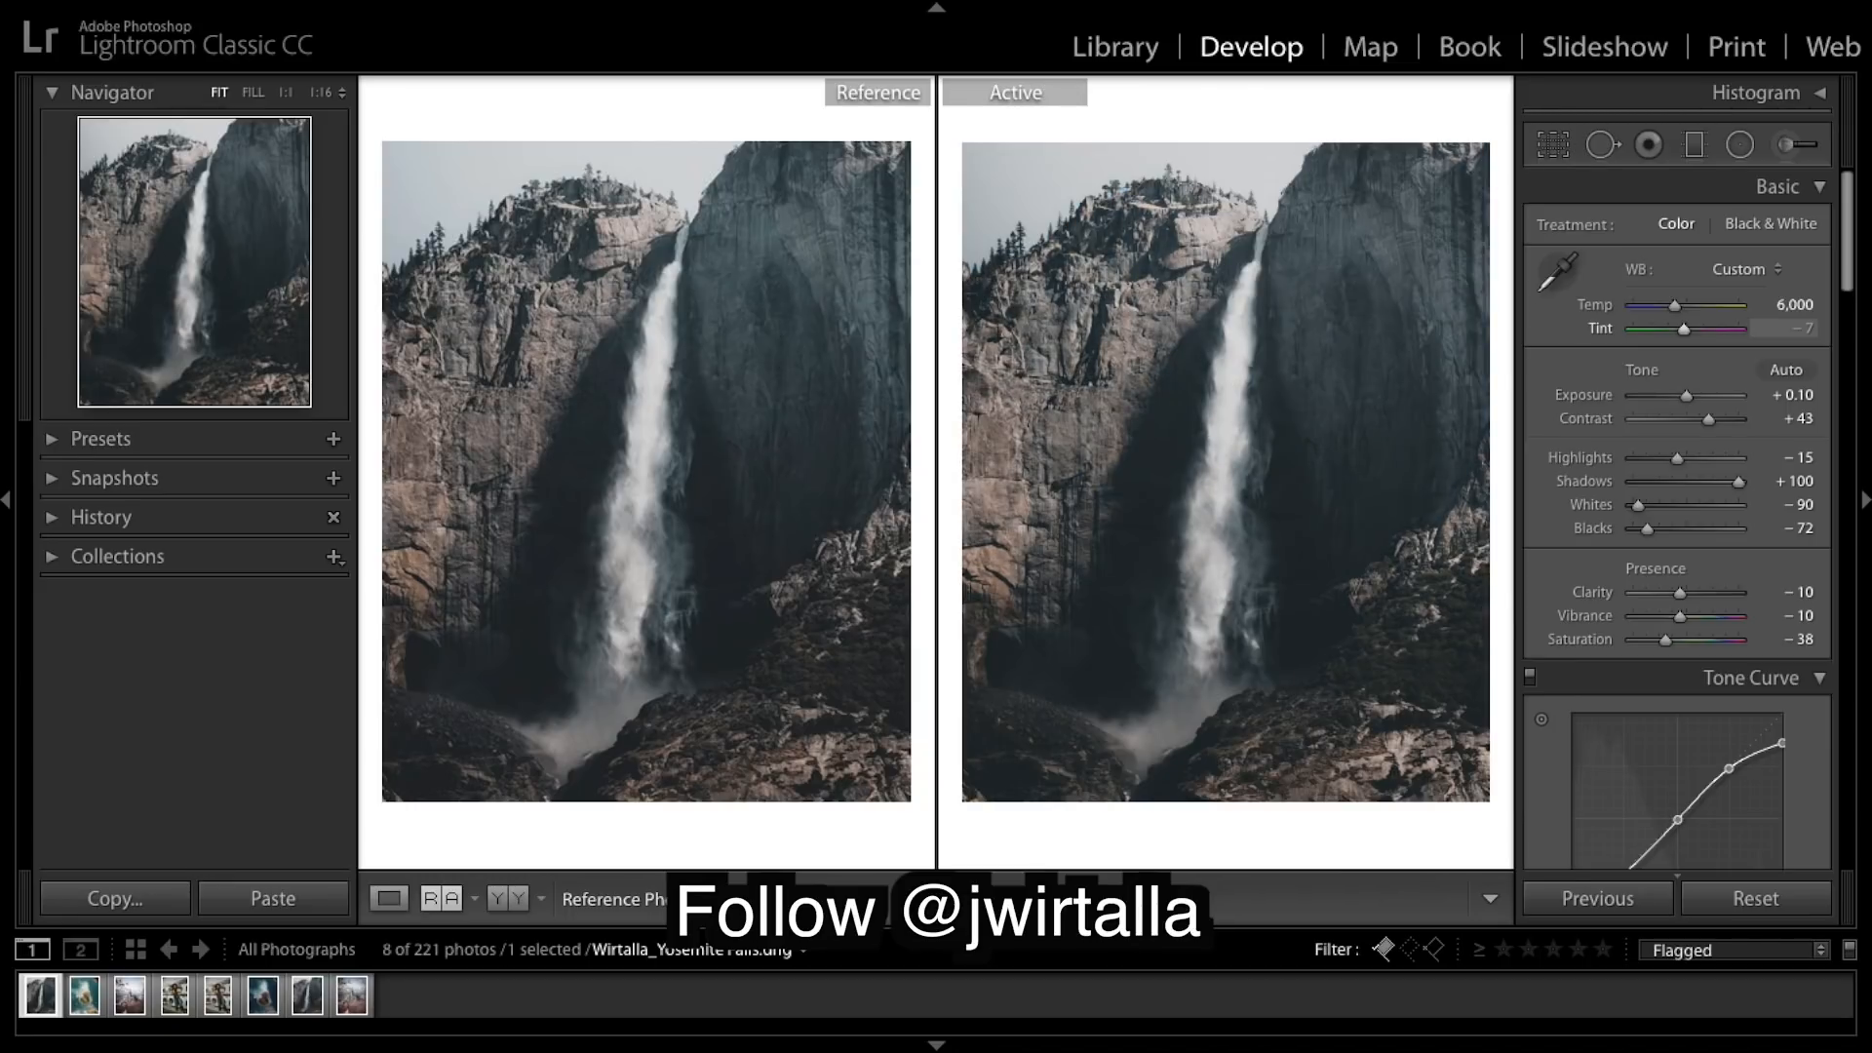